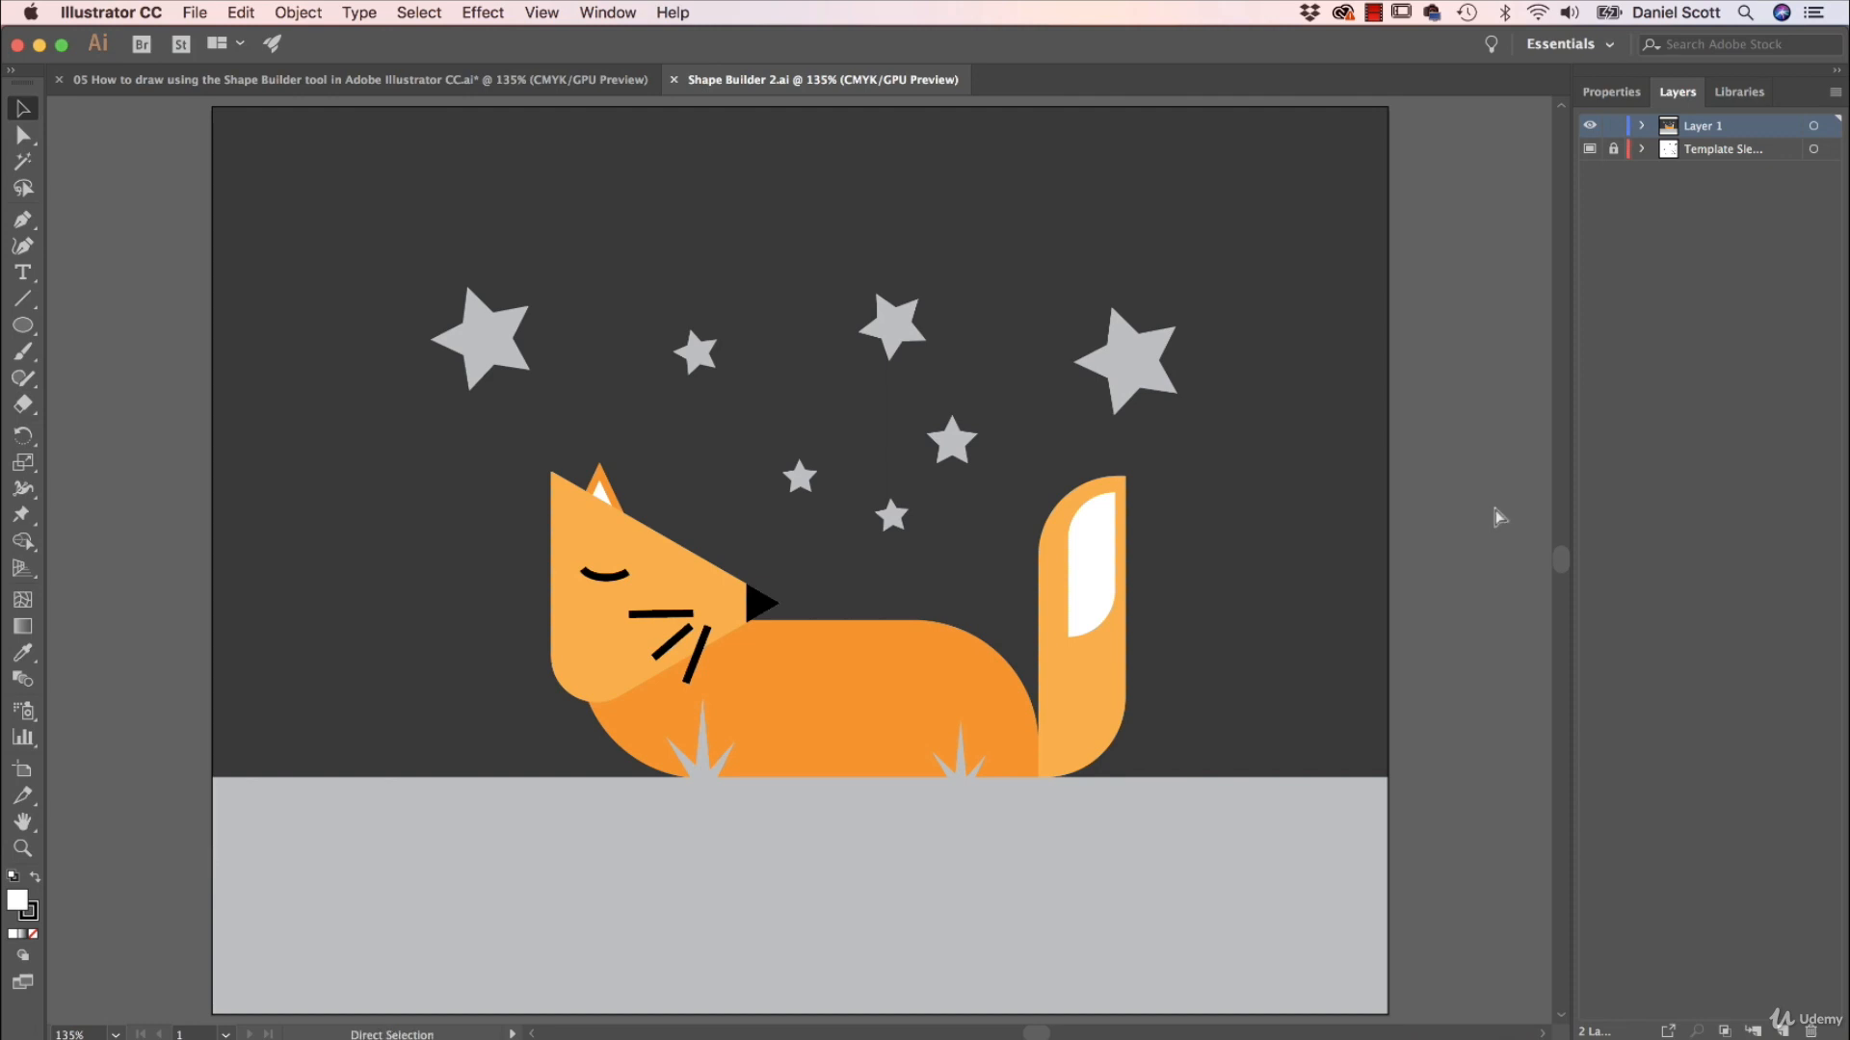
Open the Shape Builder.ai file from the Exercise Files folder.
key("ctrl+Tab")
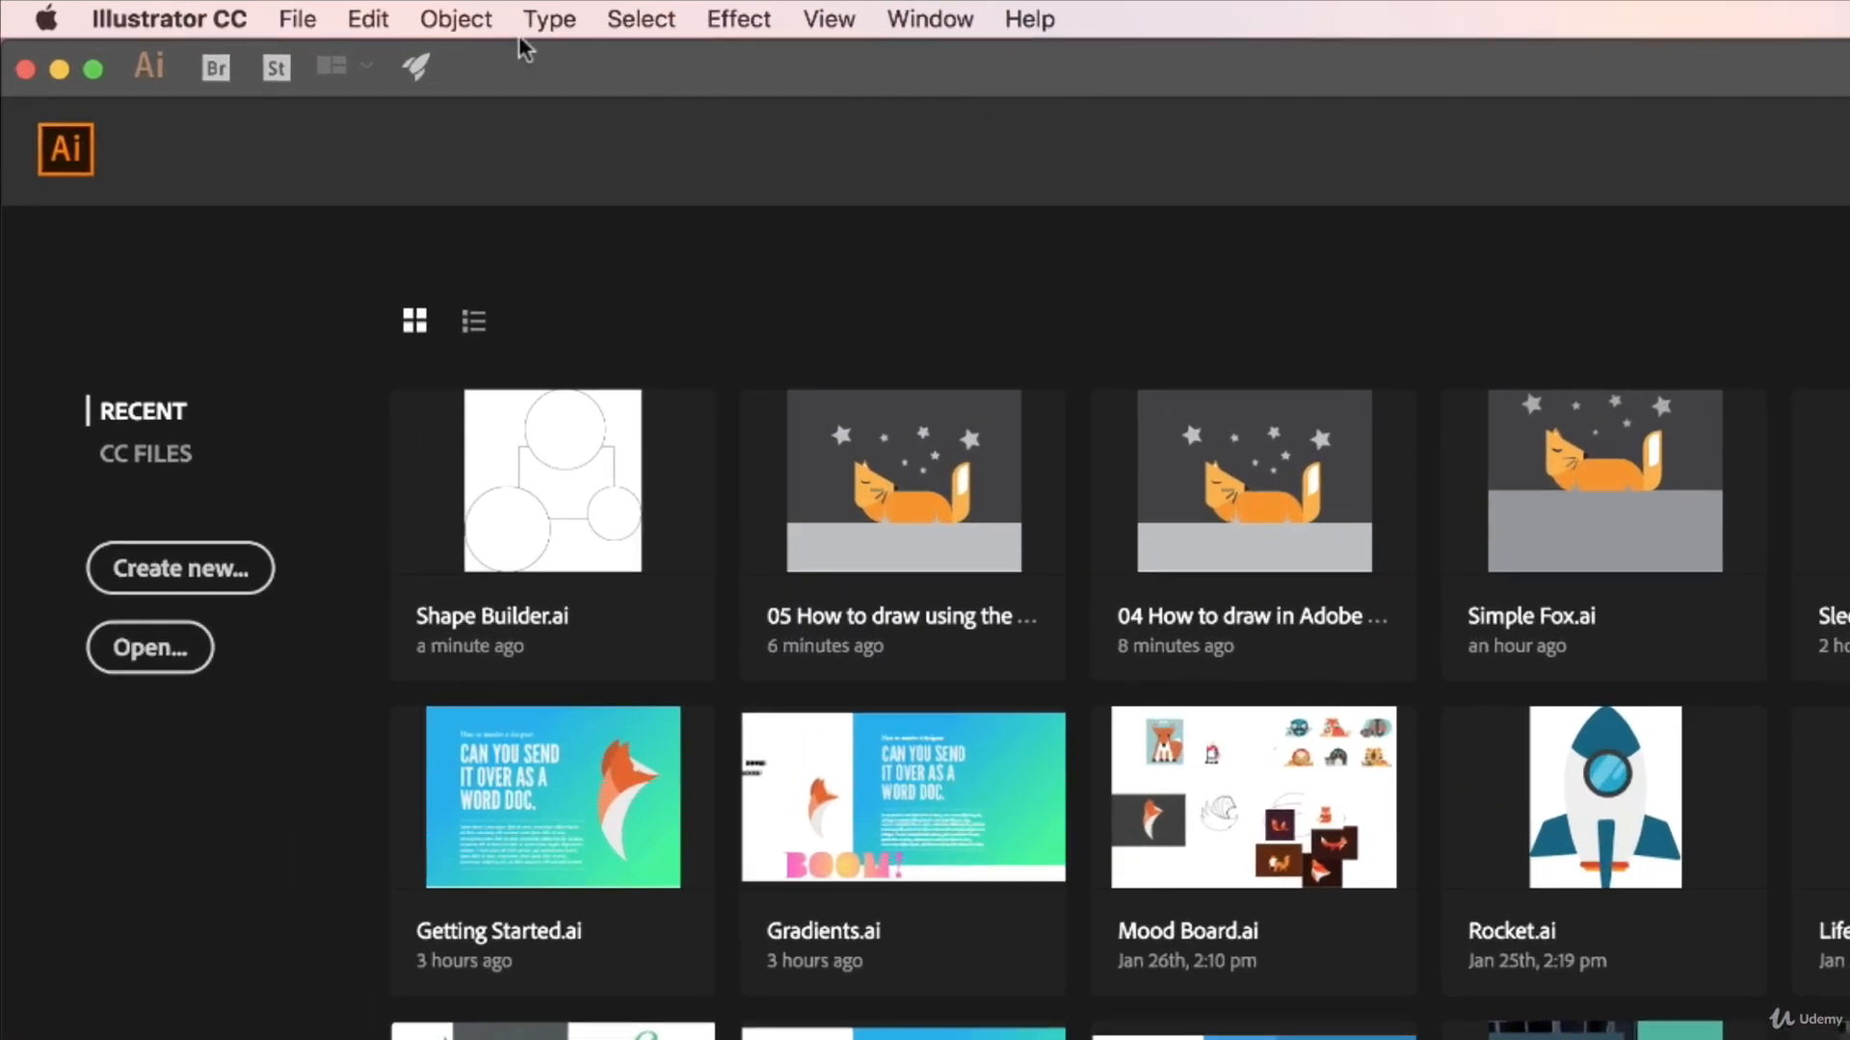
left_click(196, 12)
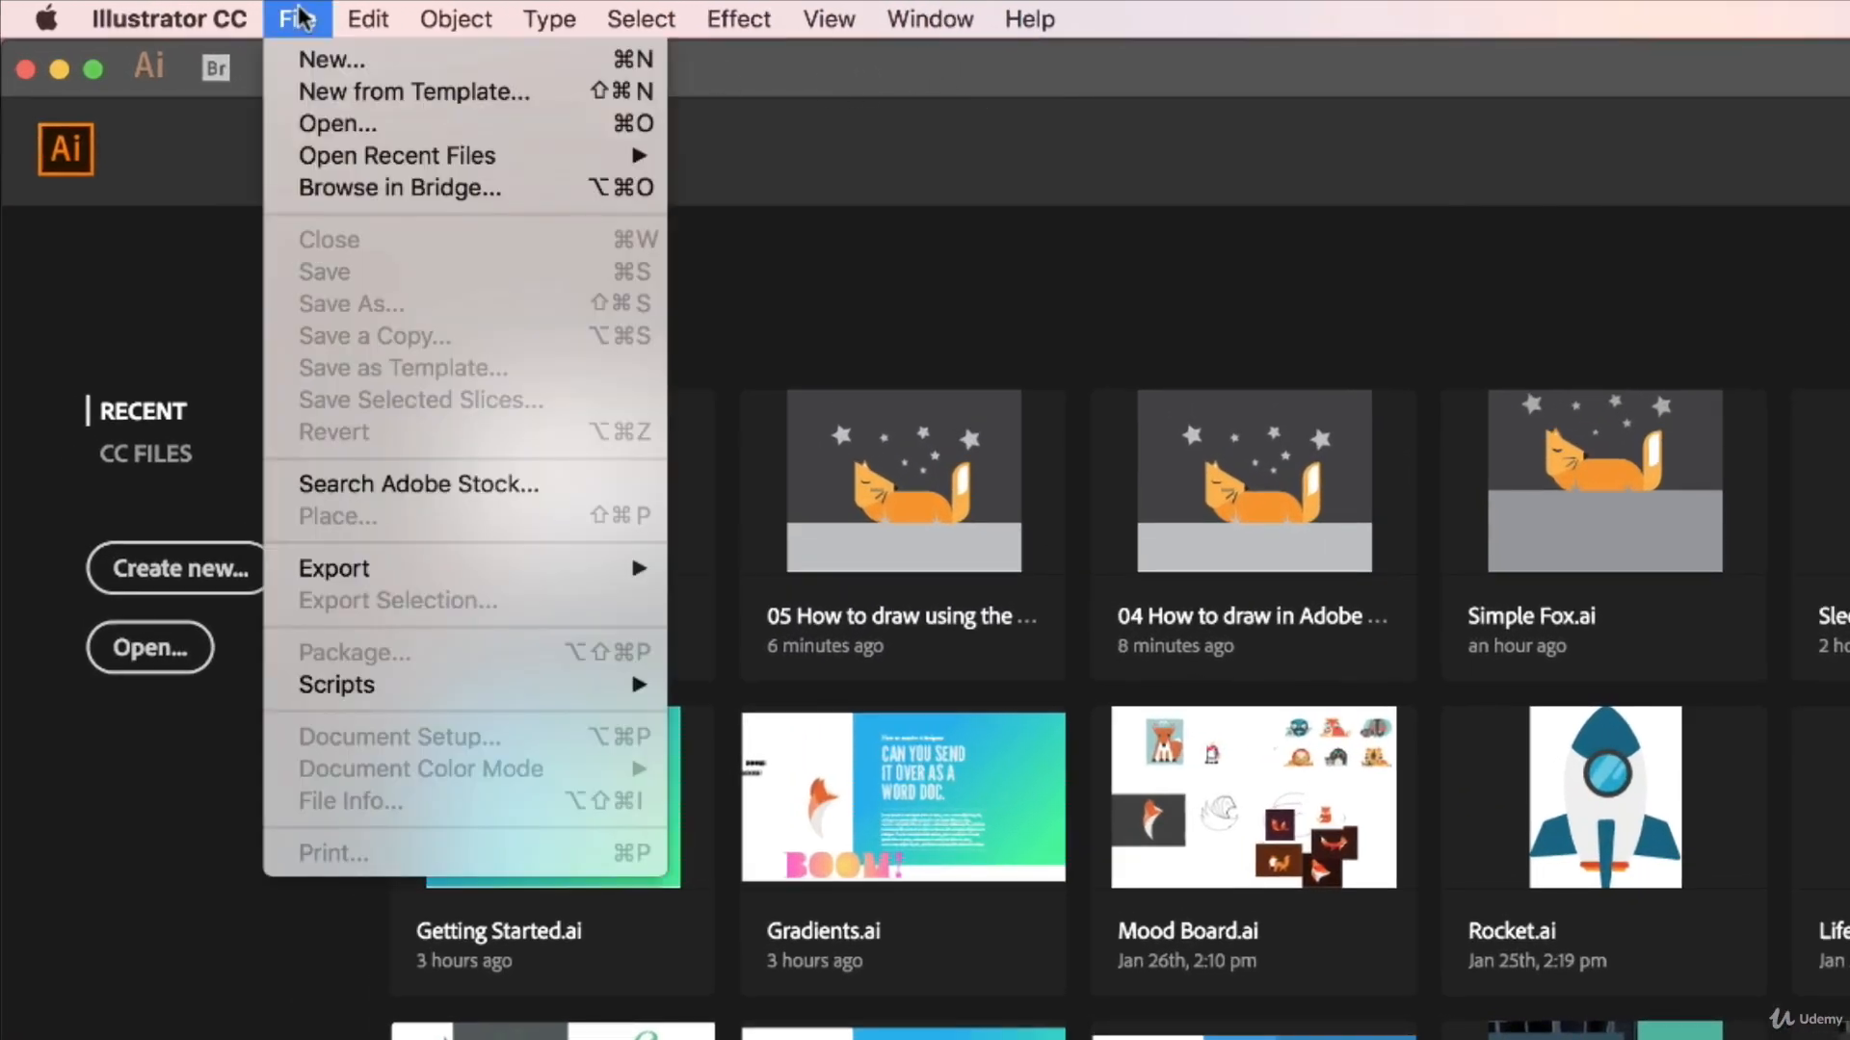
left_click(332, 123)
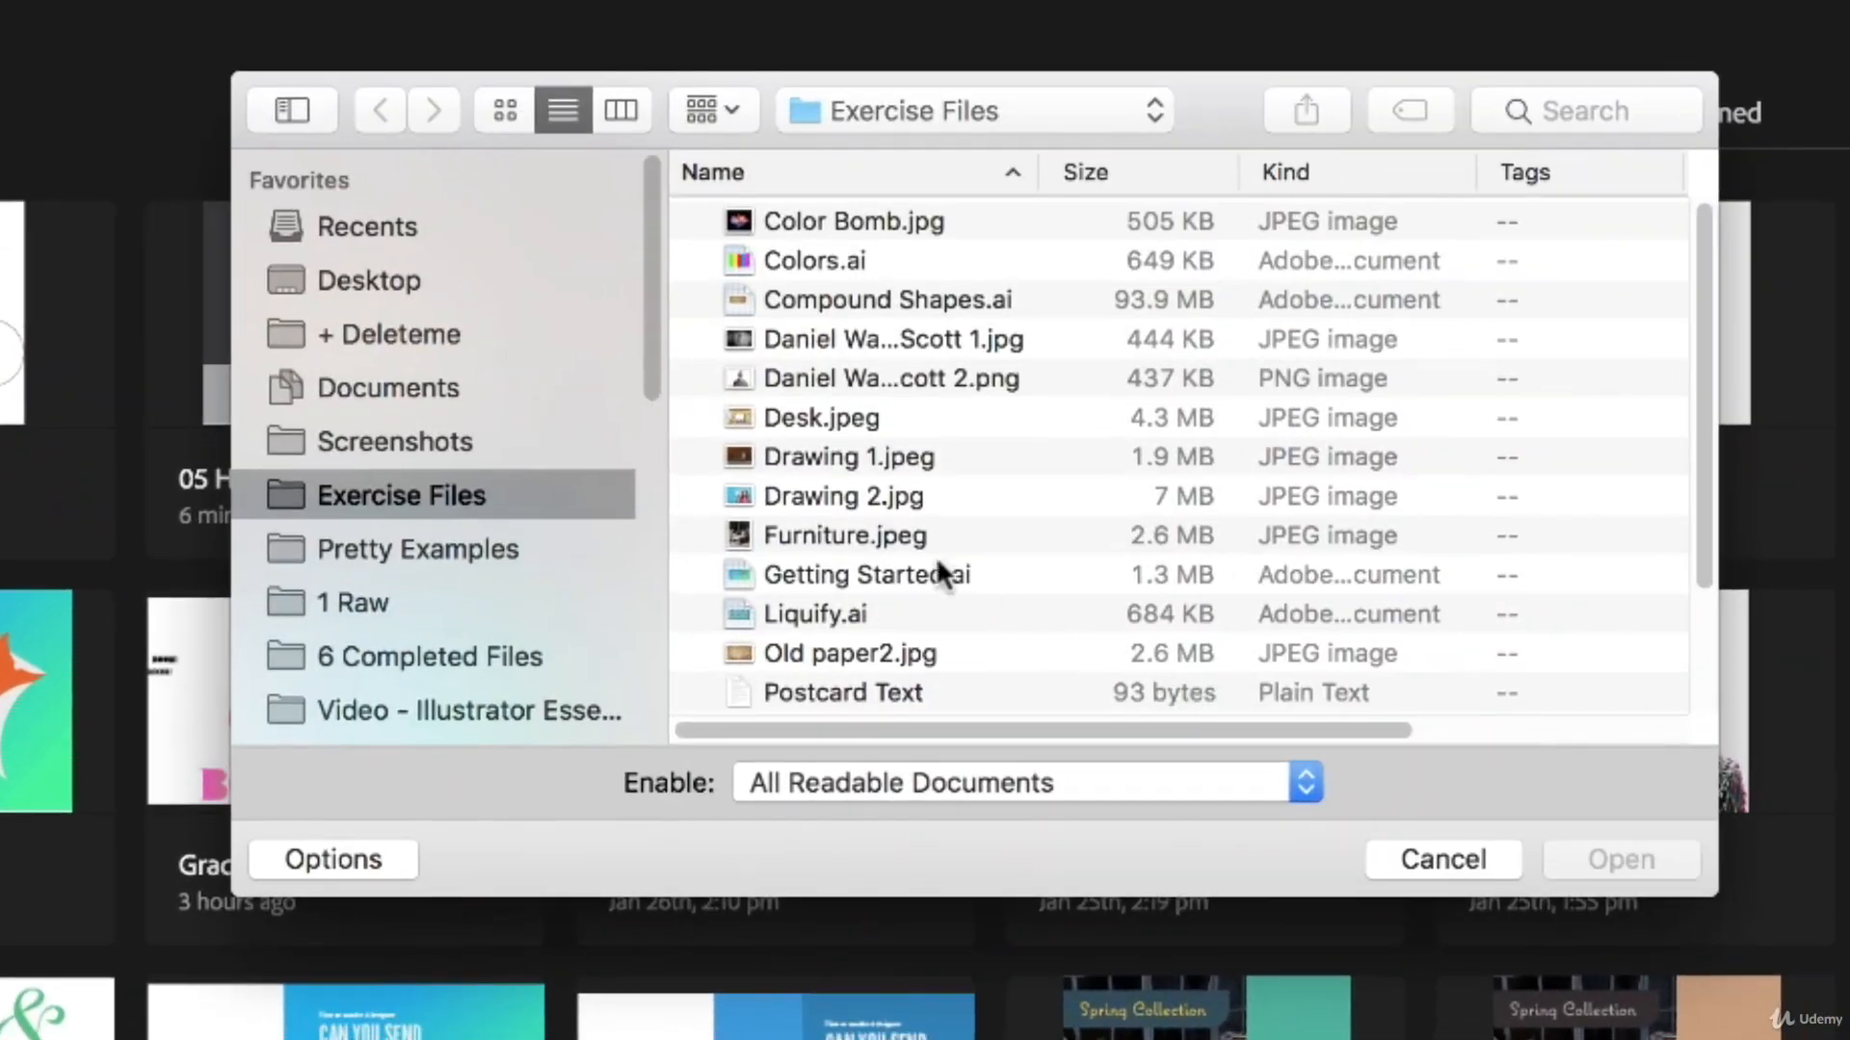
scroll(760, 500, "down", 5)
left_click(832, 578)
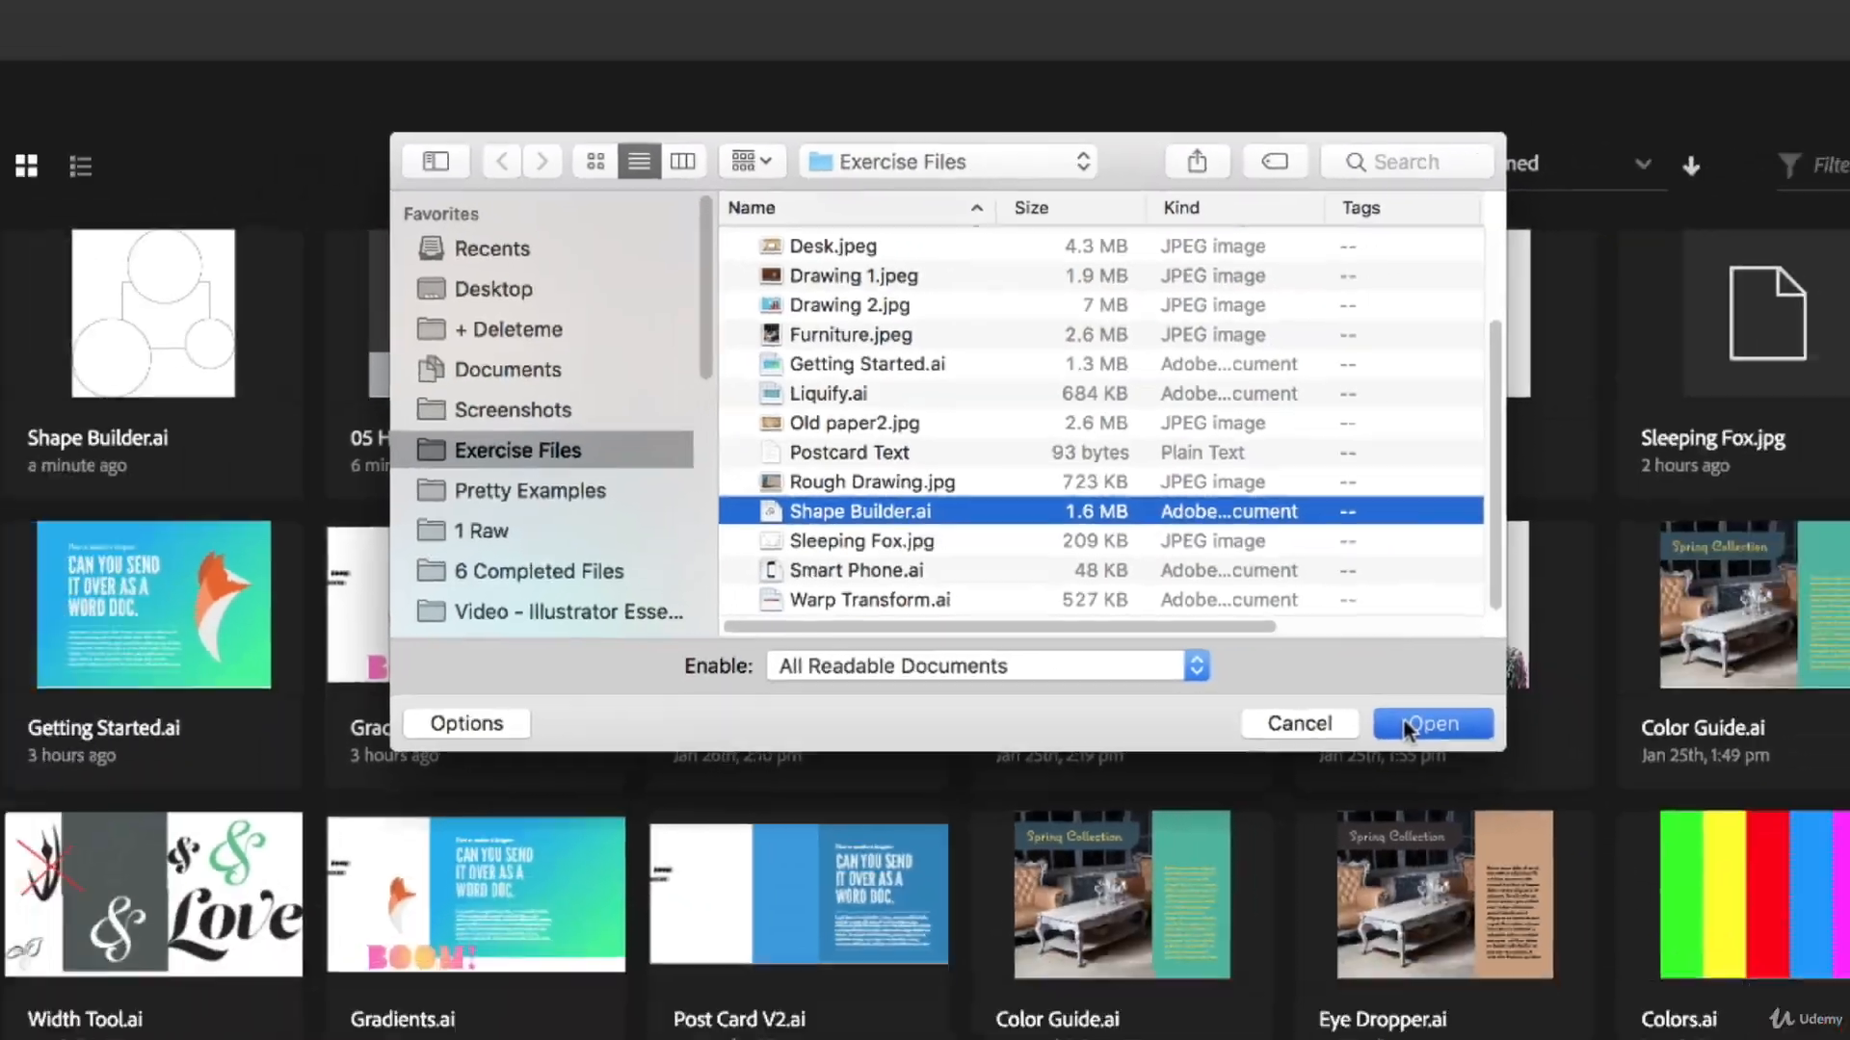
left_click(1599, 859)
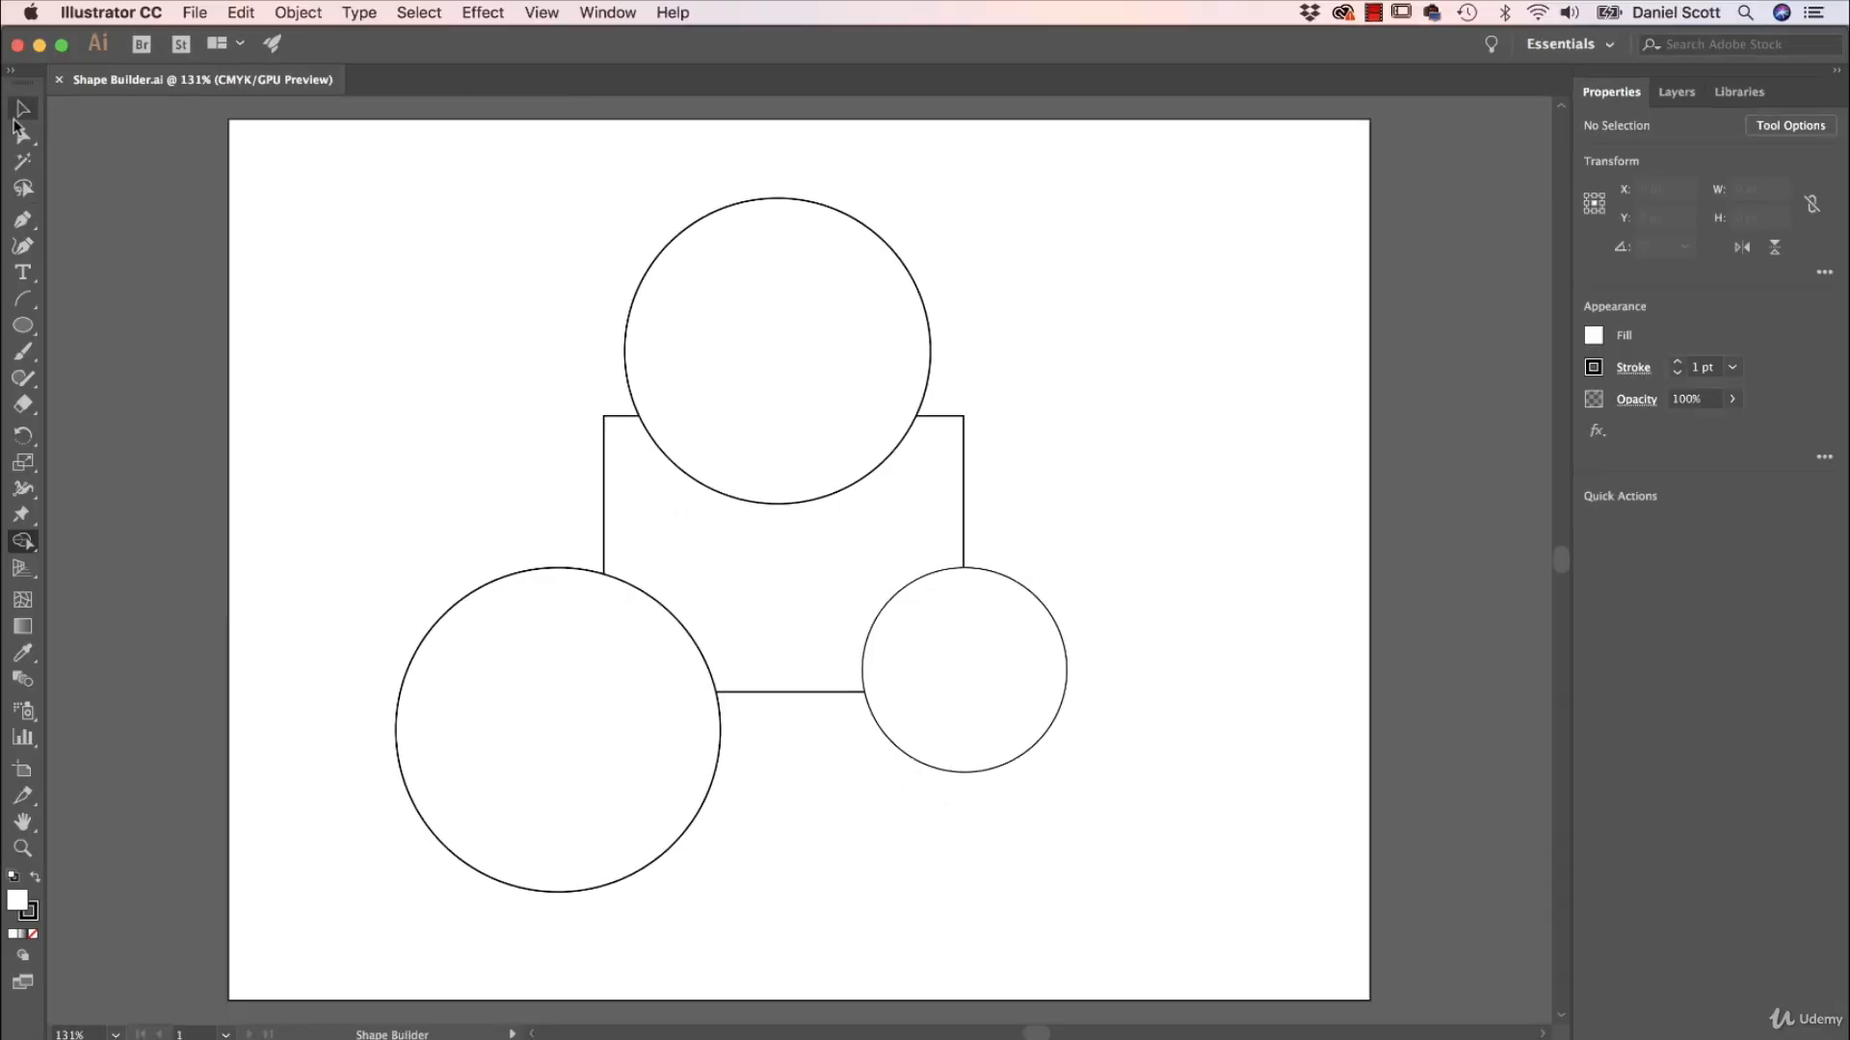
Try moving the three circles away from the rectangle, and undo all the moves.
left_click(21, 109)
left_click_drag(761, 424, 1007, 345)
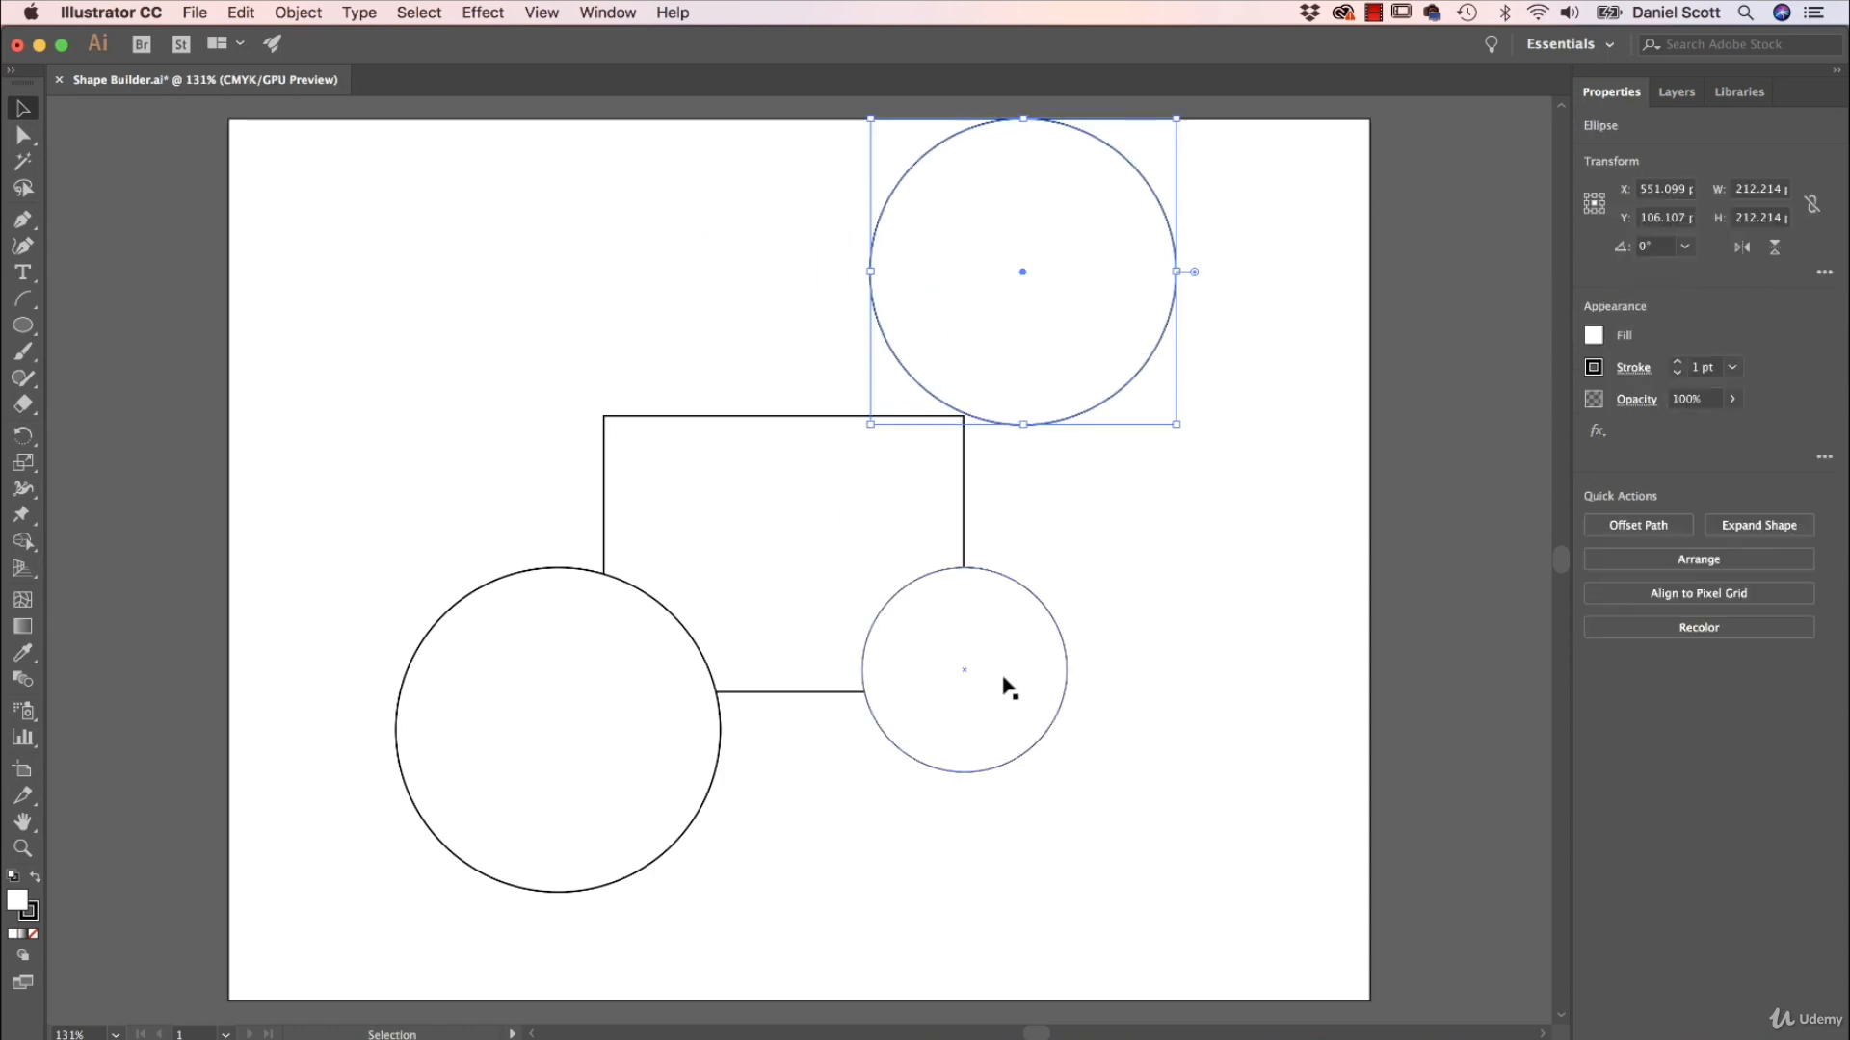
left_click_drag(1007, 687, 1149, 760)
left_click_drag(648, 742, 507, 797)
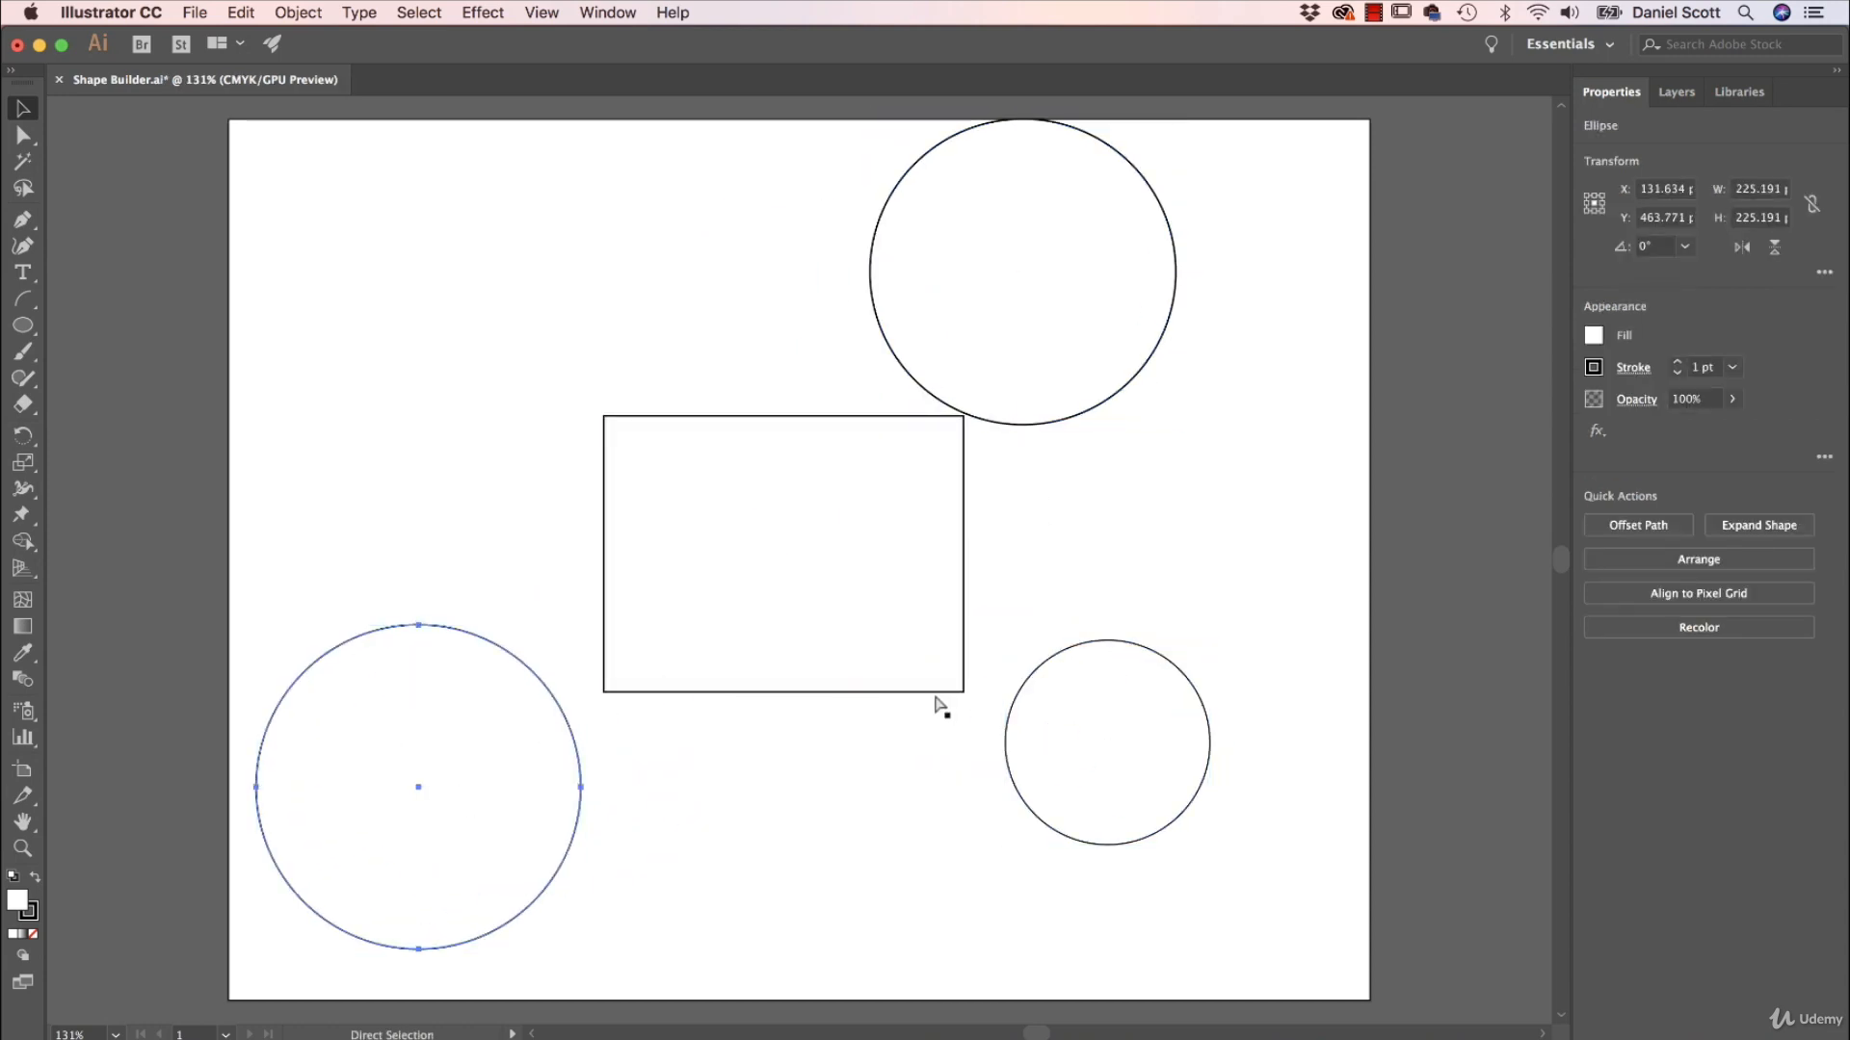
key("cmd+z")
key("cmd+z")
key("cmd+z")
left_click(1134, 552)
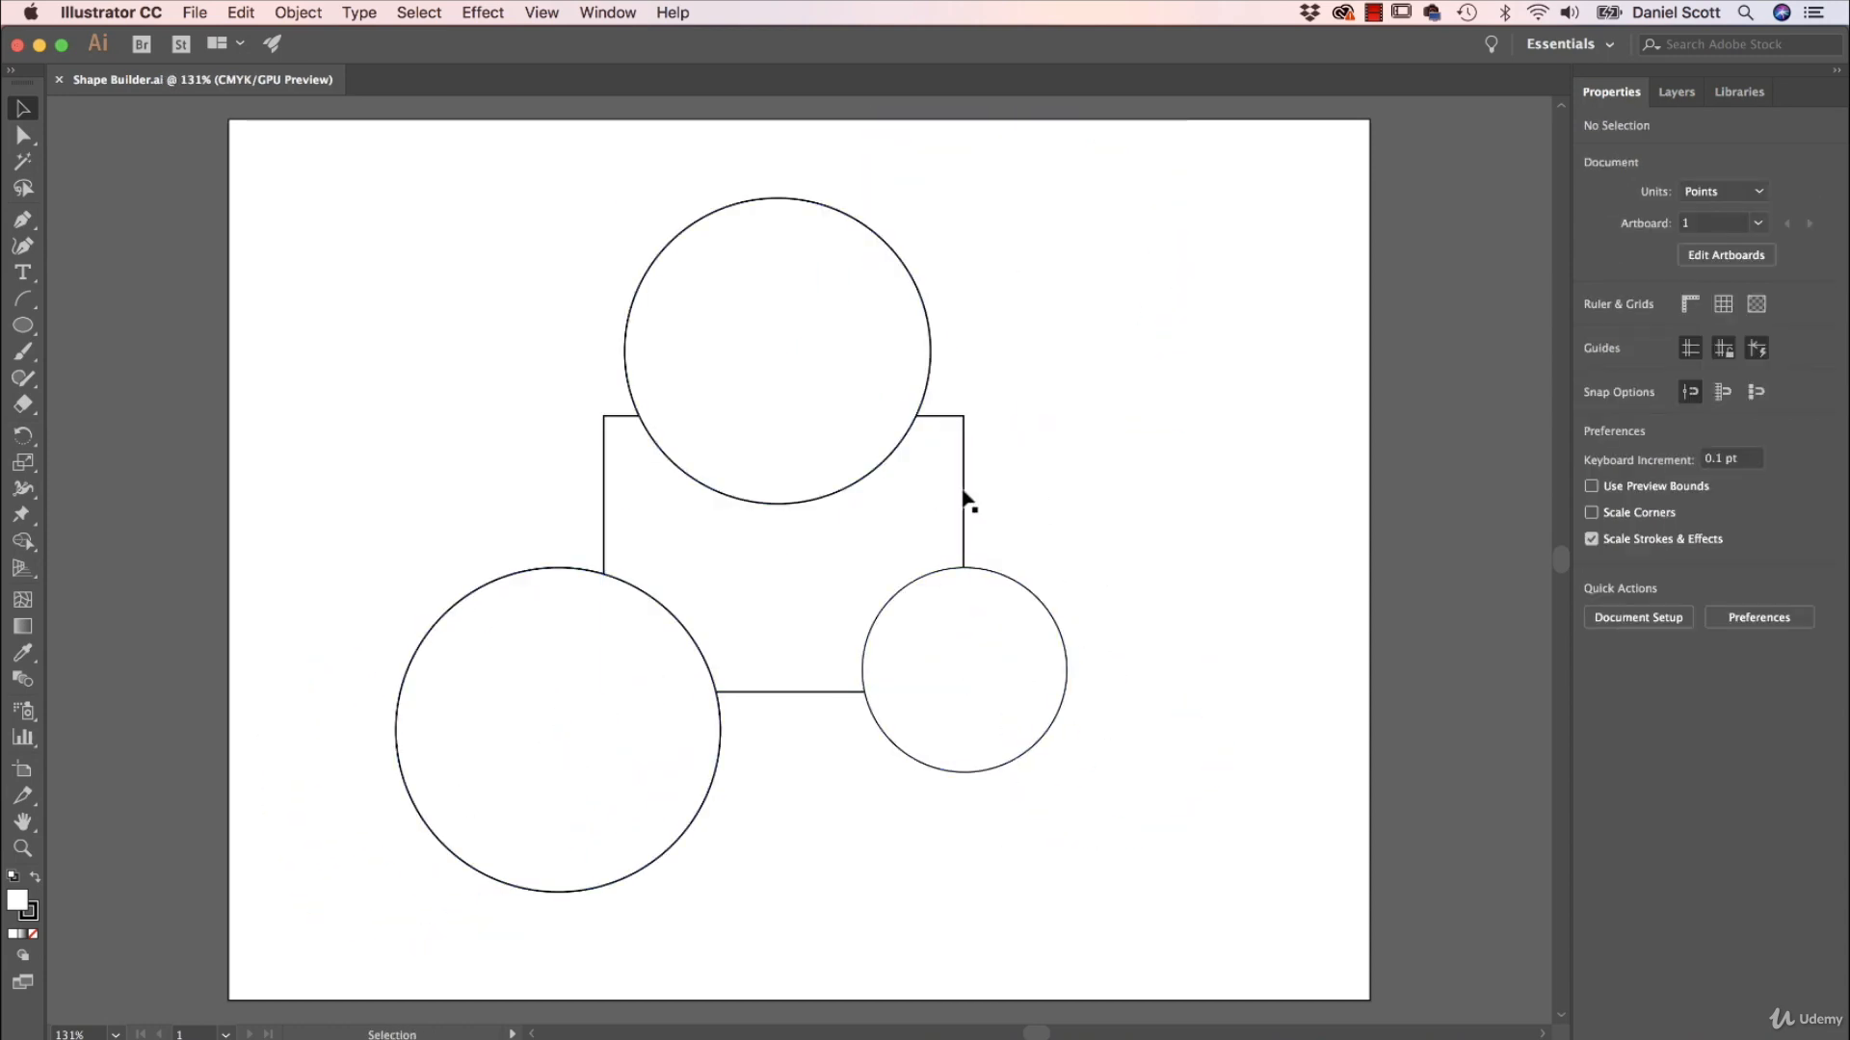
With all four shapes selected, use Shape Builder to merge the upper circle with the rectangle and subtract the large lower-left circle.
left_click(840, 348)
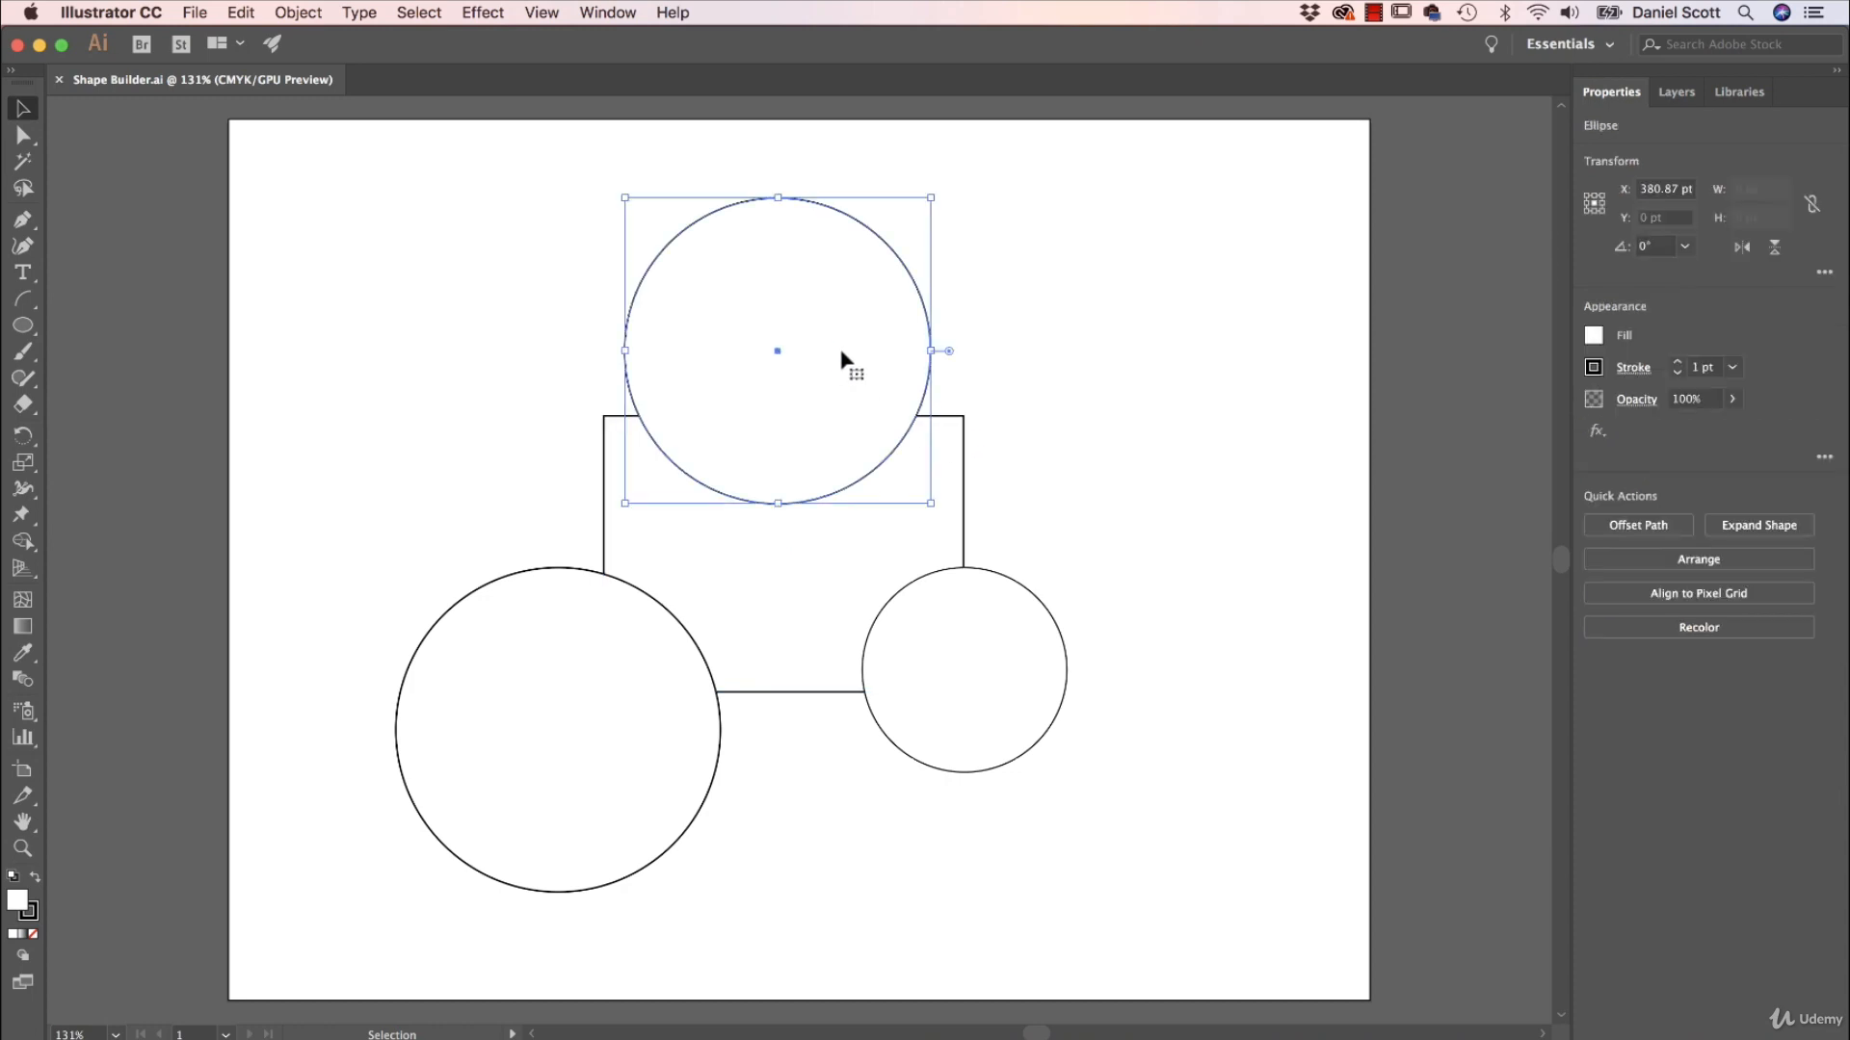
left_click(841, 553)
left_click(1069, 441)
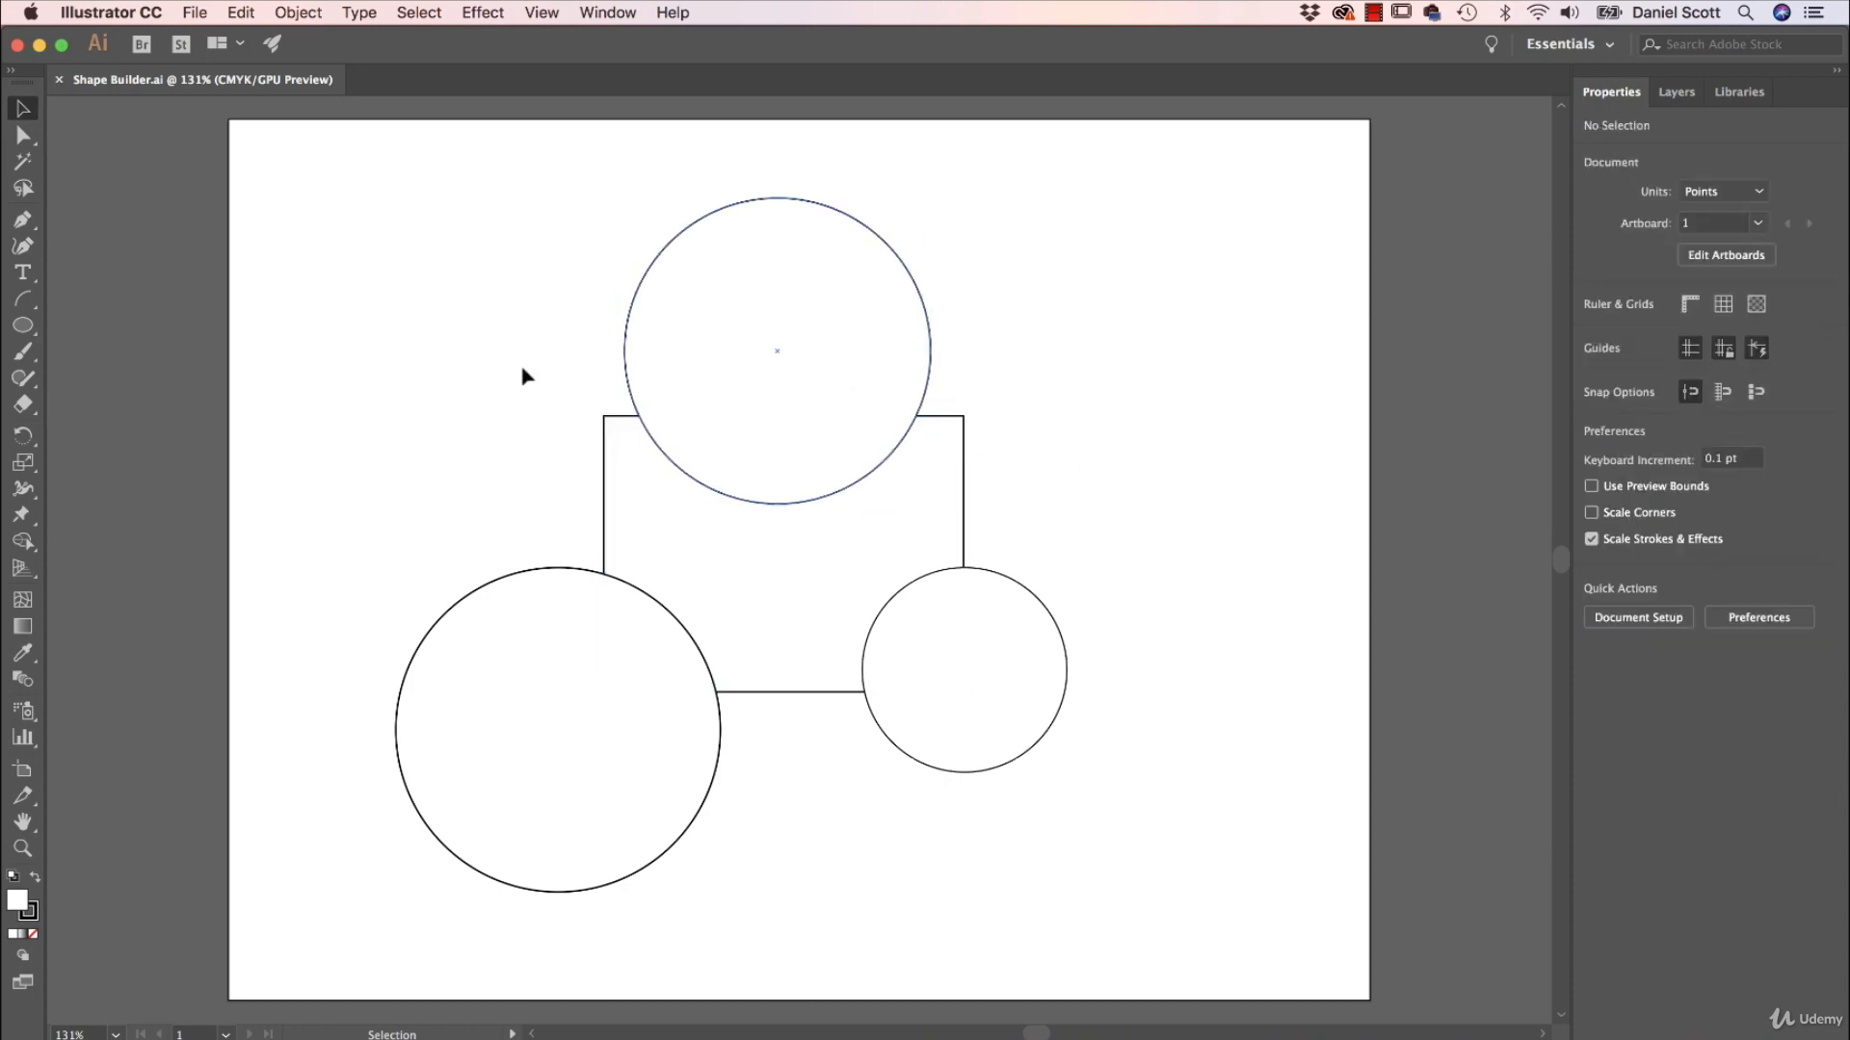
left_click_drag(275, 143, 1170, 918)
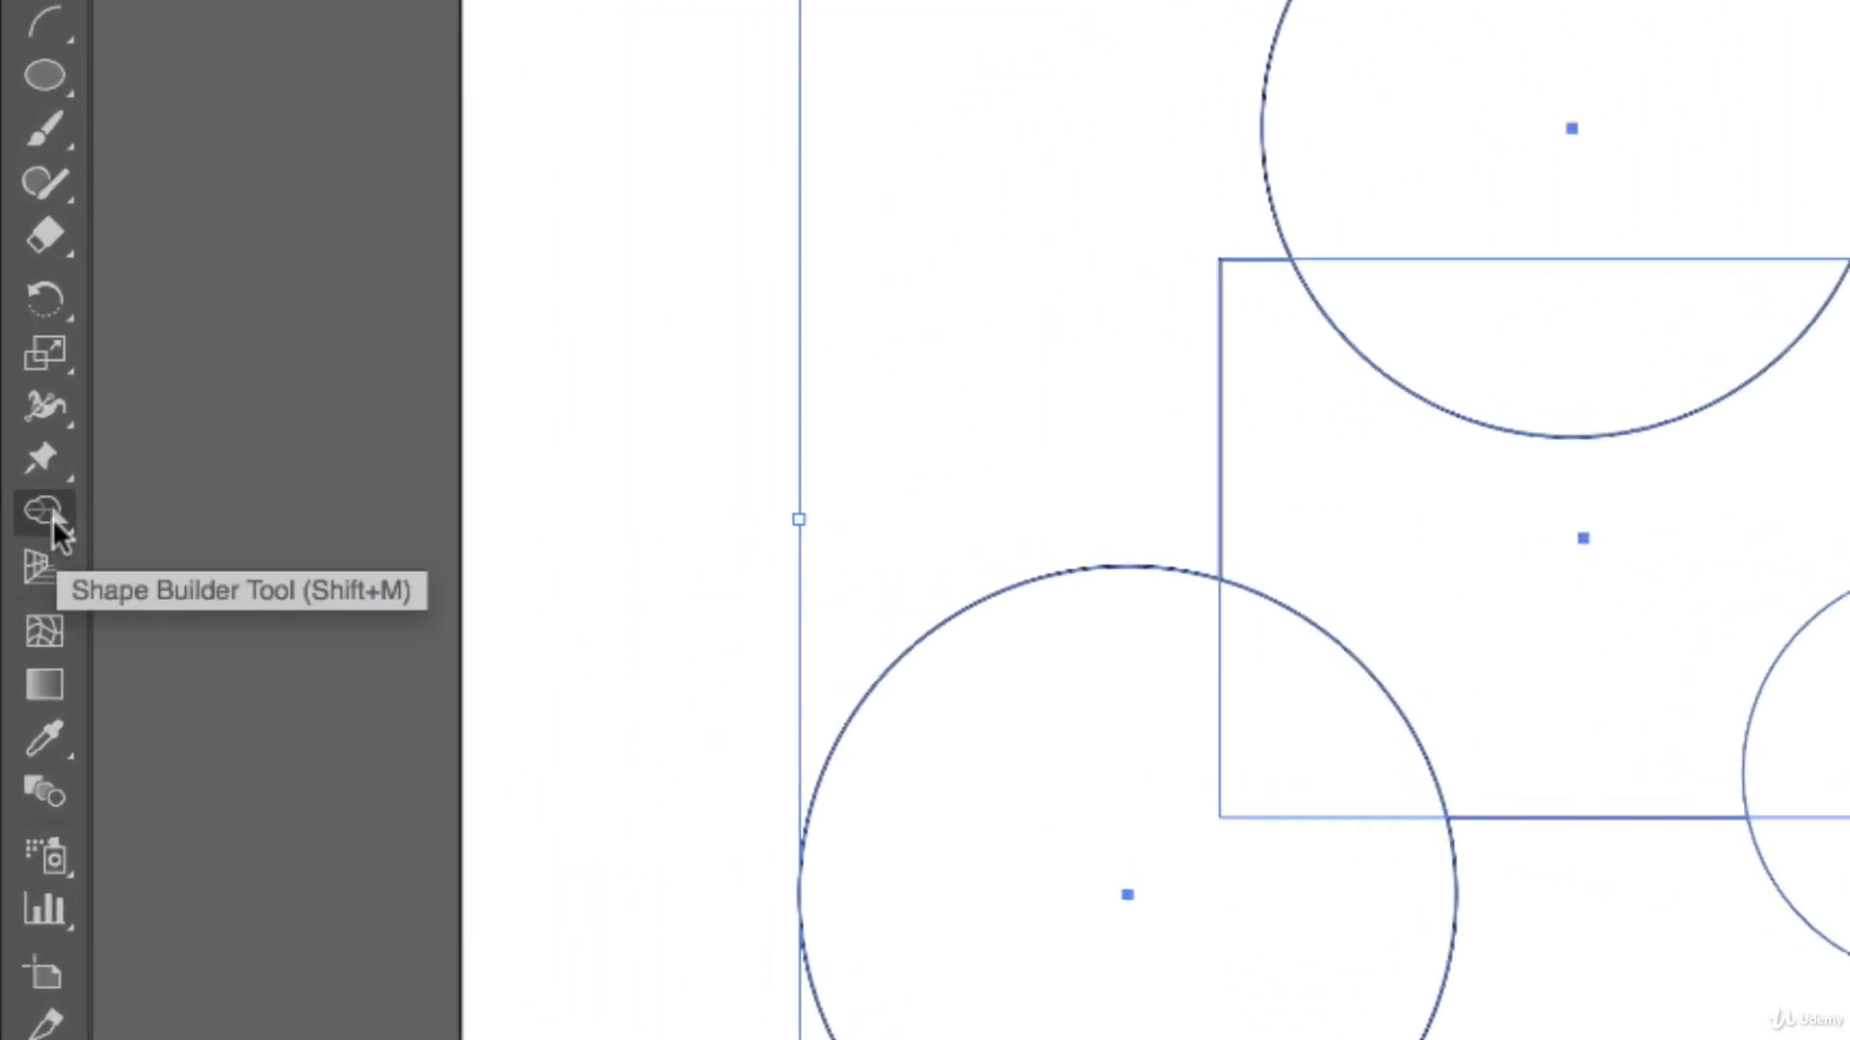
left_click(46, 518)
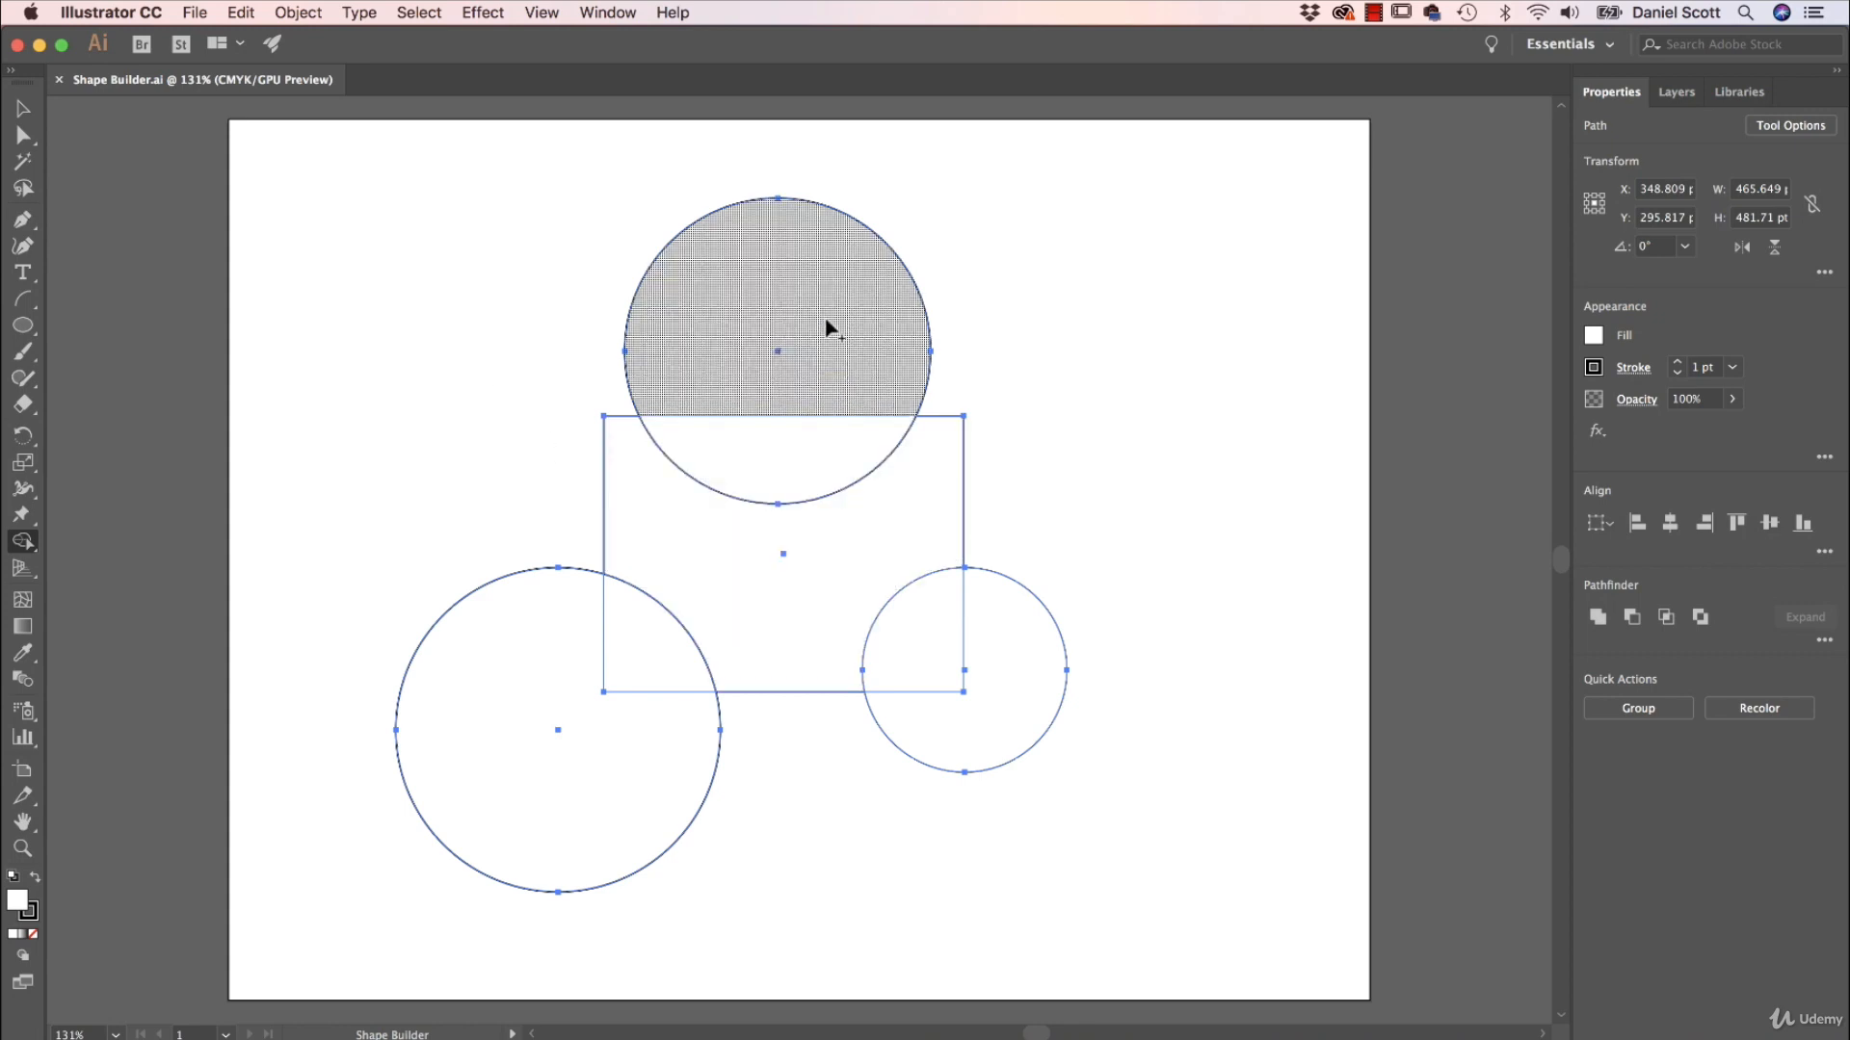
left_click_drag(835, 335, 830, 518)
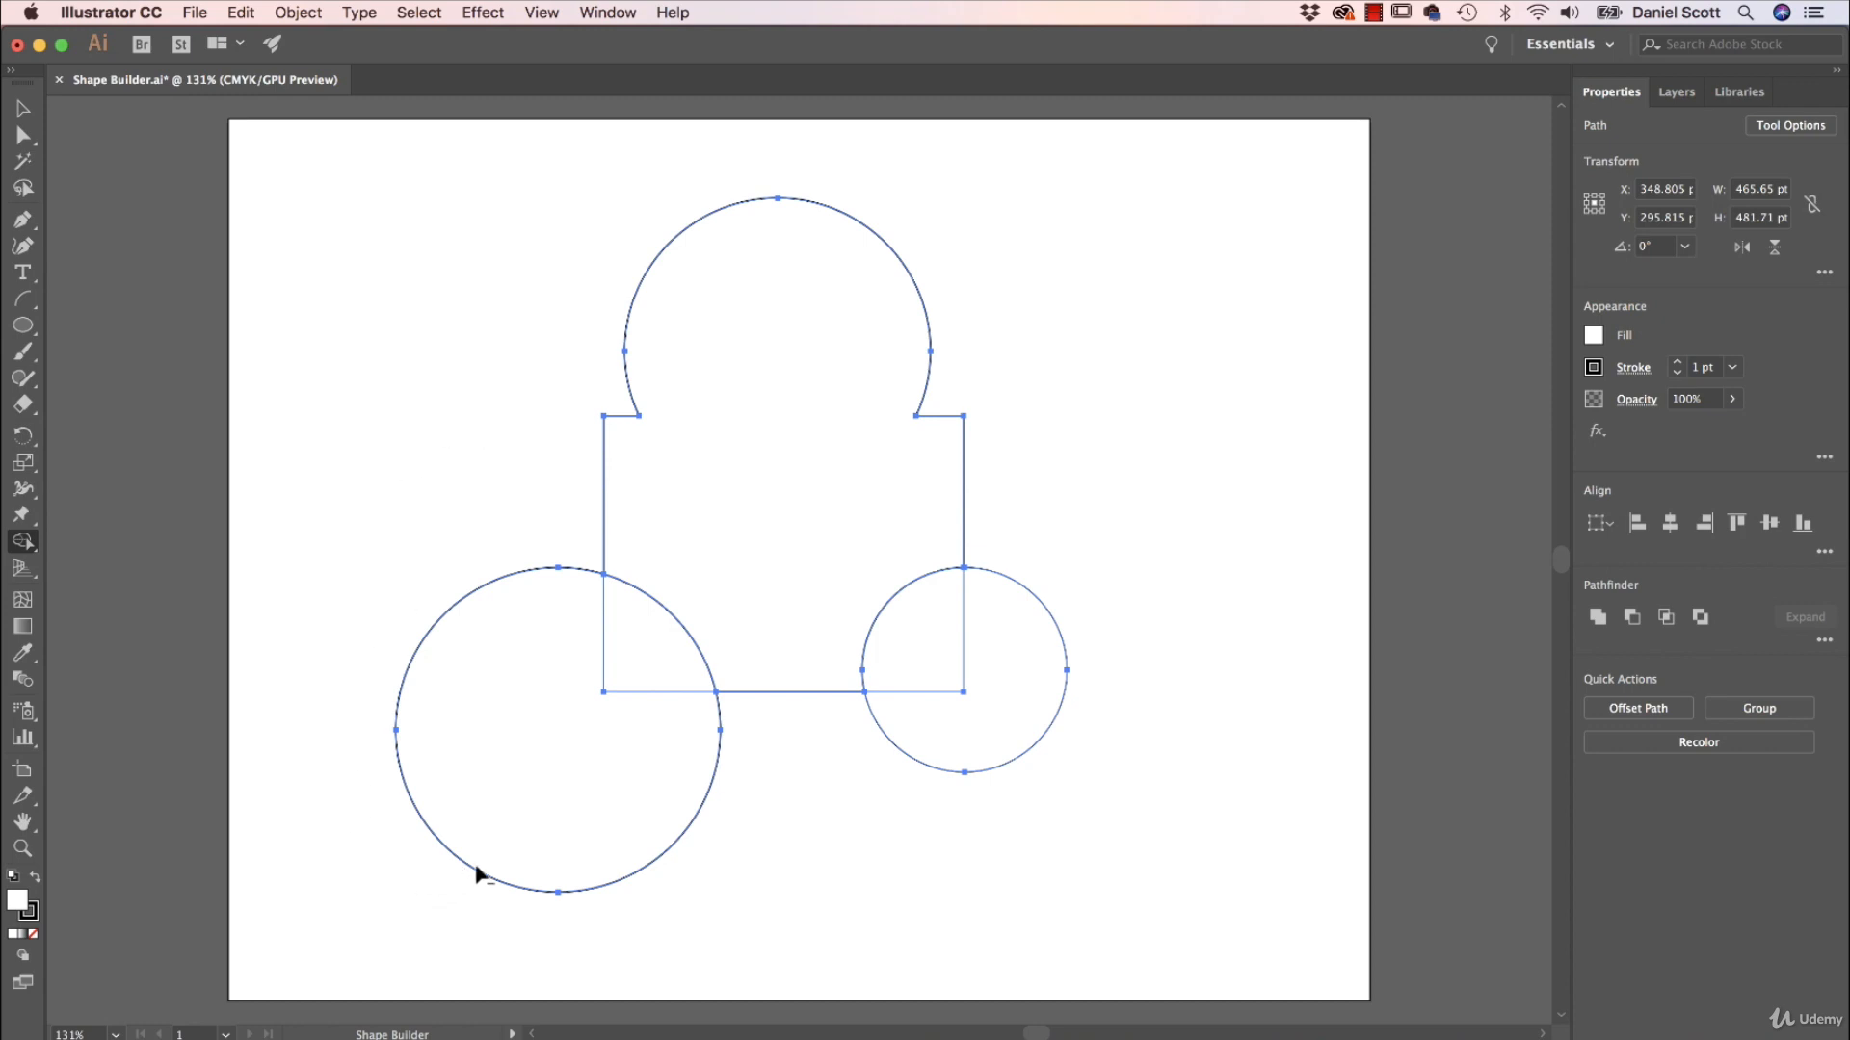
left_click_drag(532, 788, 632, 667)
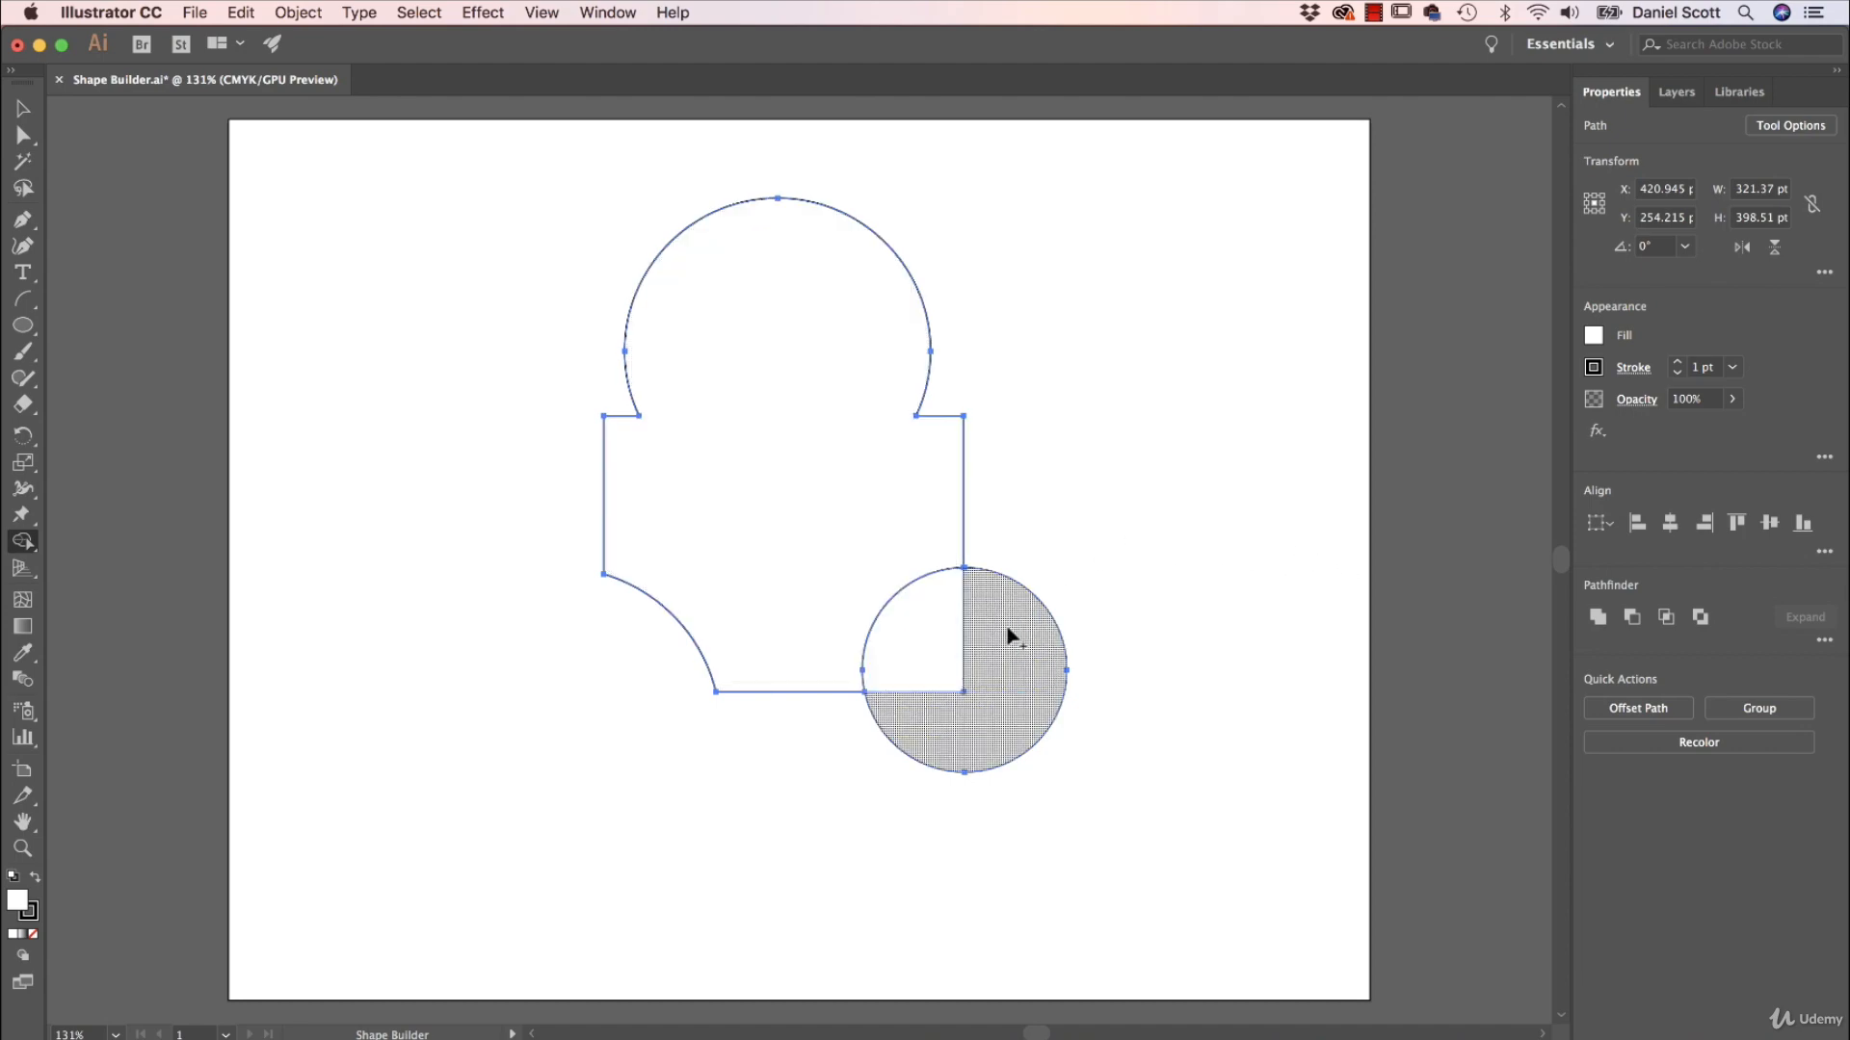
Use Shape Builder with an orange-red fill to make the overlap between the rectangle and the small circle a separate piece.
left_click(1594, 339)
left_click(1538, 415)
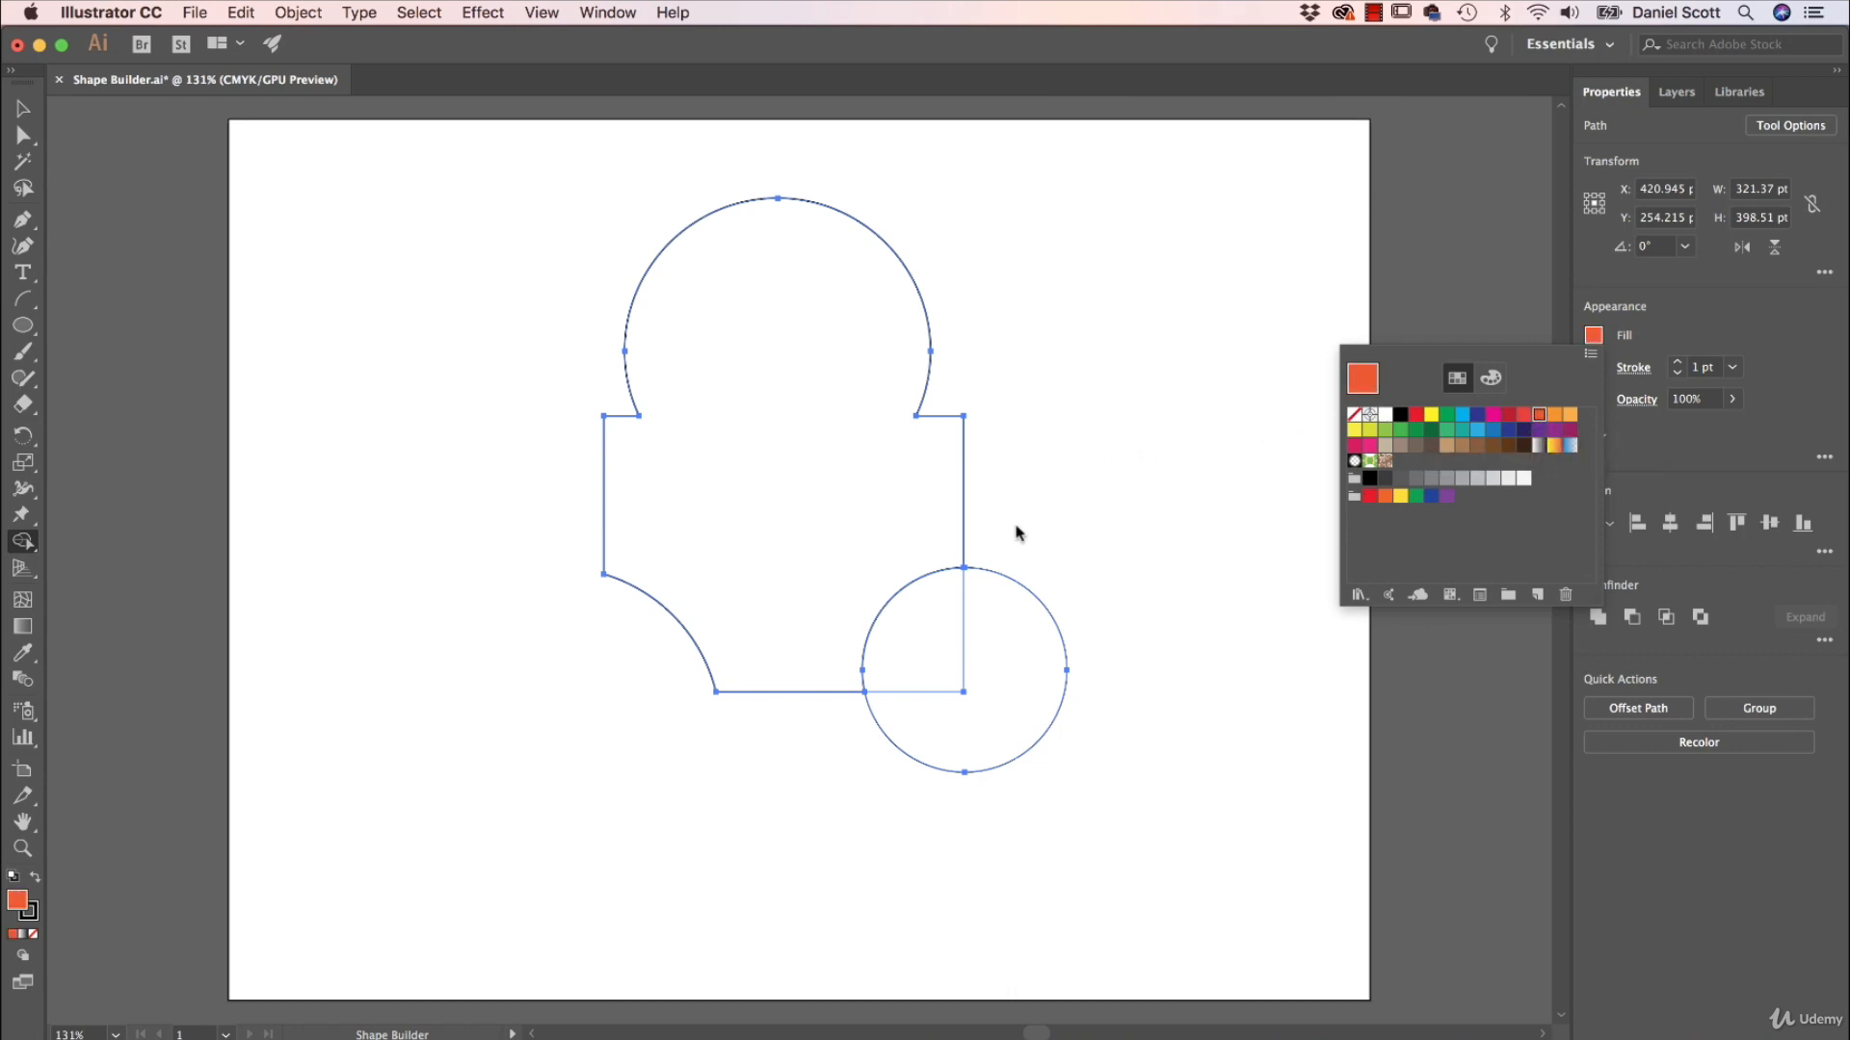
left_click(1170, 442)
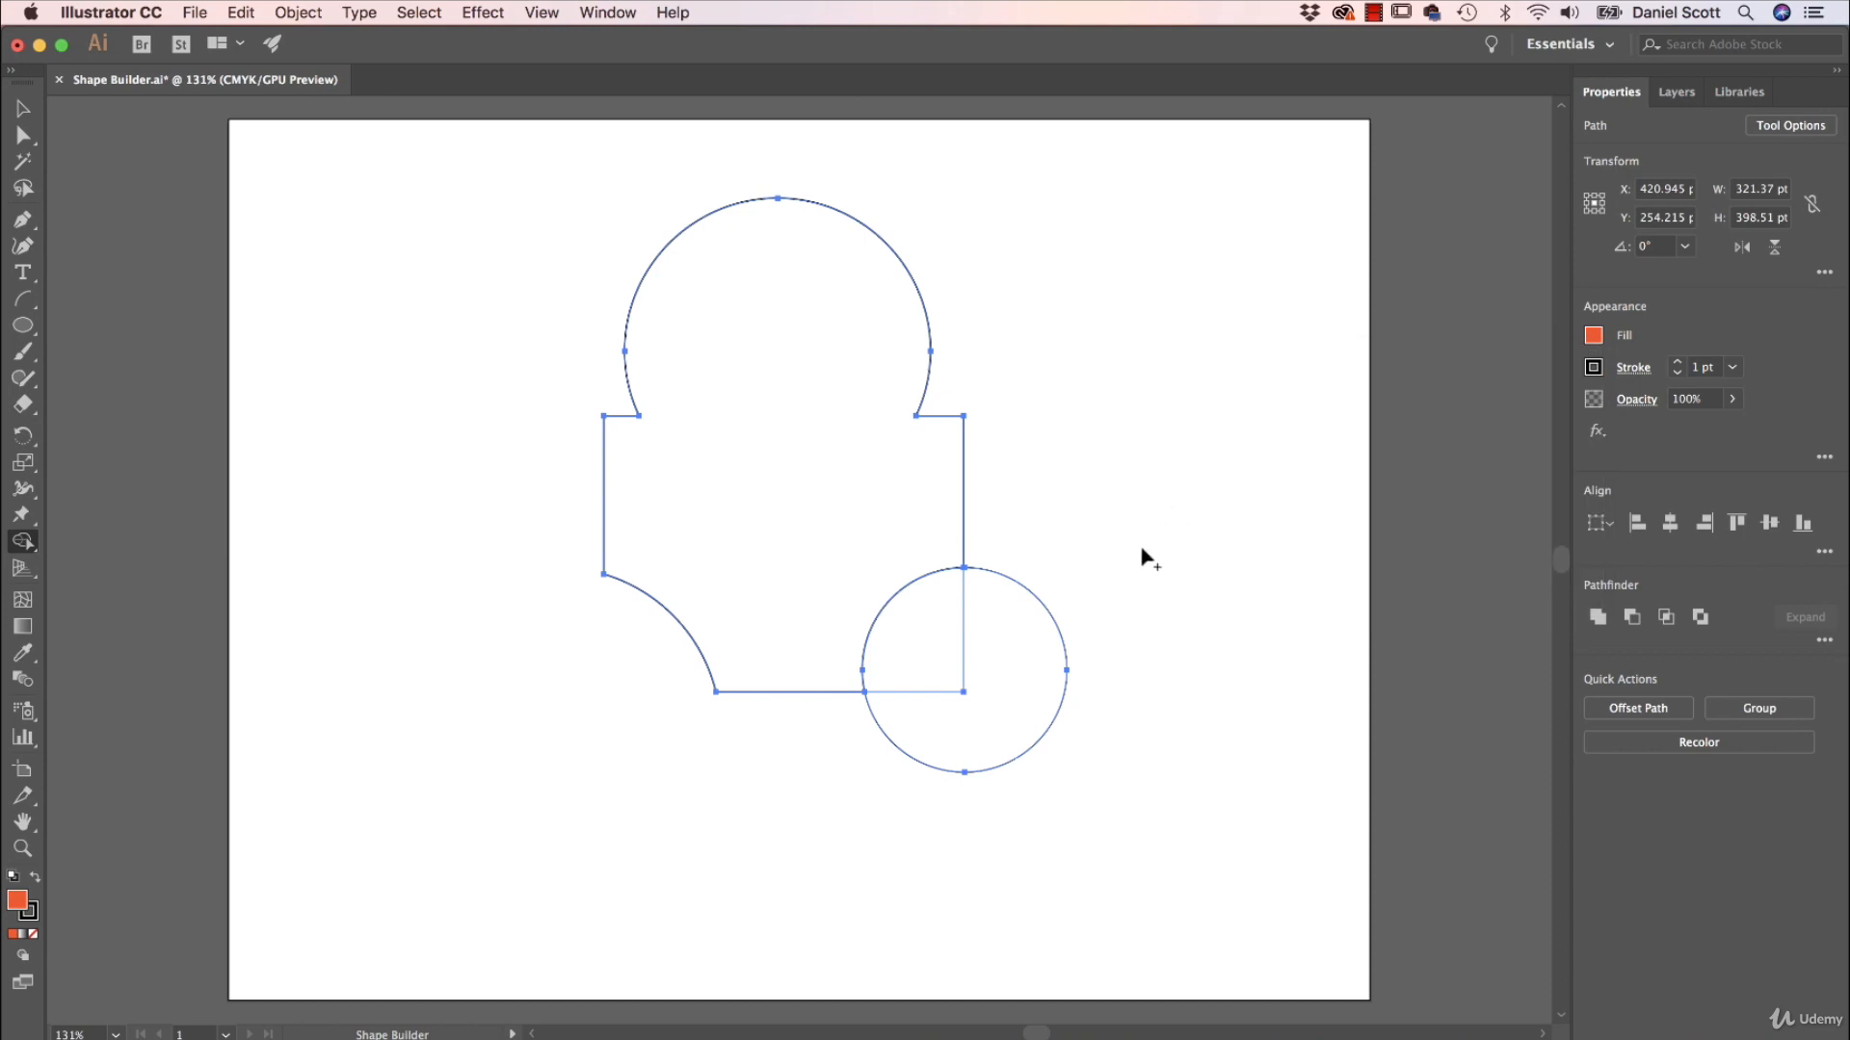
left_click(927, 633)
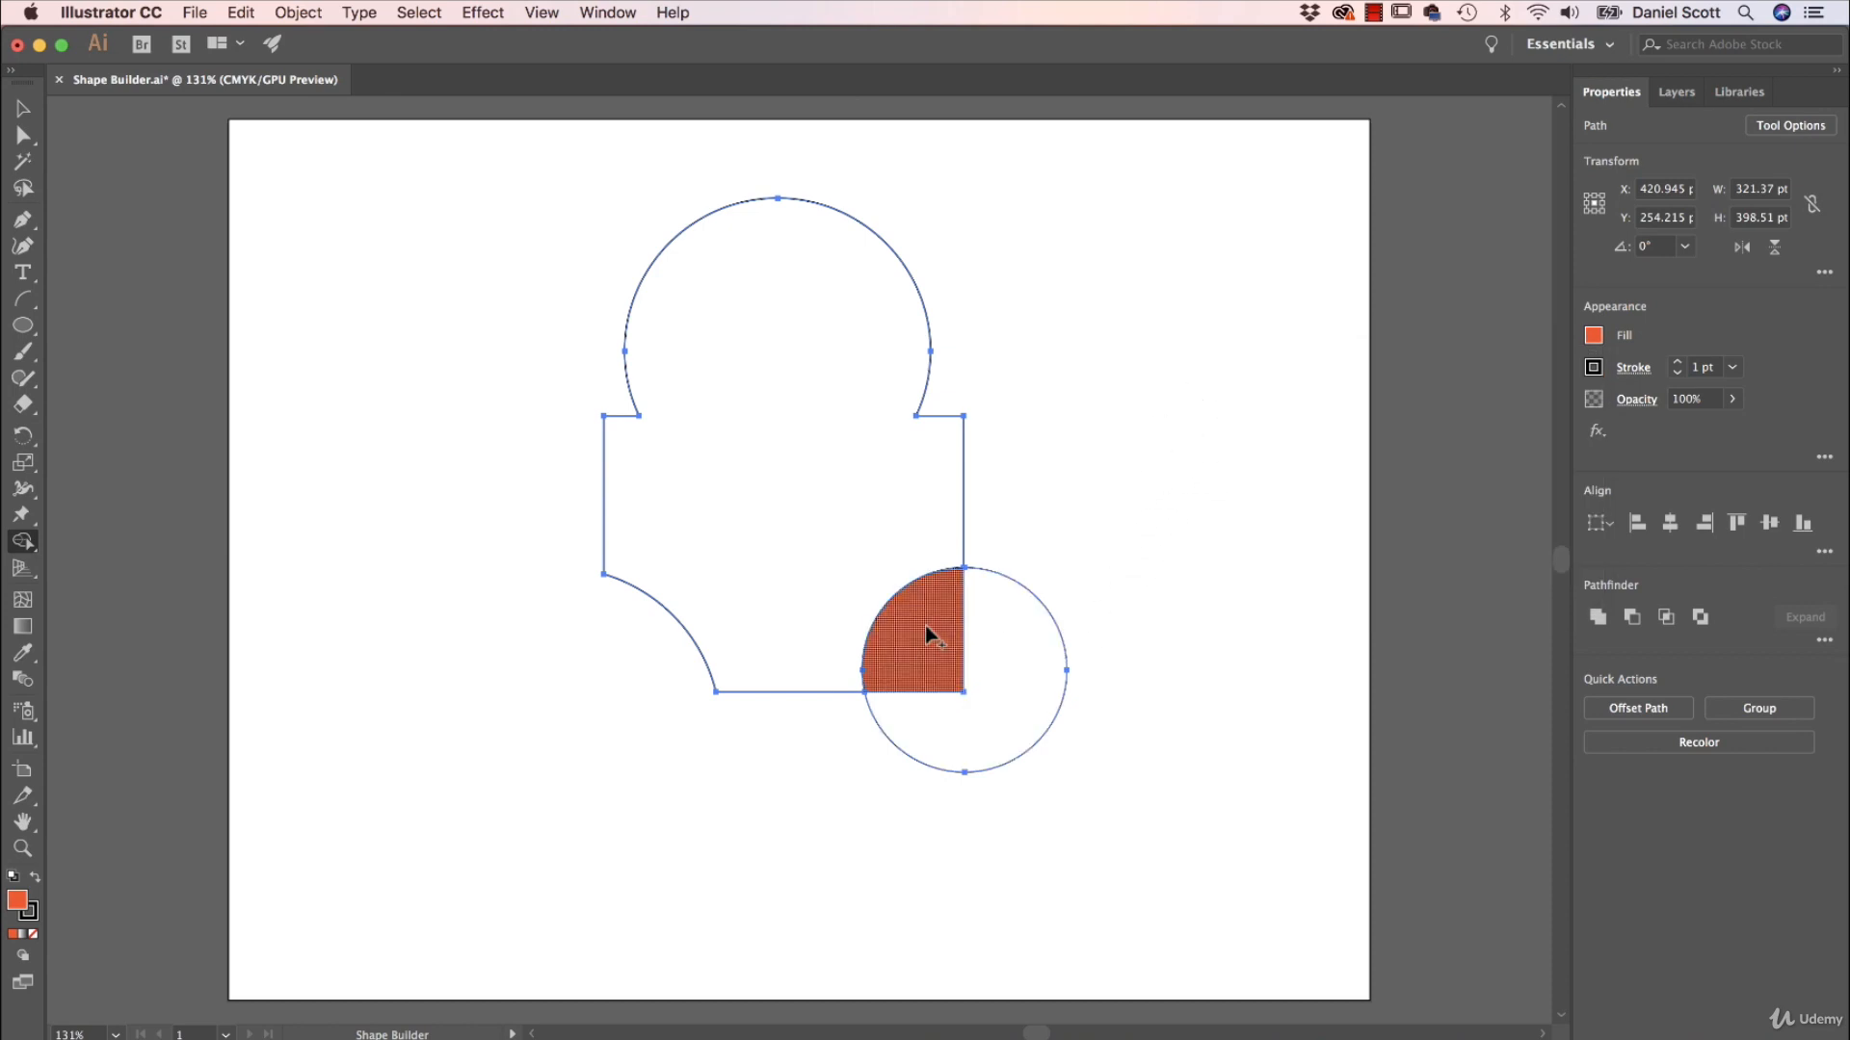
Set the fill to dark blue and apply it with Shape Builder to the rest of the small circle.
left_click(1593, 341)
left_click(1476, 414)
left_click(1181, 314)
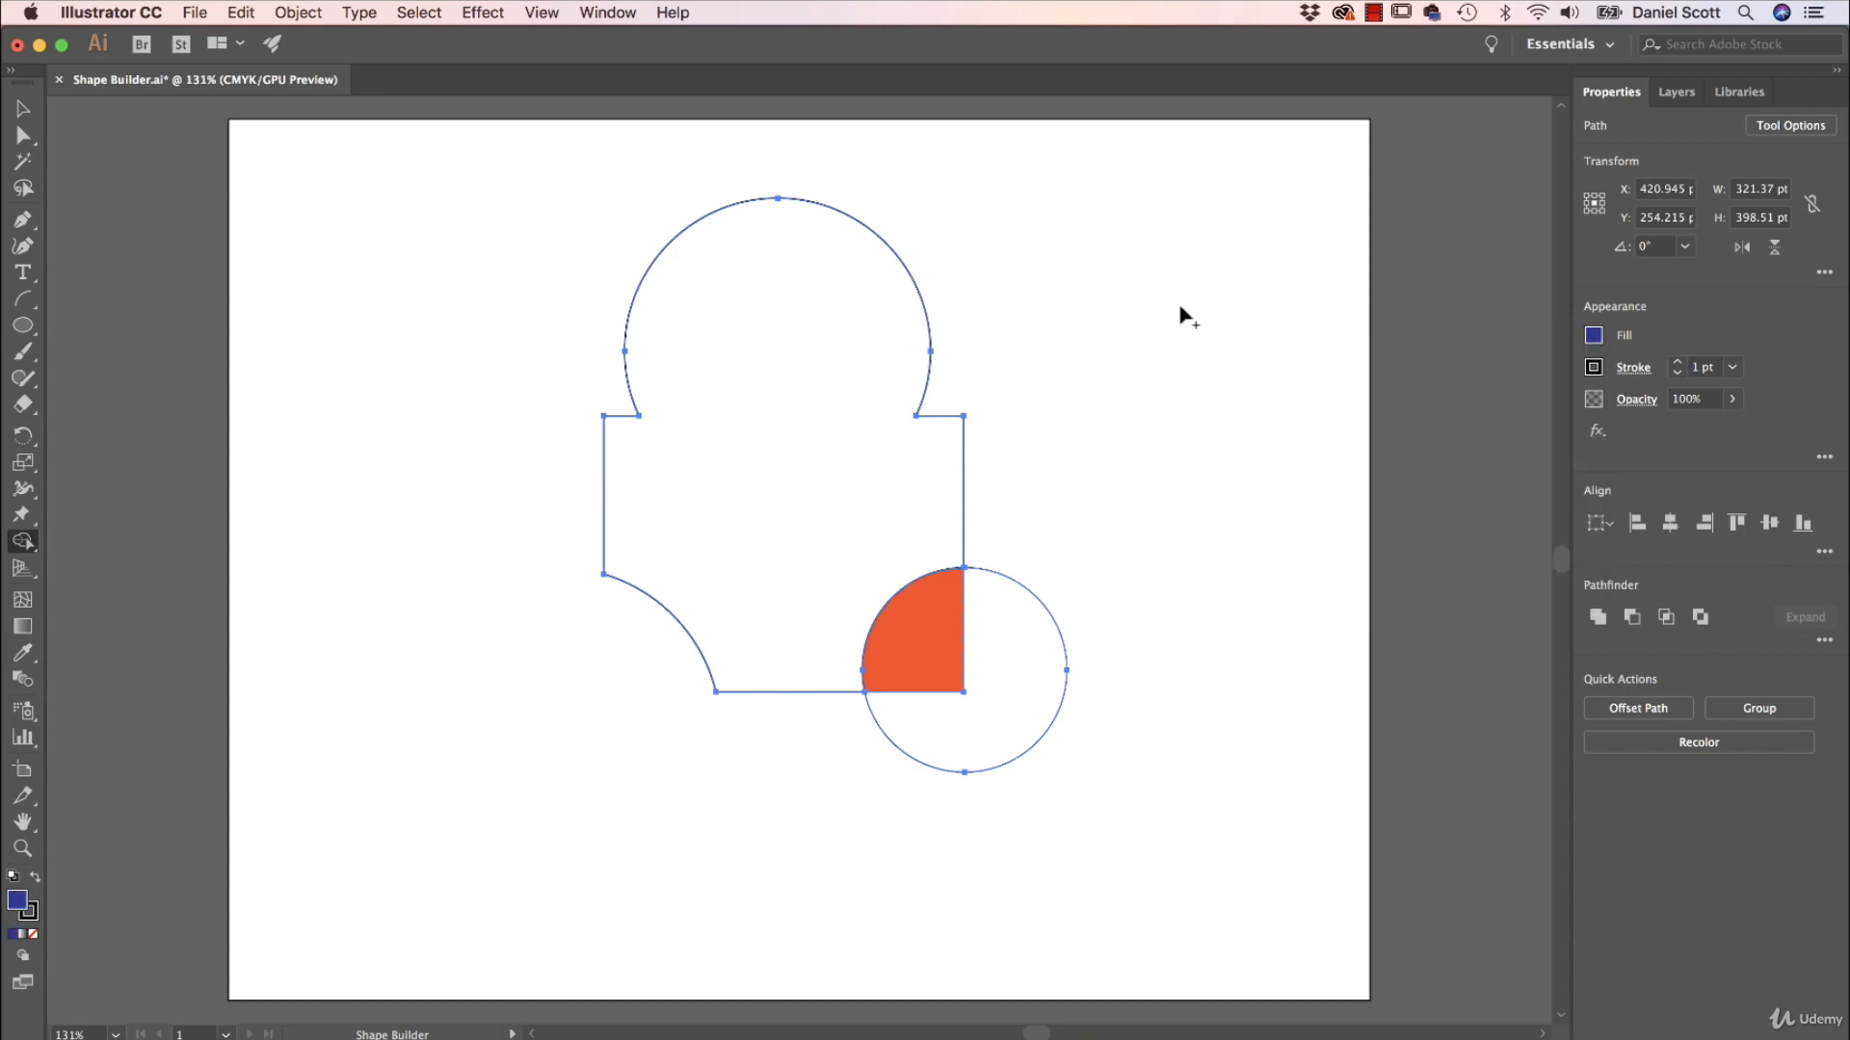
left_click(1029, 681)
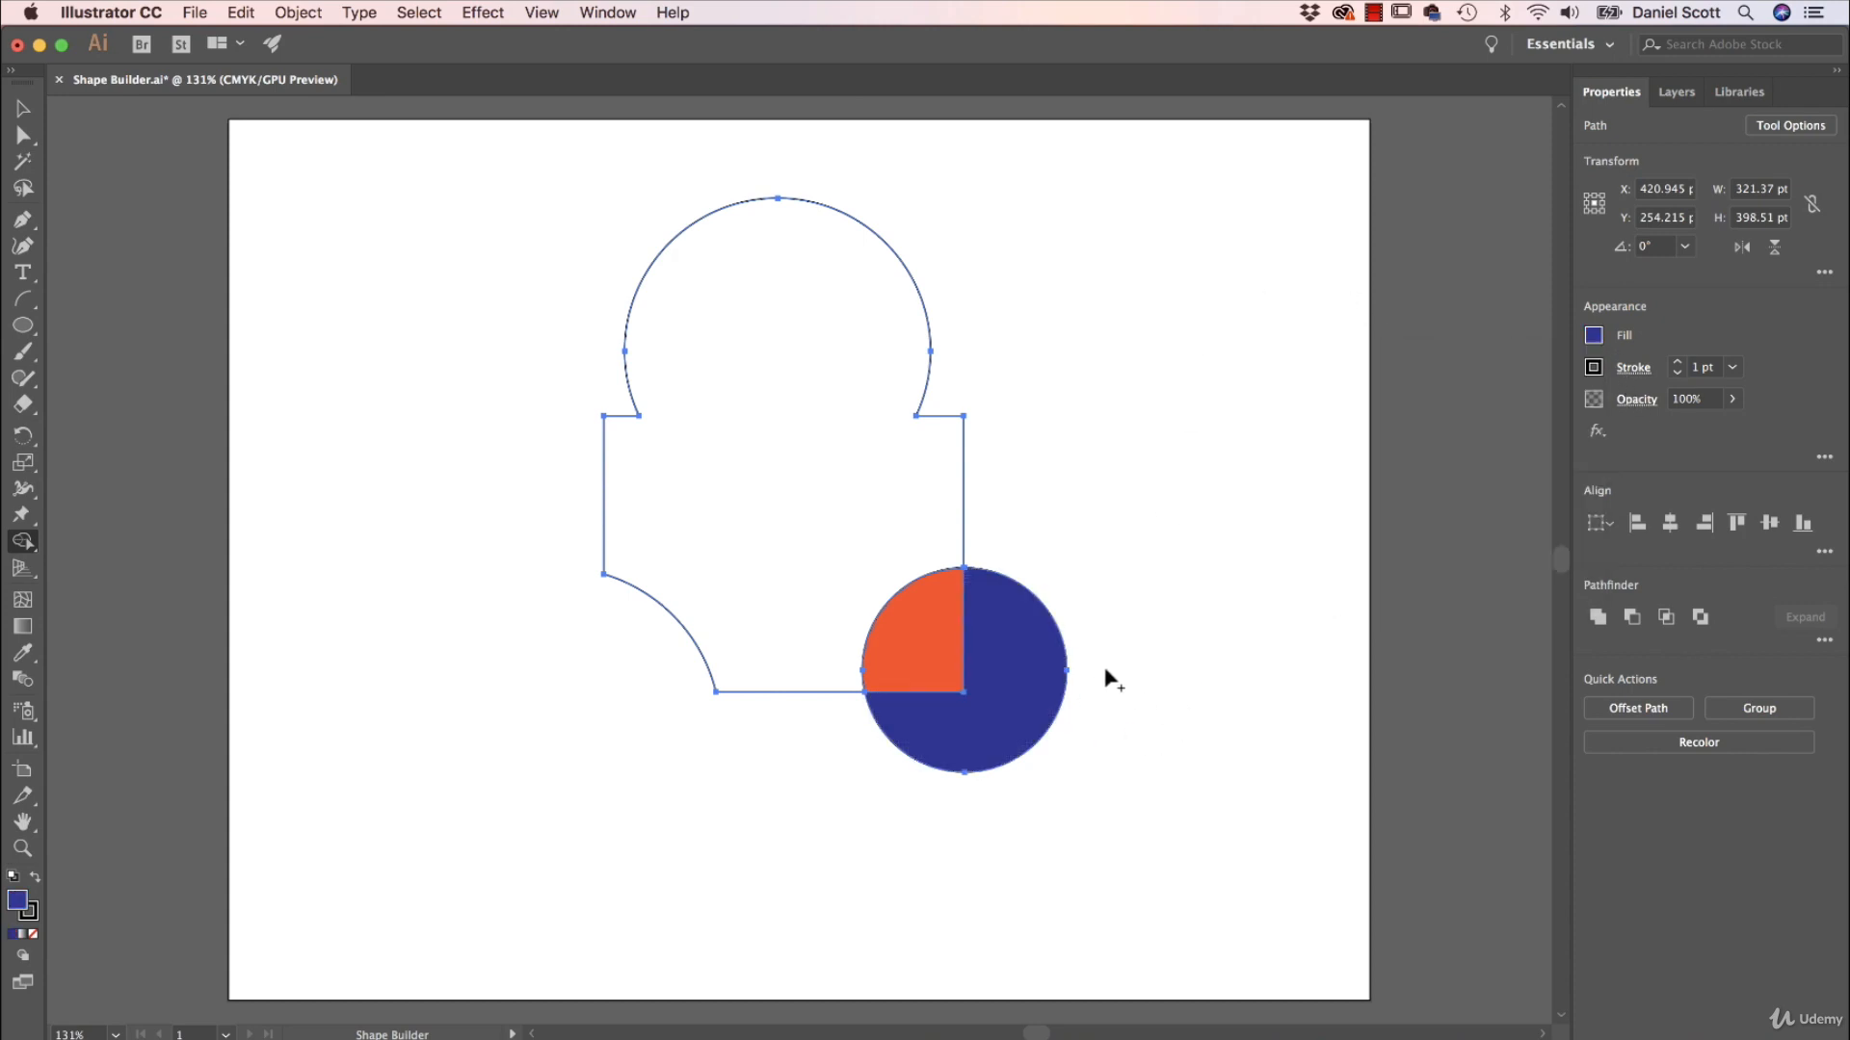
Move the blue and orange-red pieces apart, down and to the right of the merged shape, and deselect everything.
left_click(26, 109)
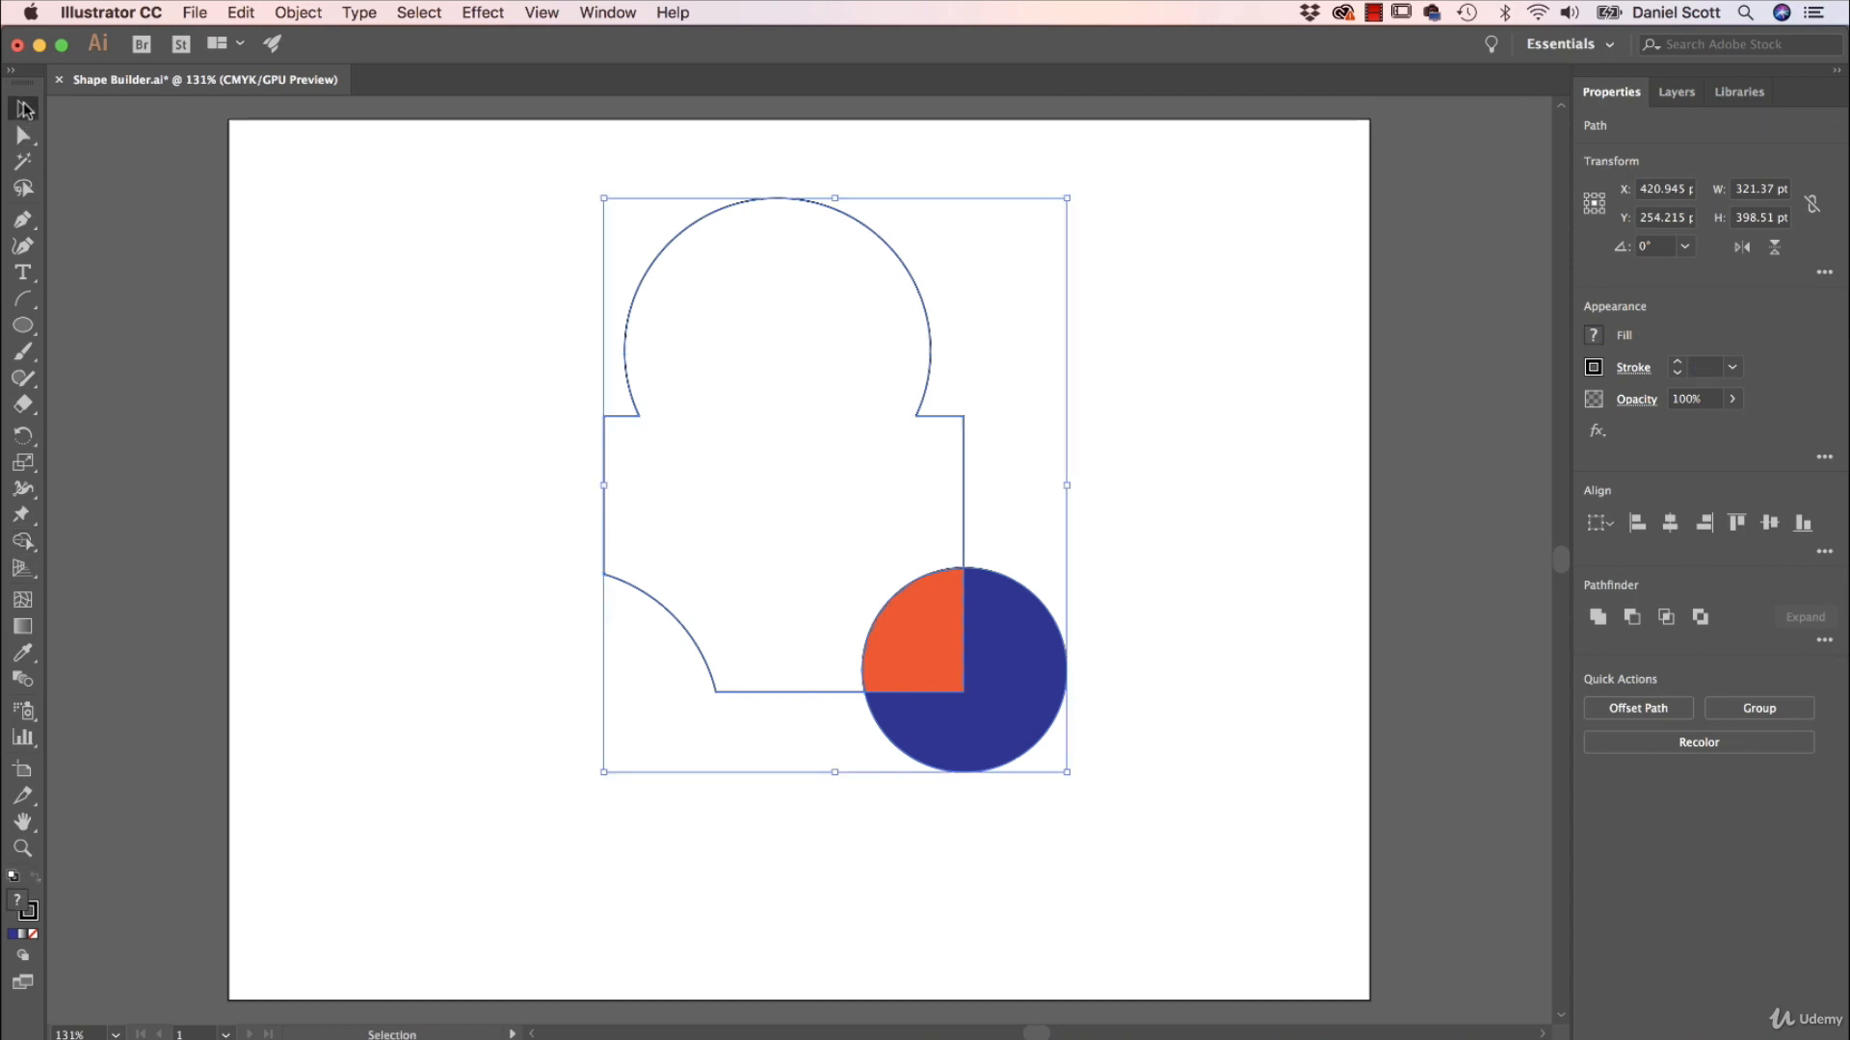
left_click(1140, 654)
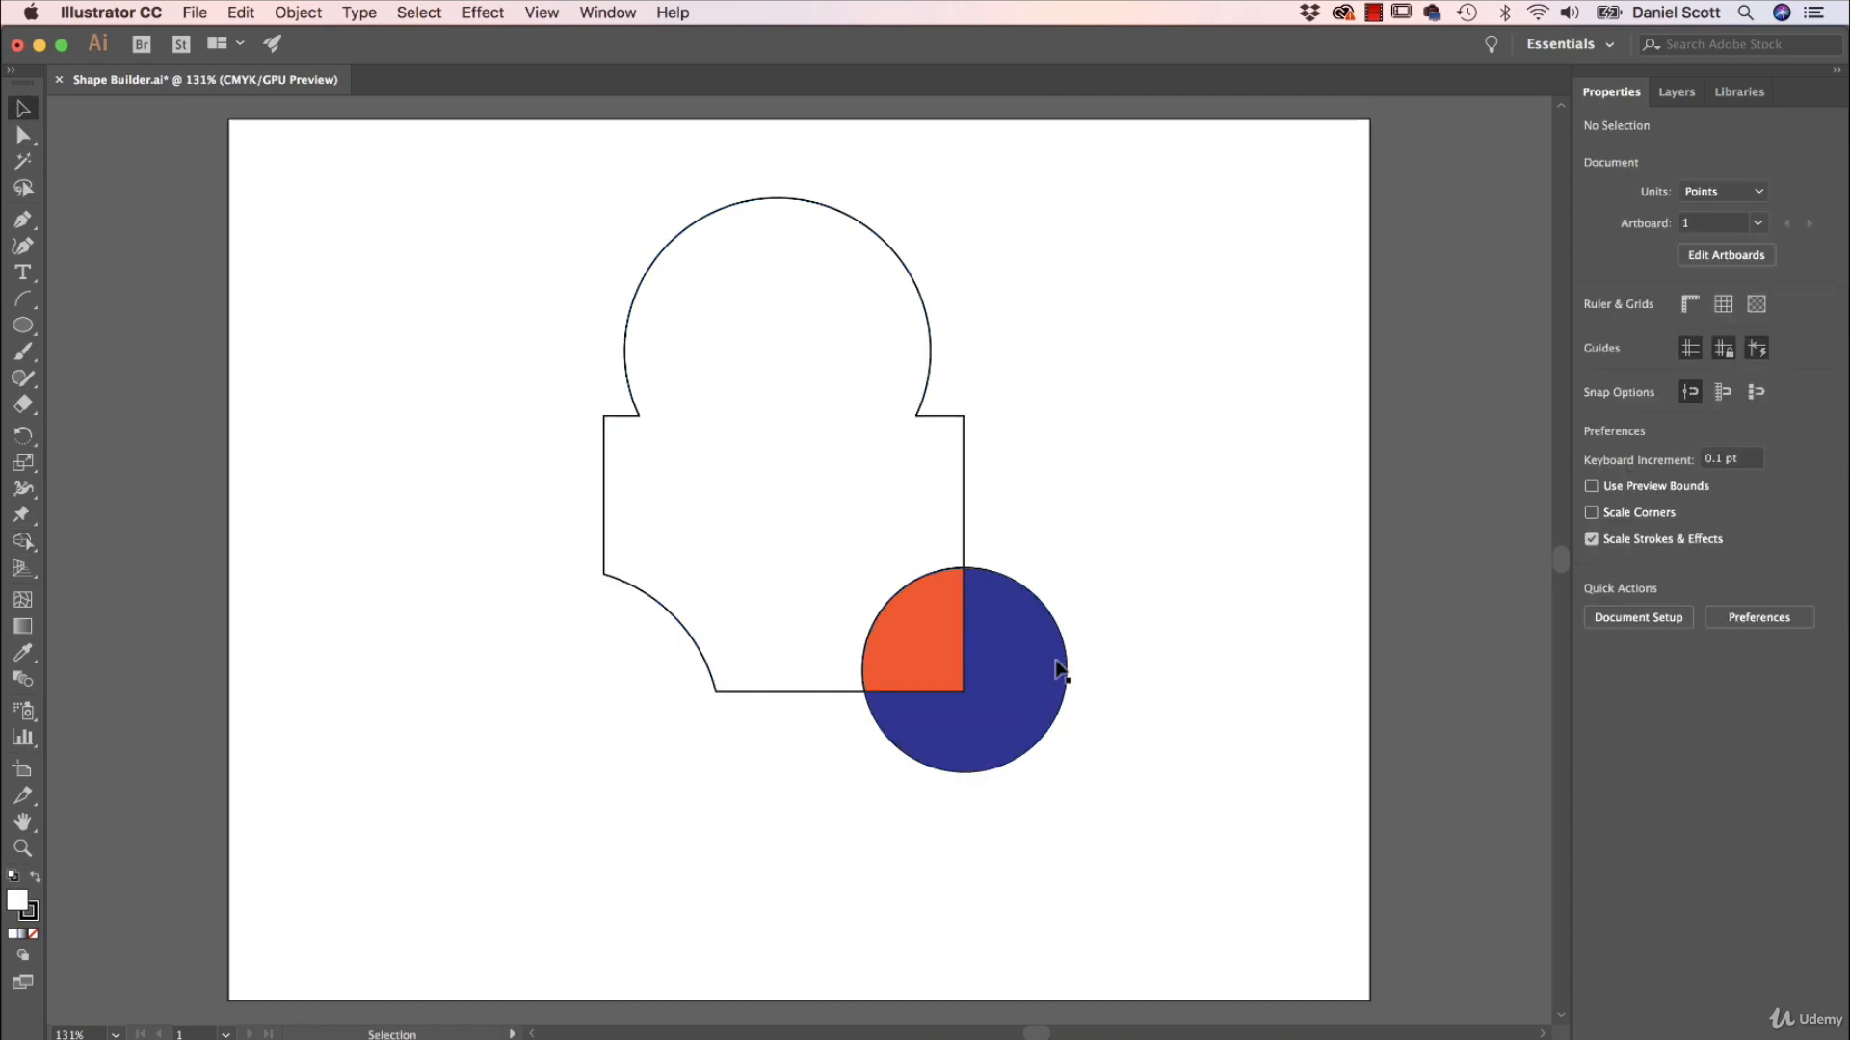
left_click_drag(1057, 668, 1260, 756)
left_click_drag(958, 674, 1039, 761)
left_click(1148, 537)
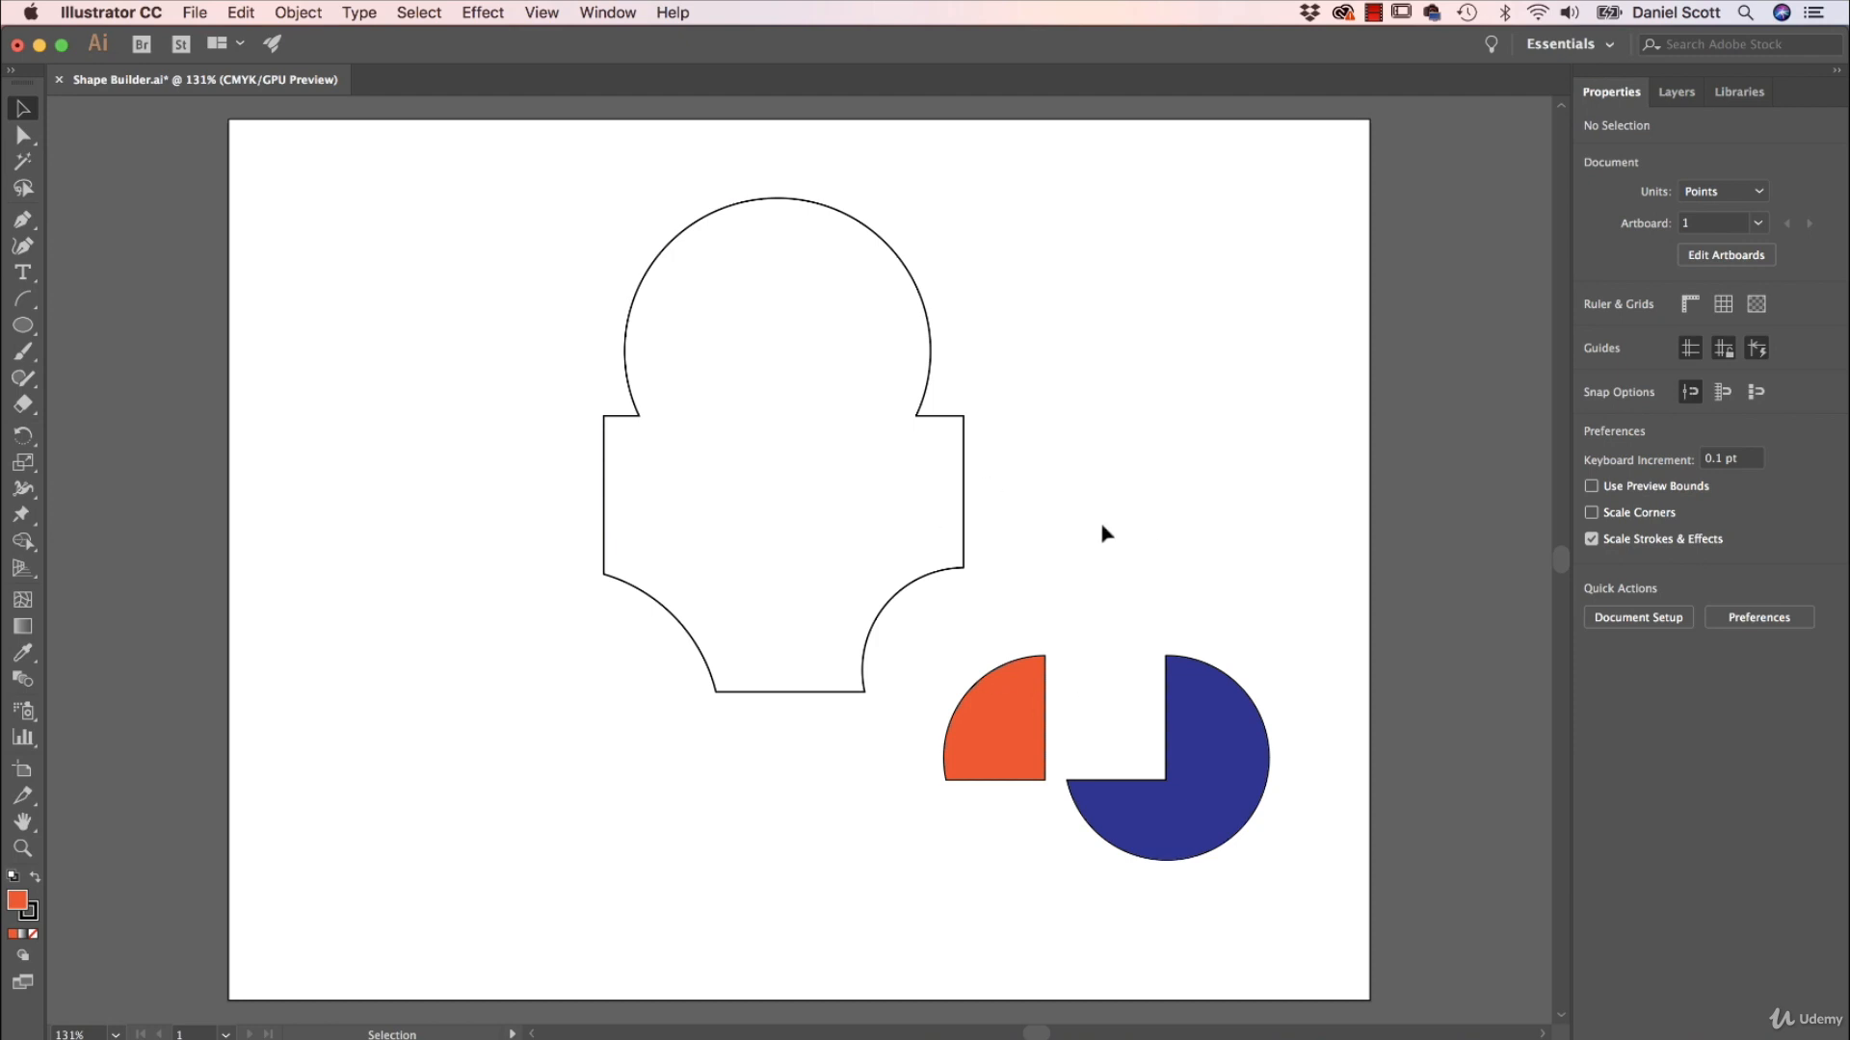
Close the current document and open Shape Builder 2.ai from the Exercise Files folder.
left_click(60, 81)
left_click(933, 588)
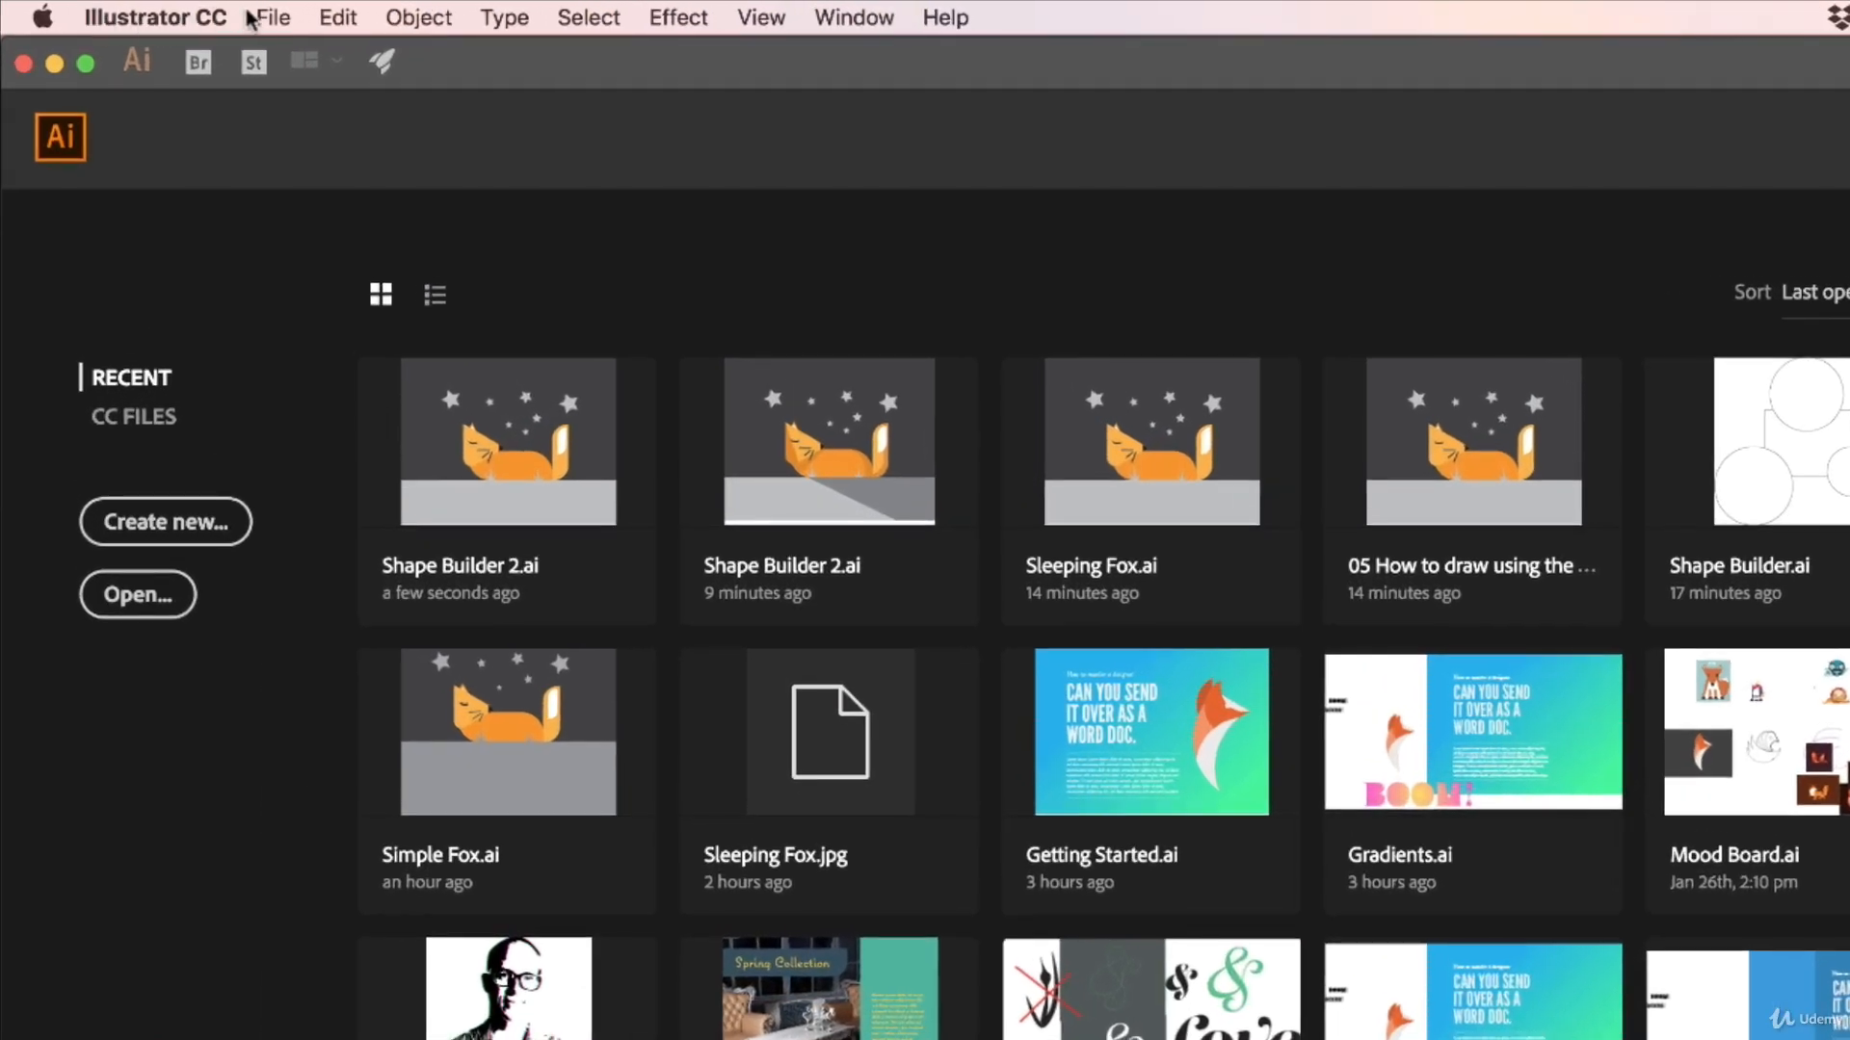
left_click(194, 12)
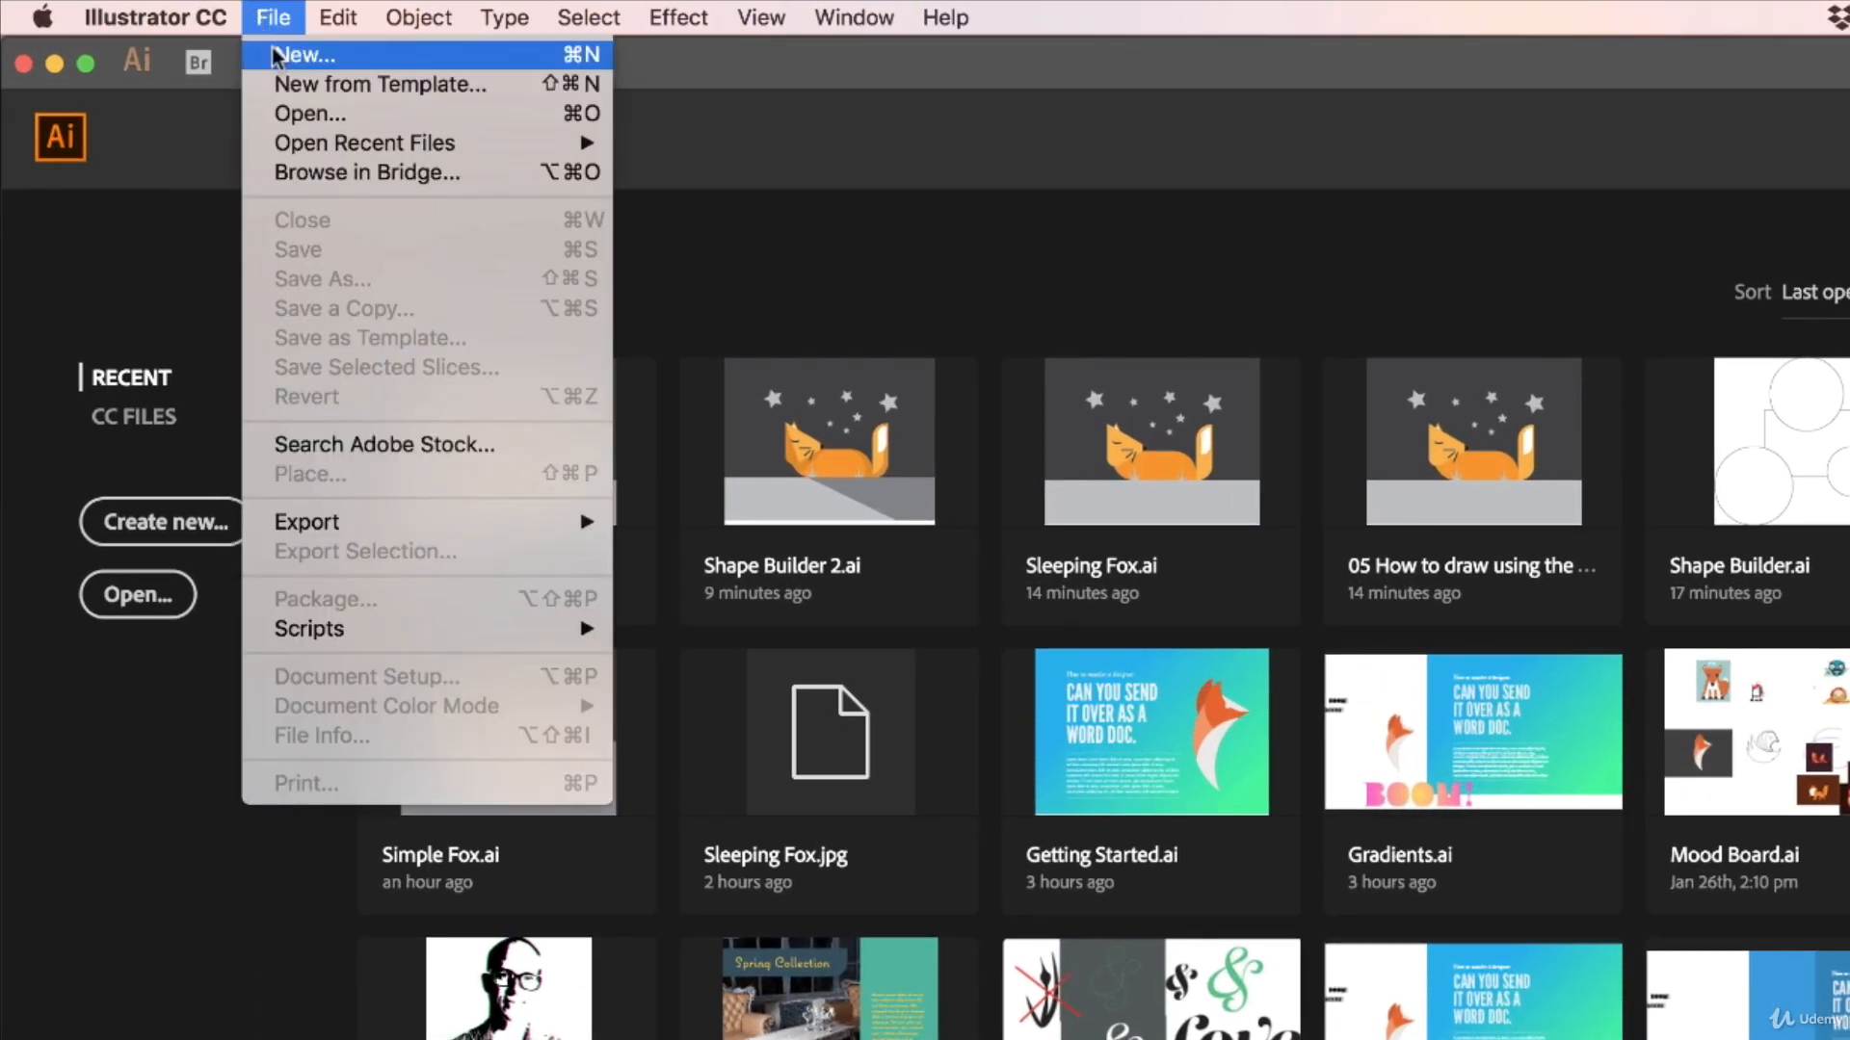
left_click(308, 112)
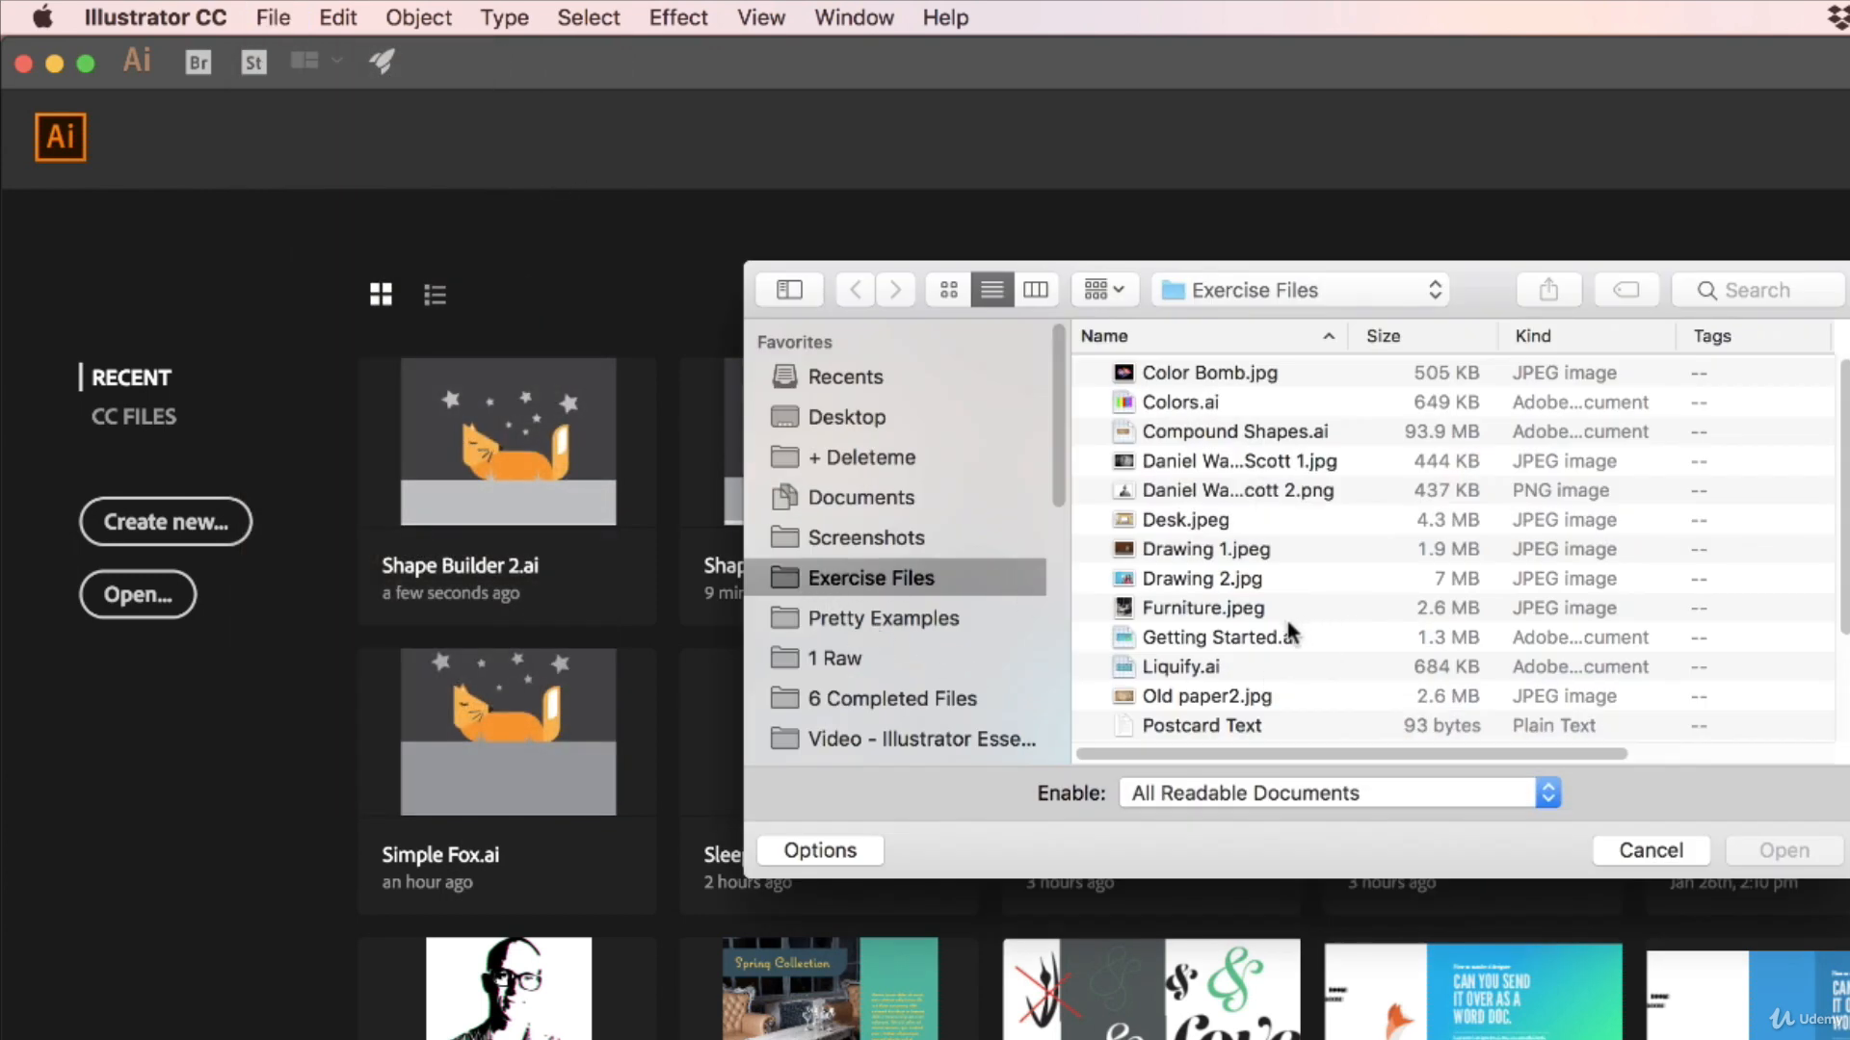
scroll(1177, 655, "down", 4)
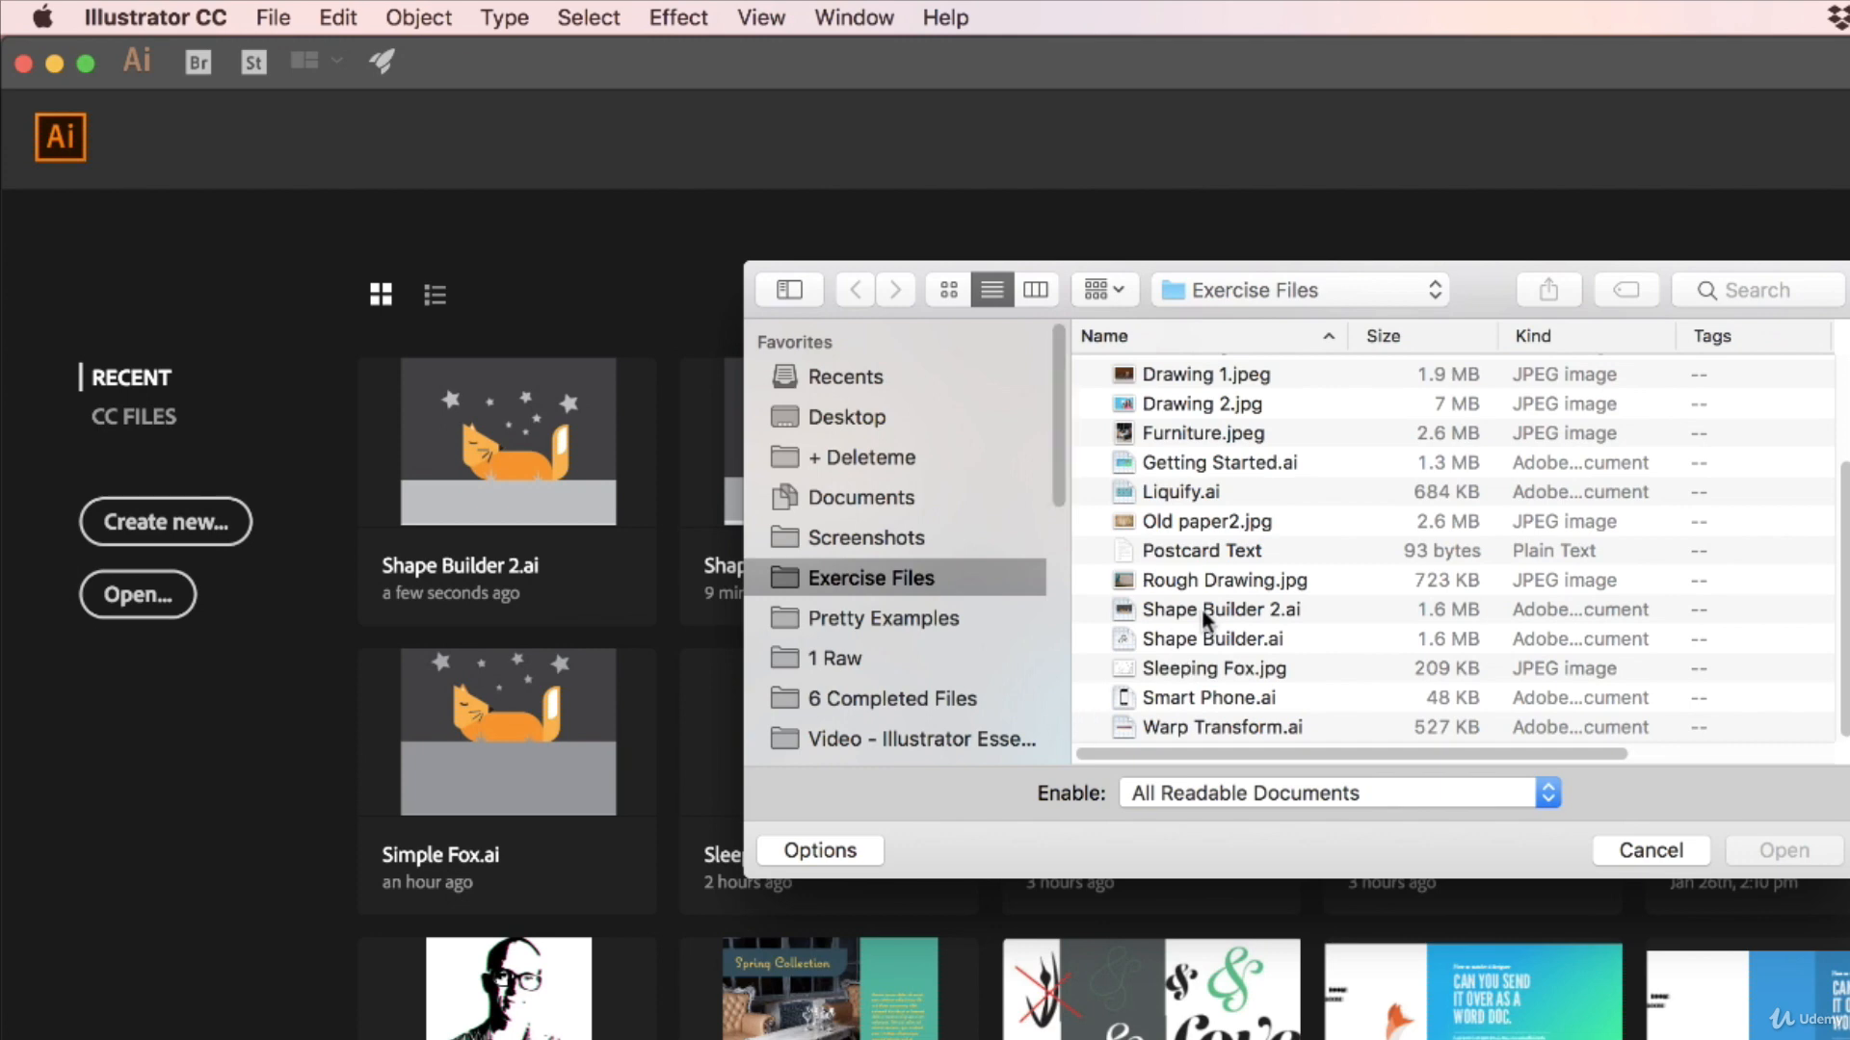
left_click(1198, 618)
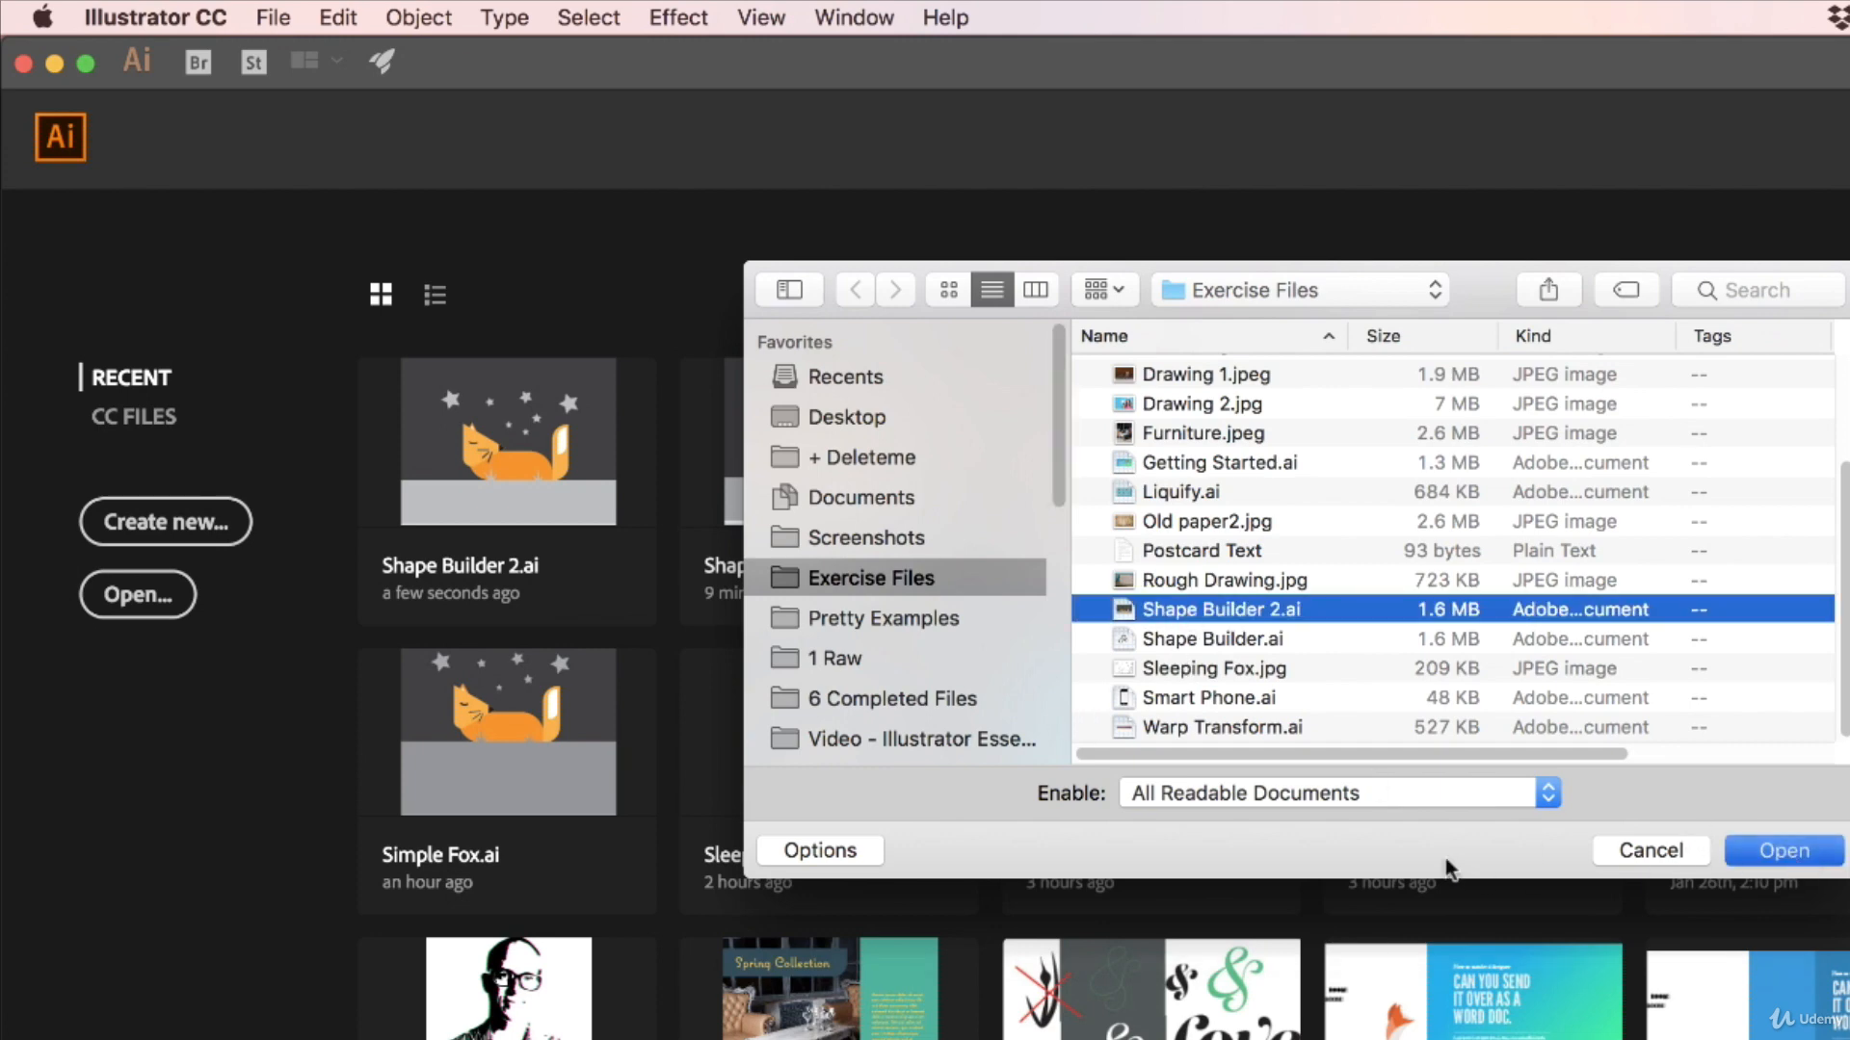
key("Return")
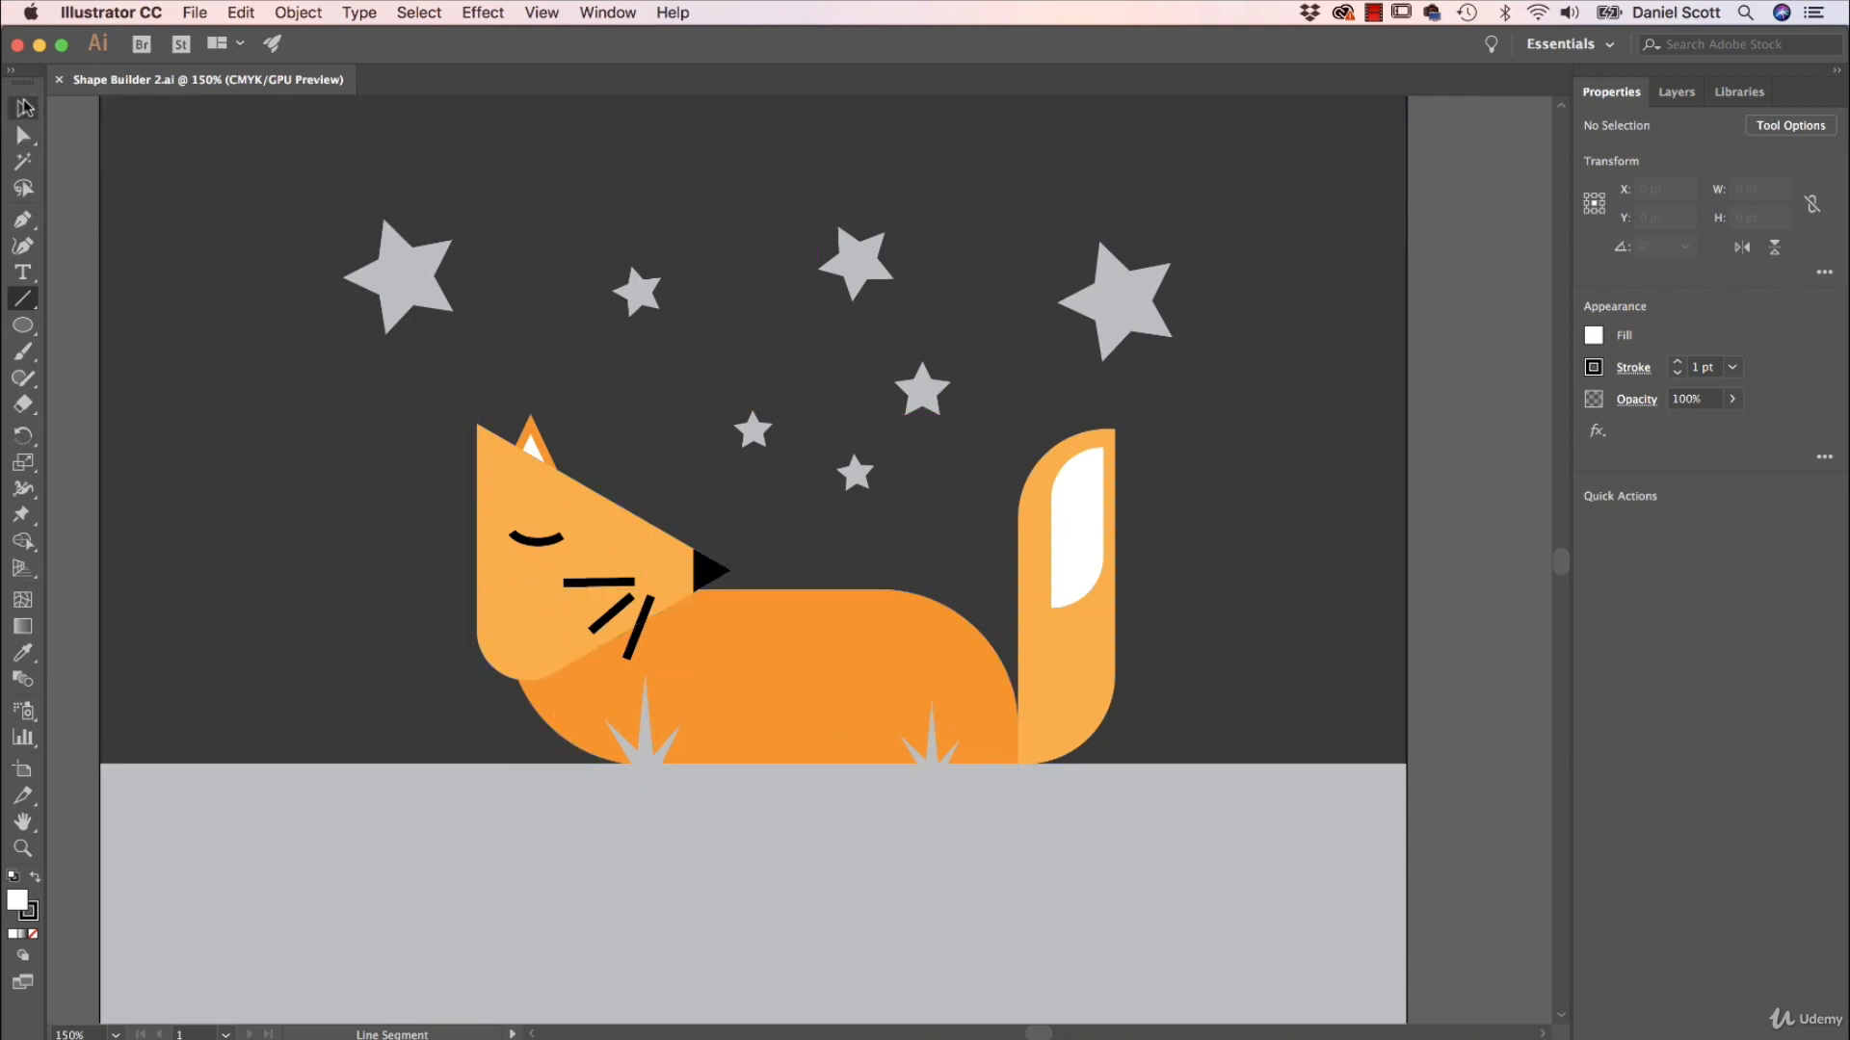
Move the dark background rectangle off the artboard to the right and hide the template layer.
left_click(25, 111)
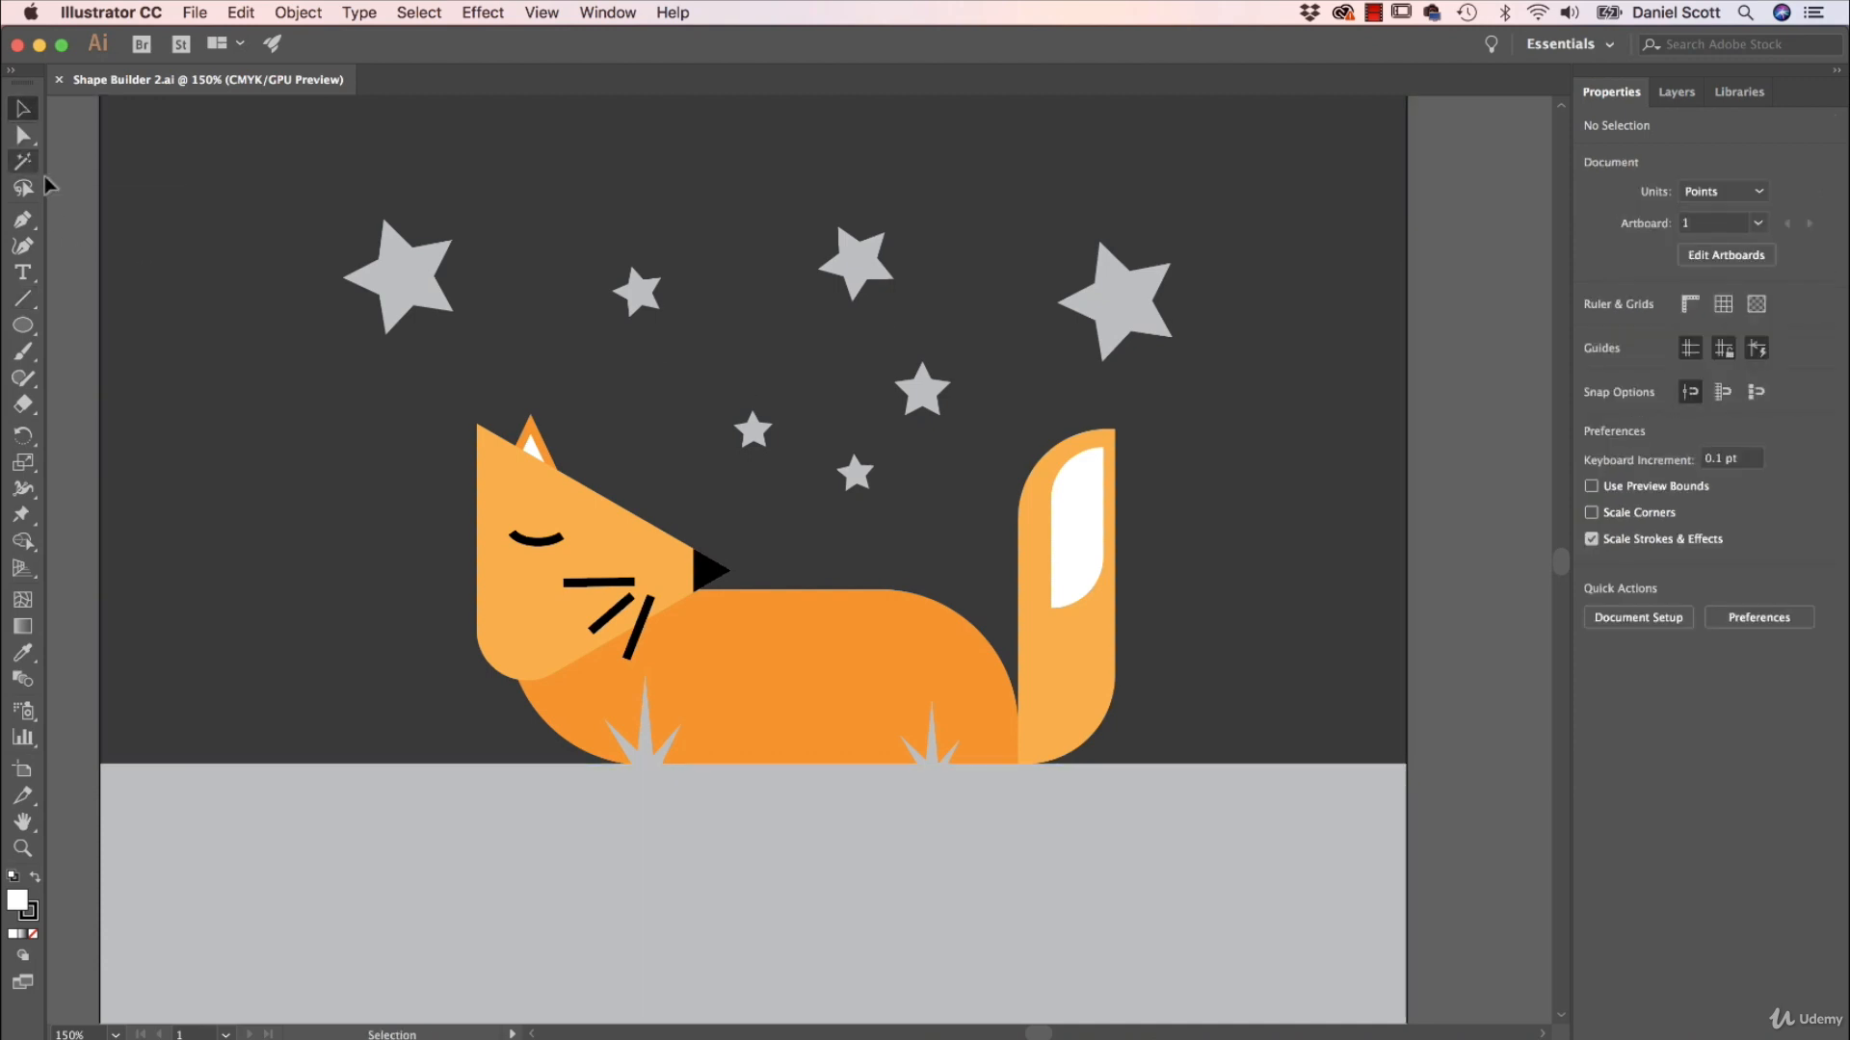
left_click(243, 462)
left_click_drag(215, 500, 1516, 483)
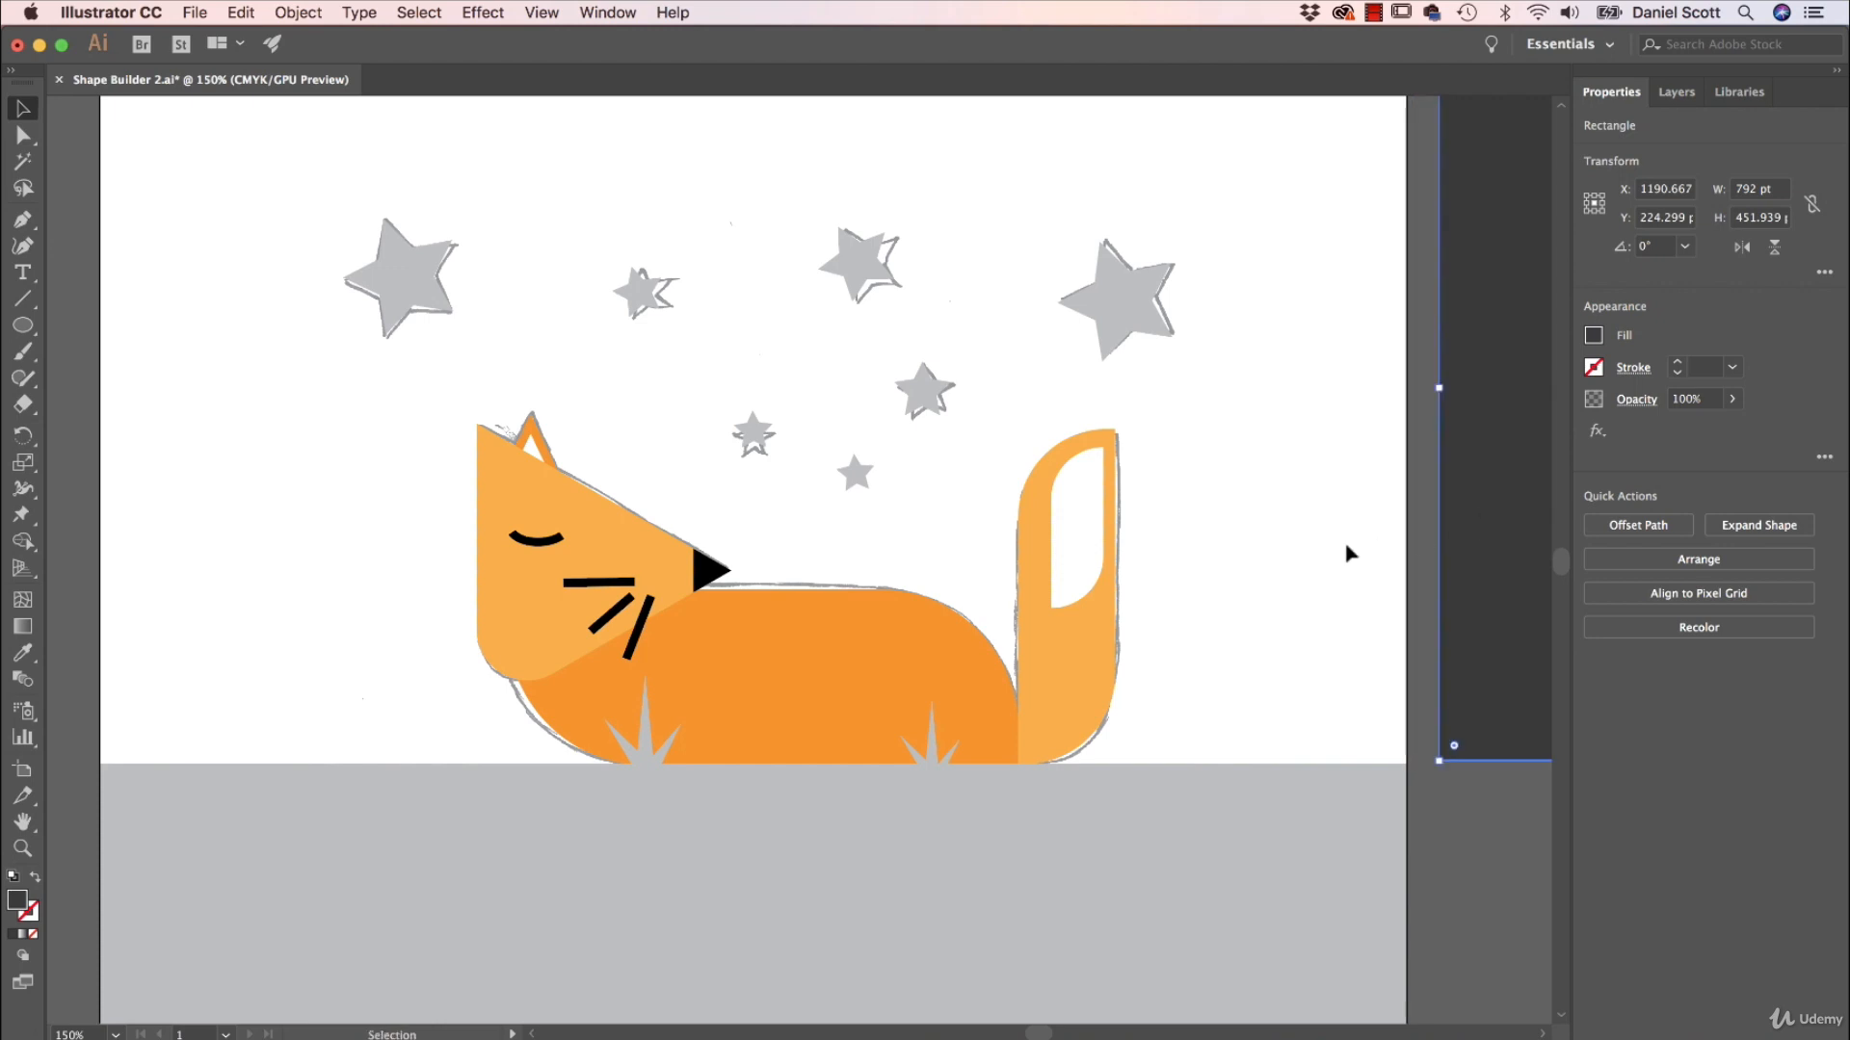
left_click(1679, 94)
left_click(1589, 149)
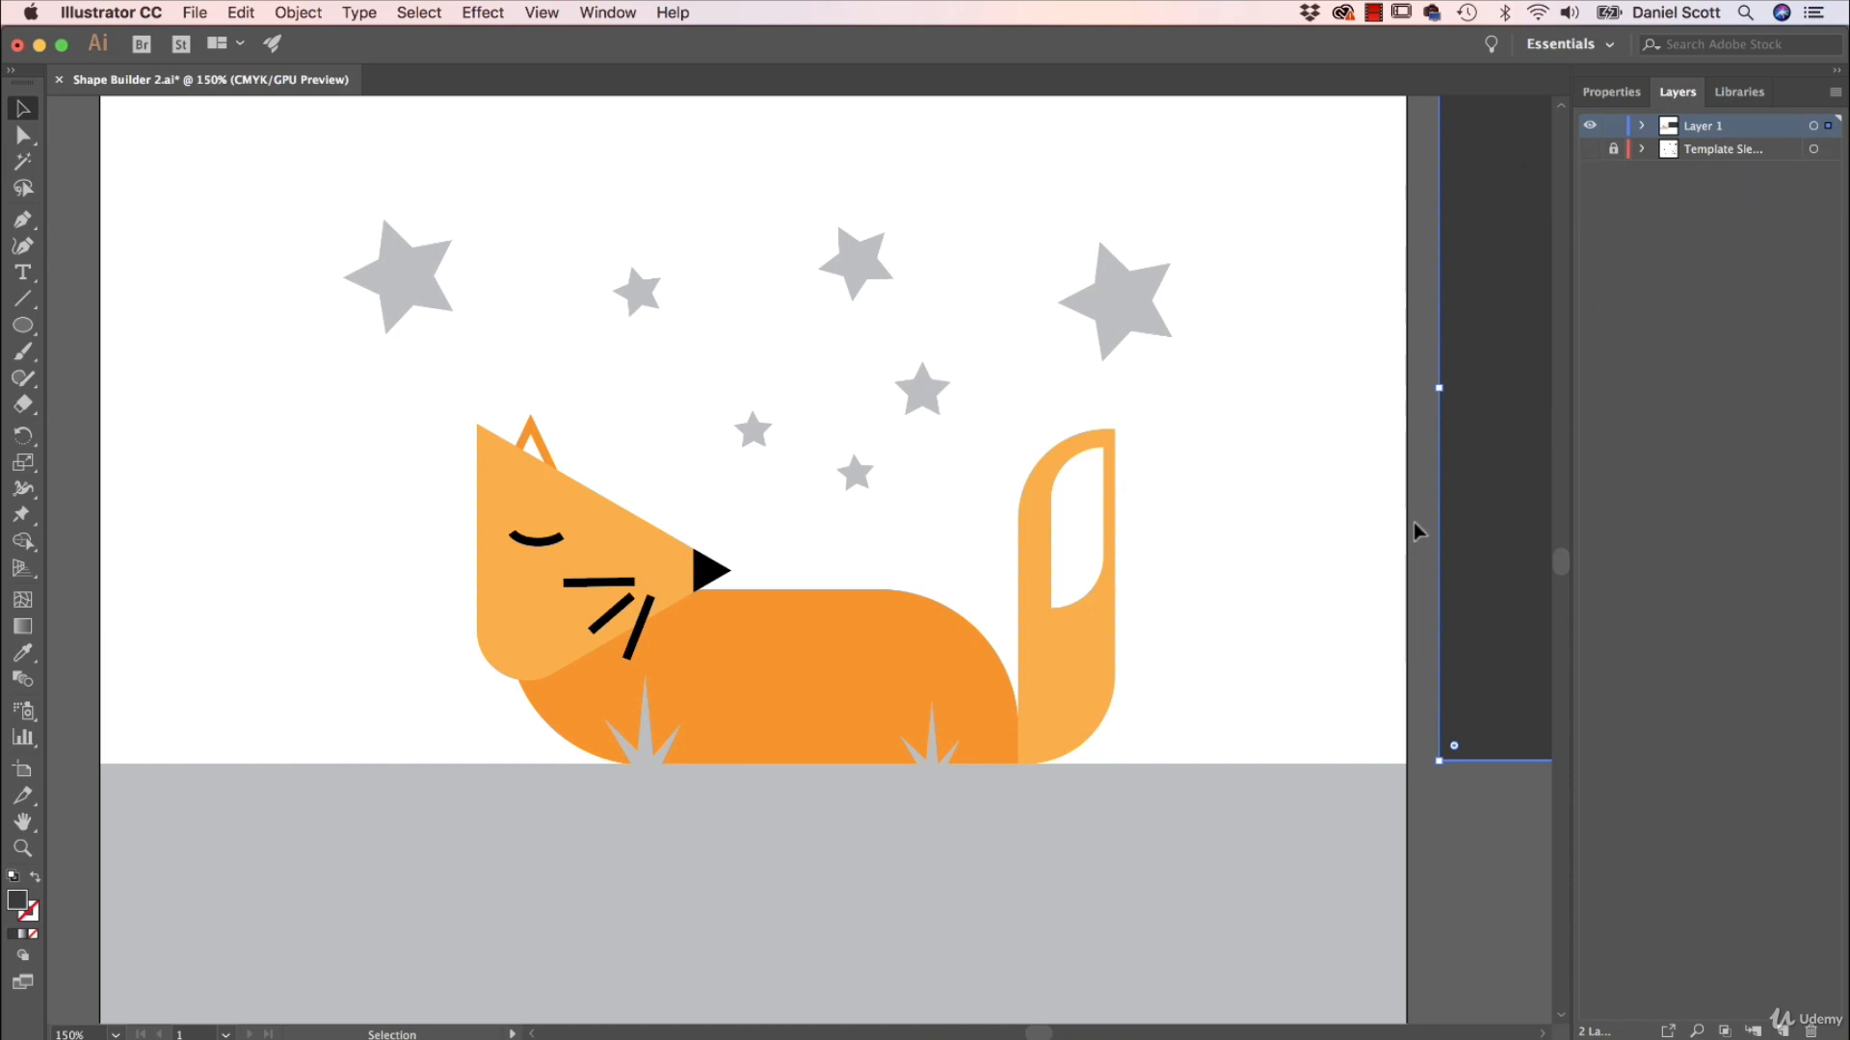
left_click(1397, 595)
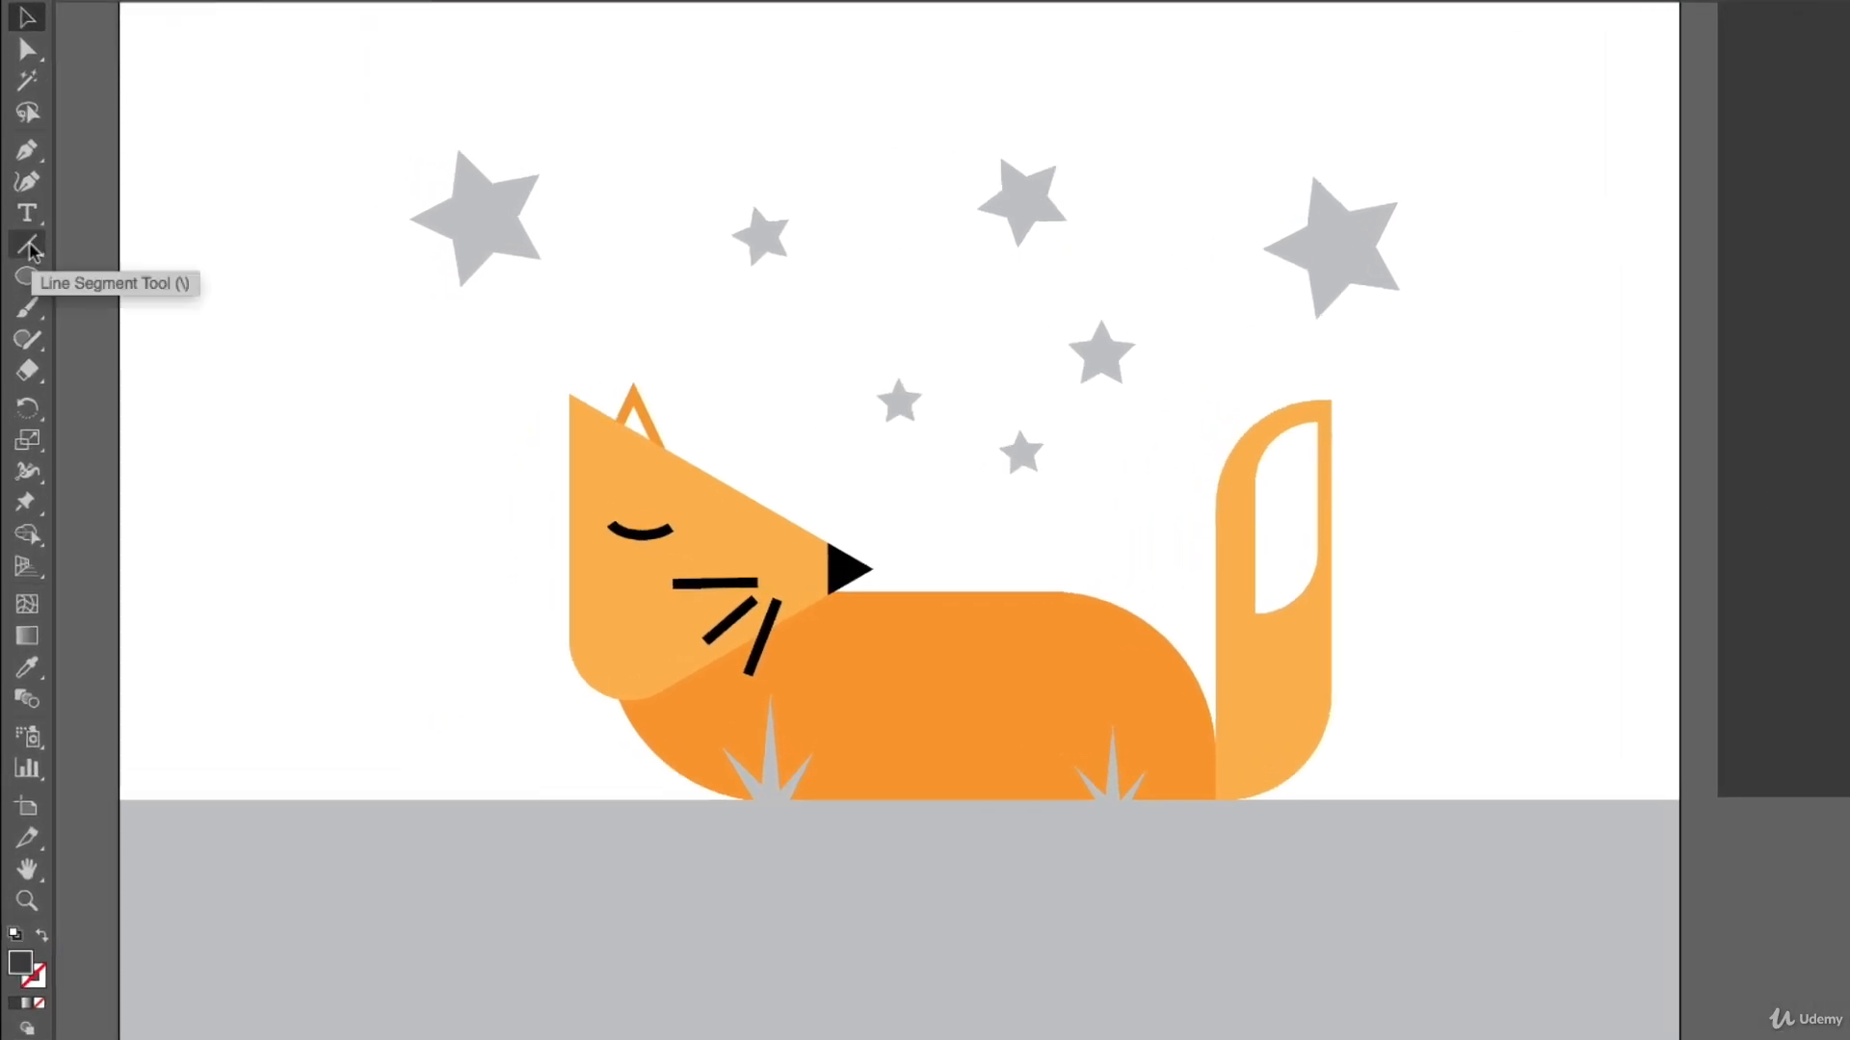
Draw a straight line from the top corner of the fox's head to below its chin, and select it together with the head.
left_click(23, 298)
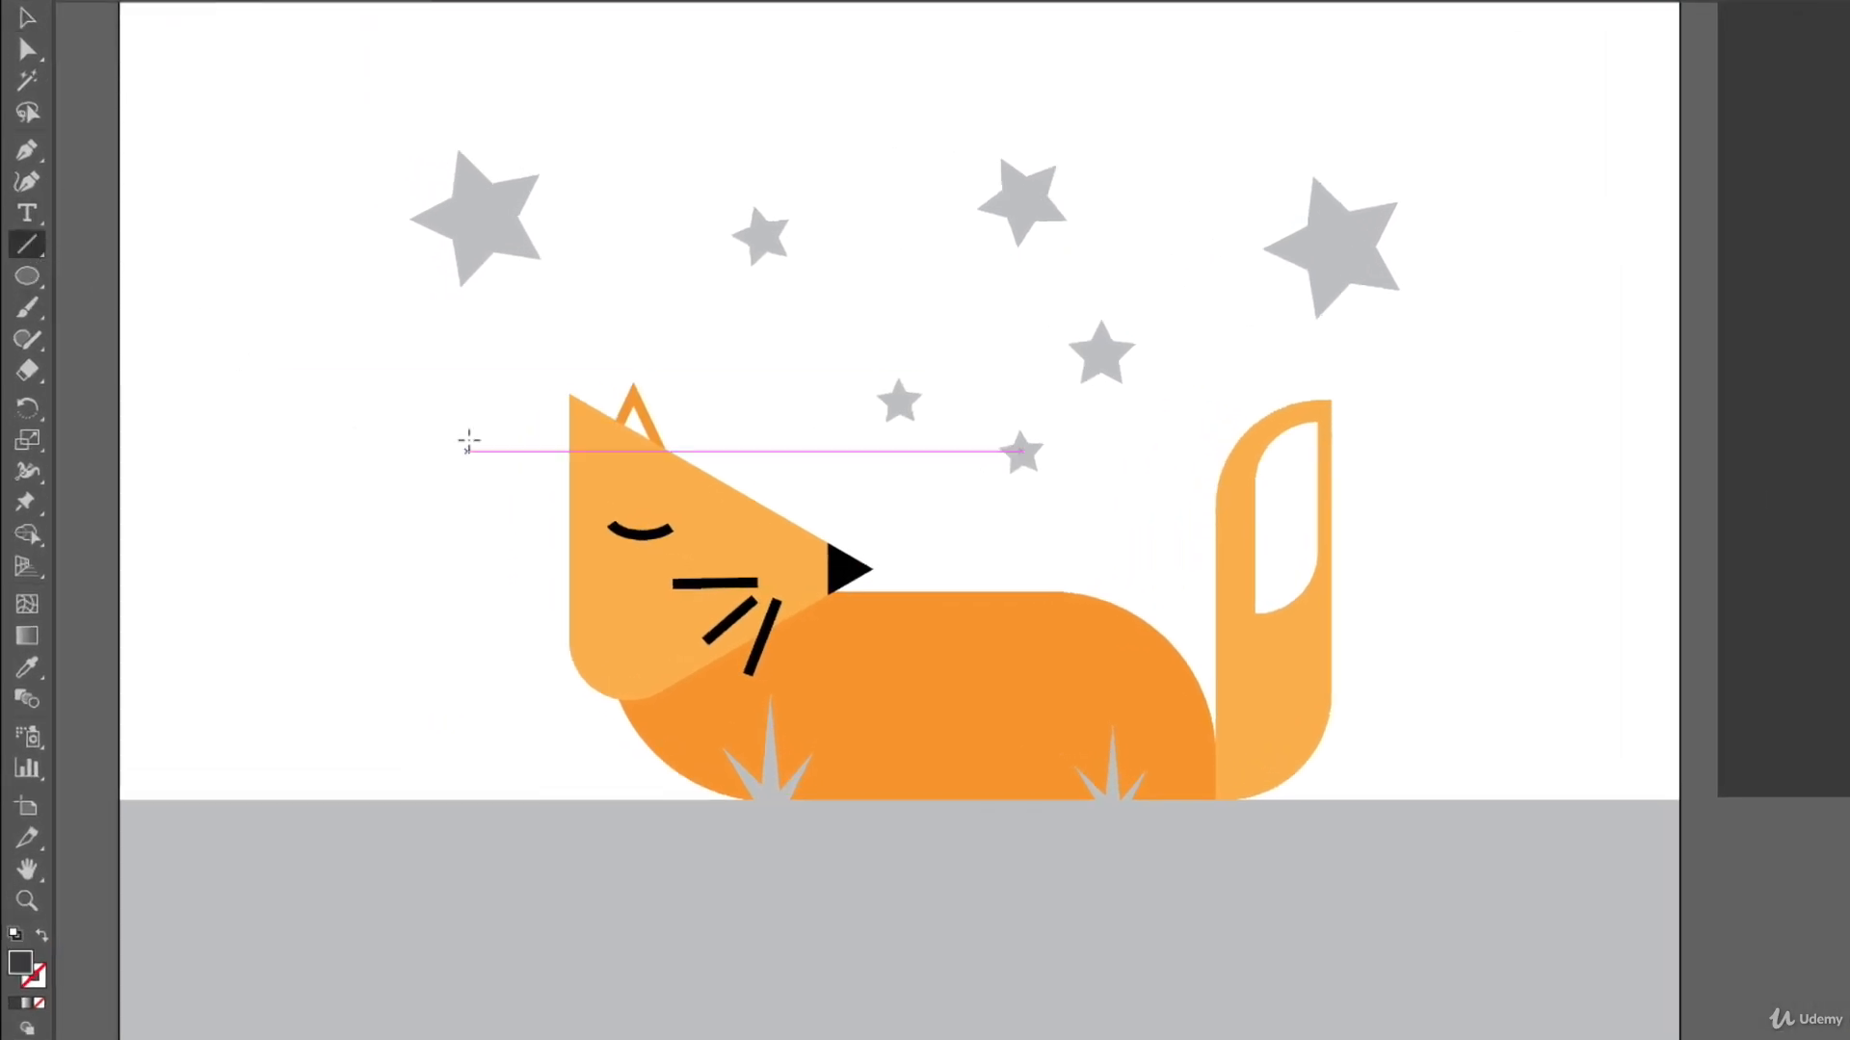
left_click_drag(570, 392, 695, 743)
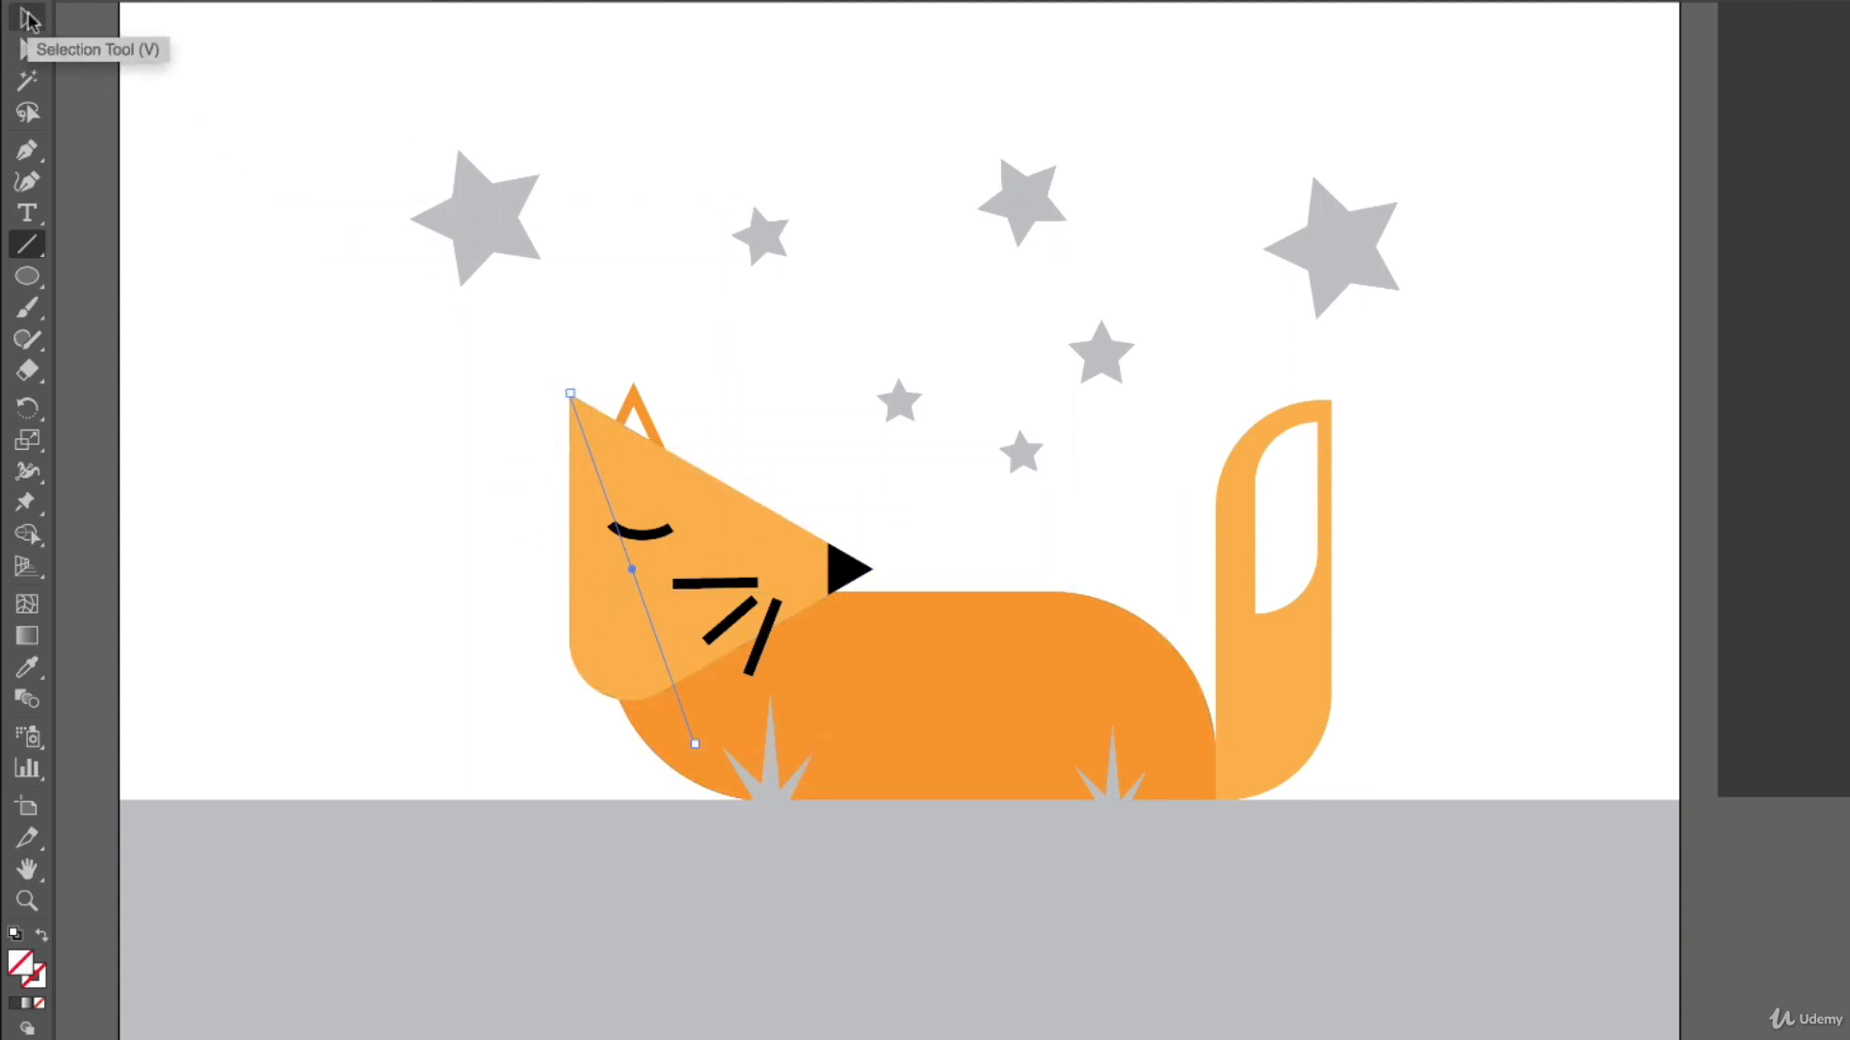
left_click(27, 17)
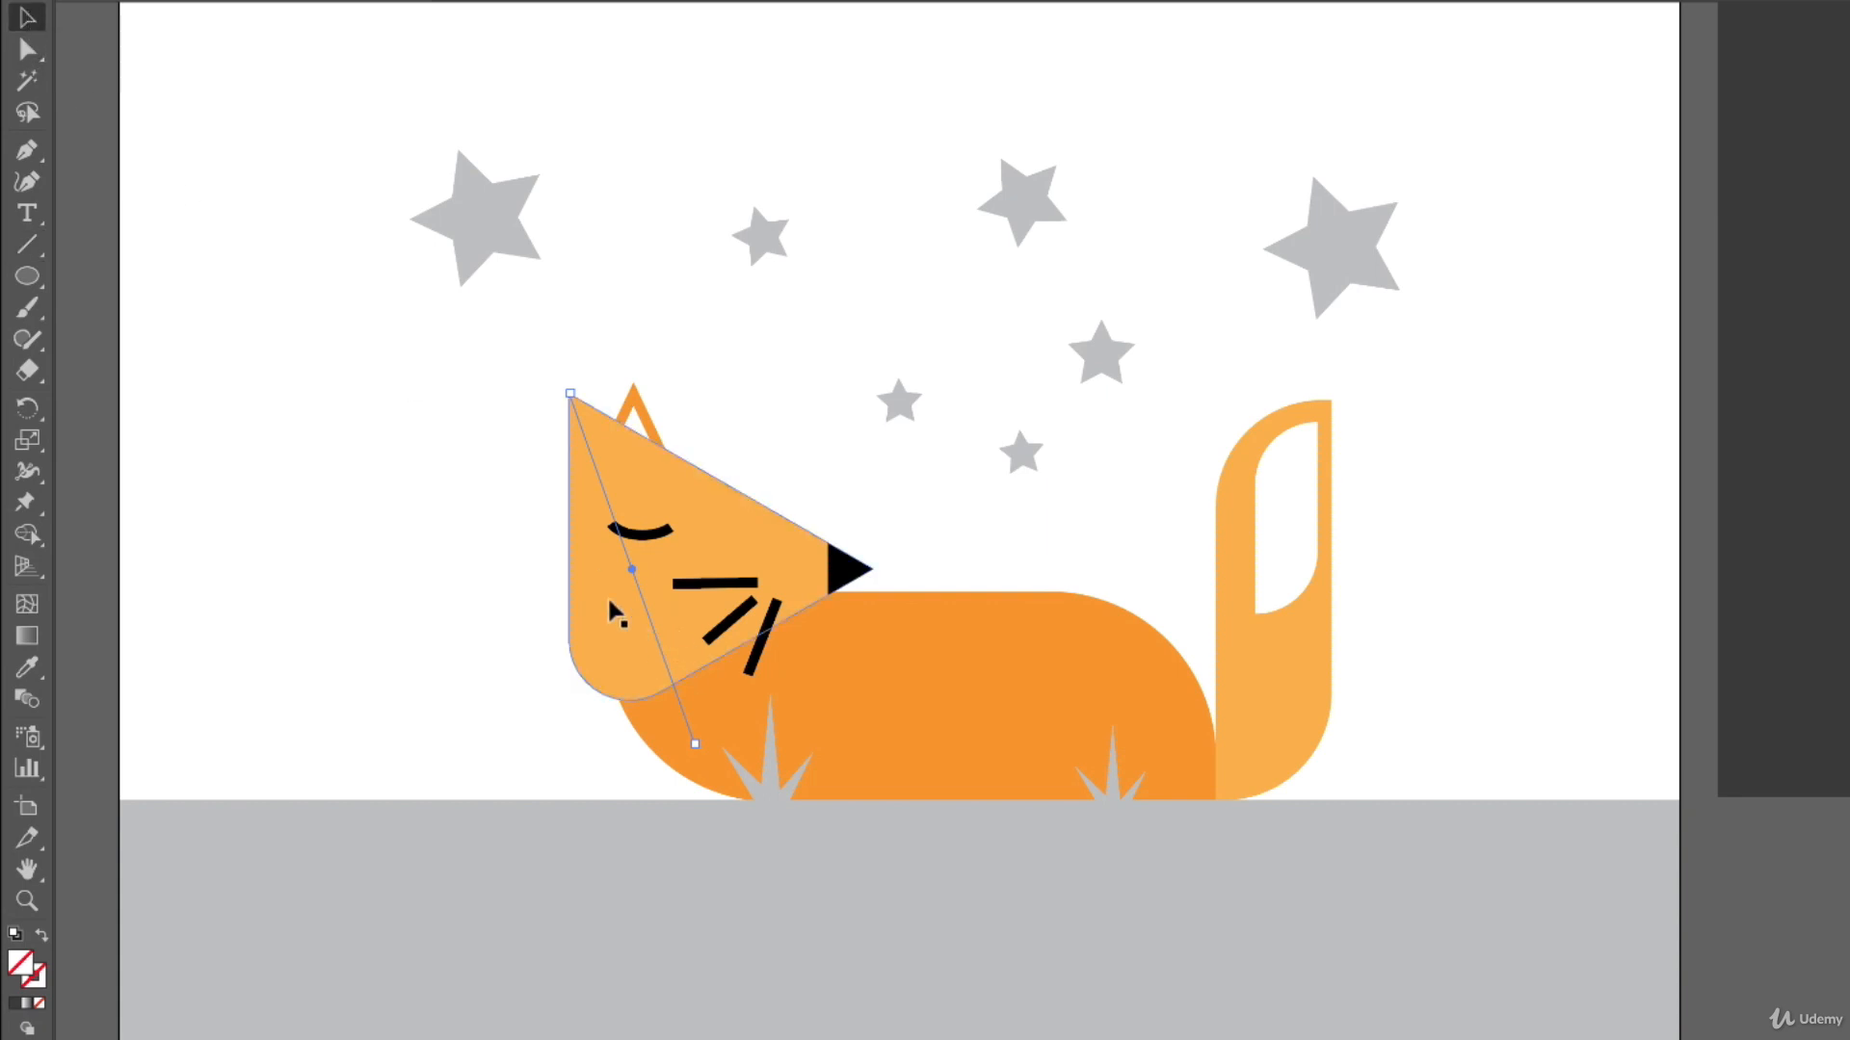
left_click(595, 663, "shift")
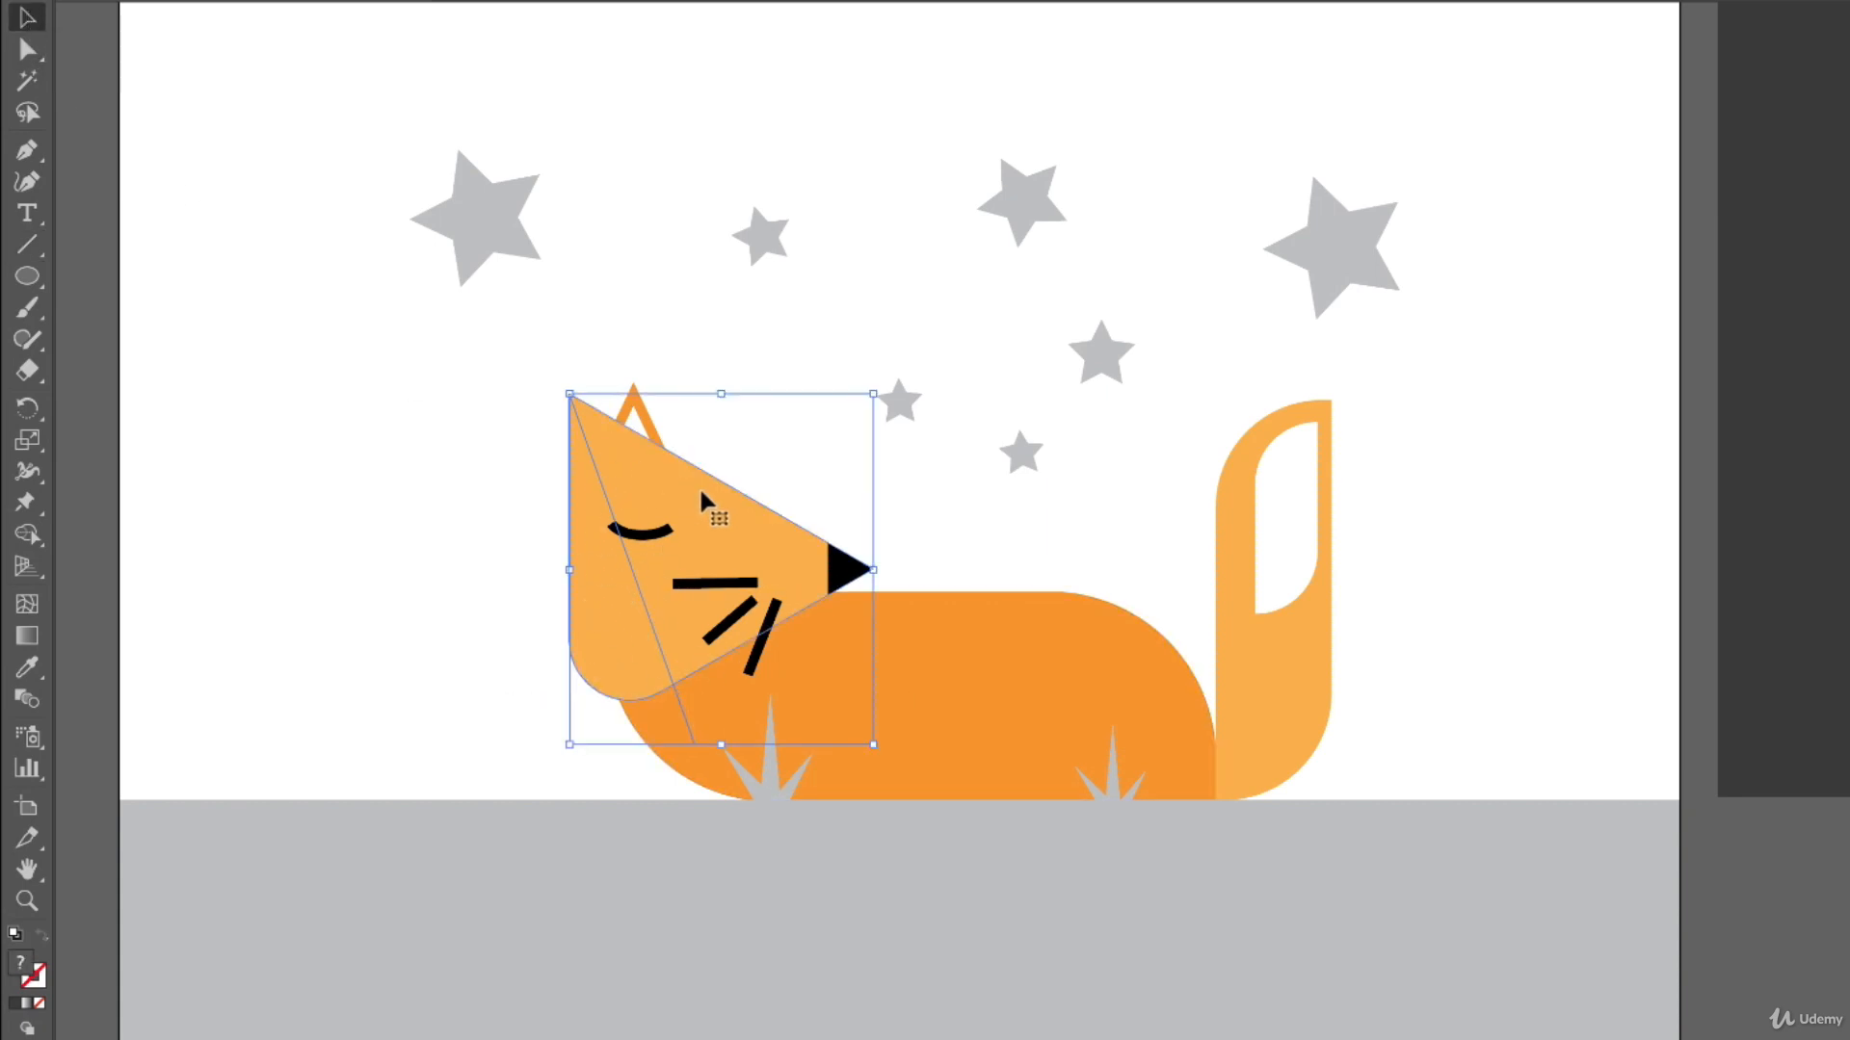
left_click_drag(624, 624, 141, 490)
key("ctrl+z")
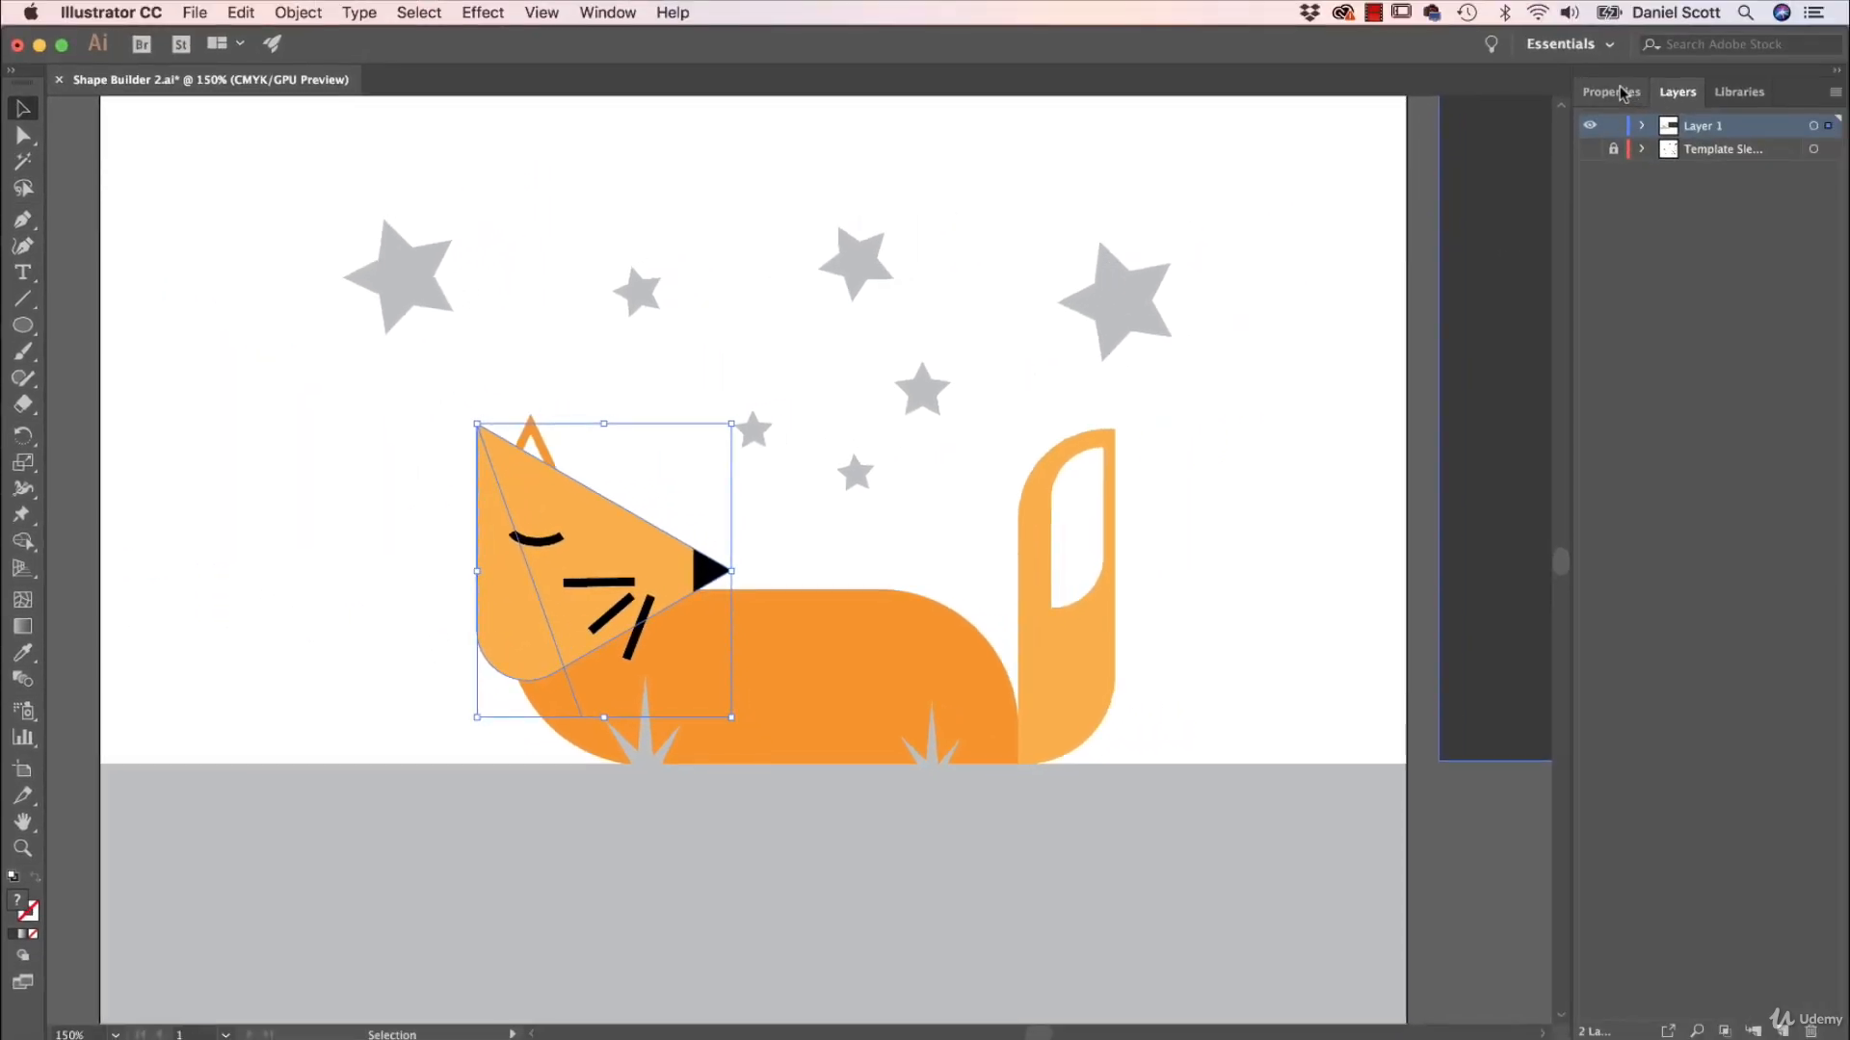
left_click(1807, 37)
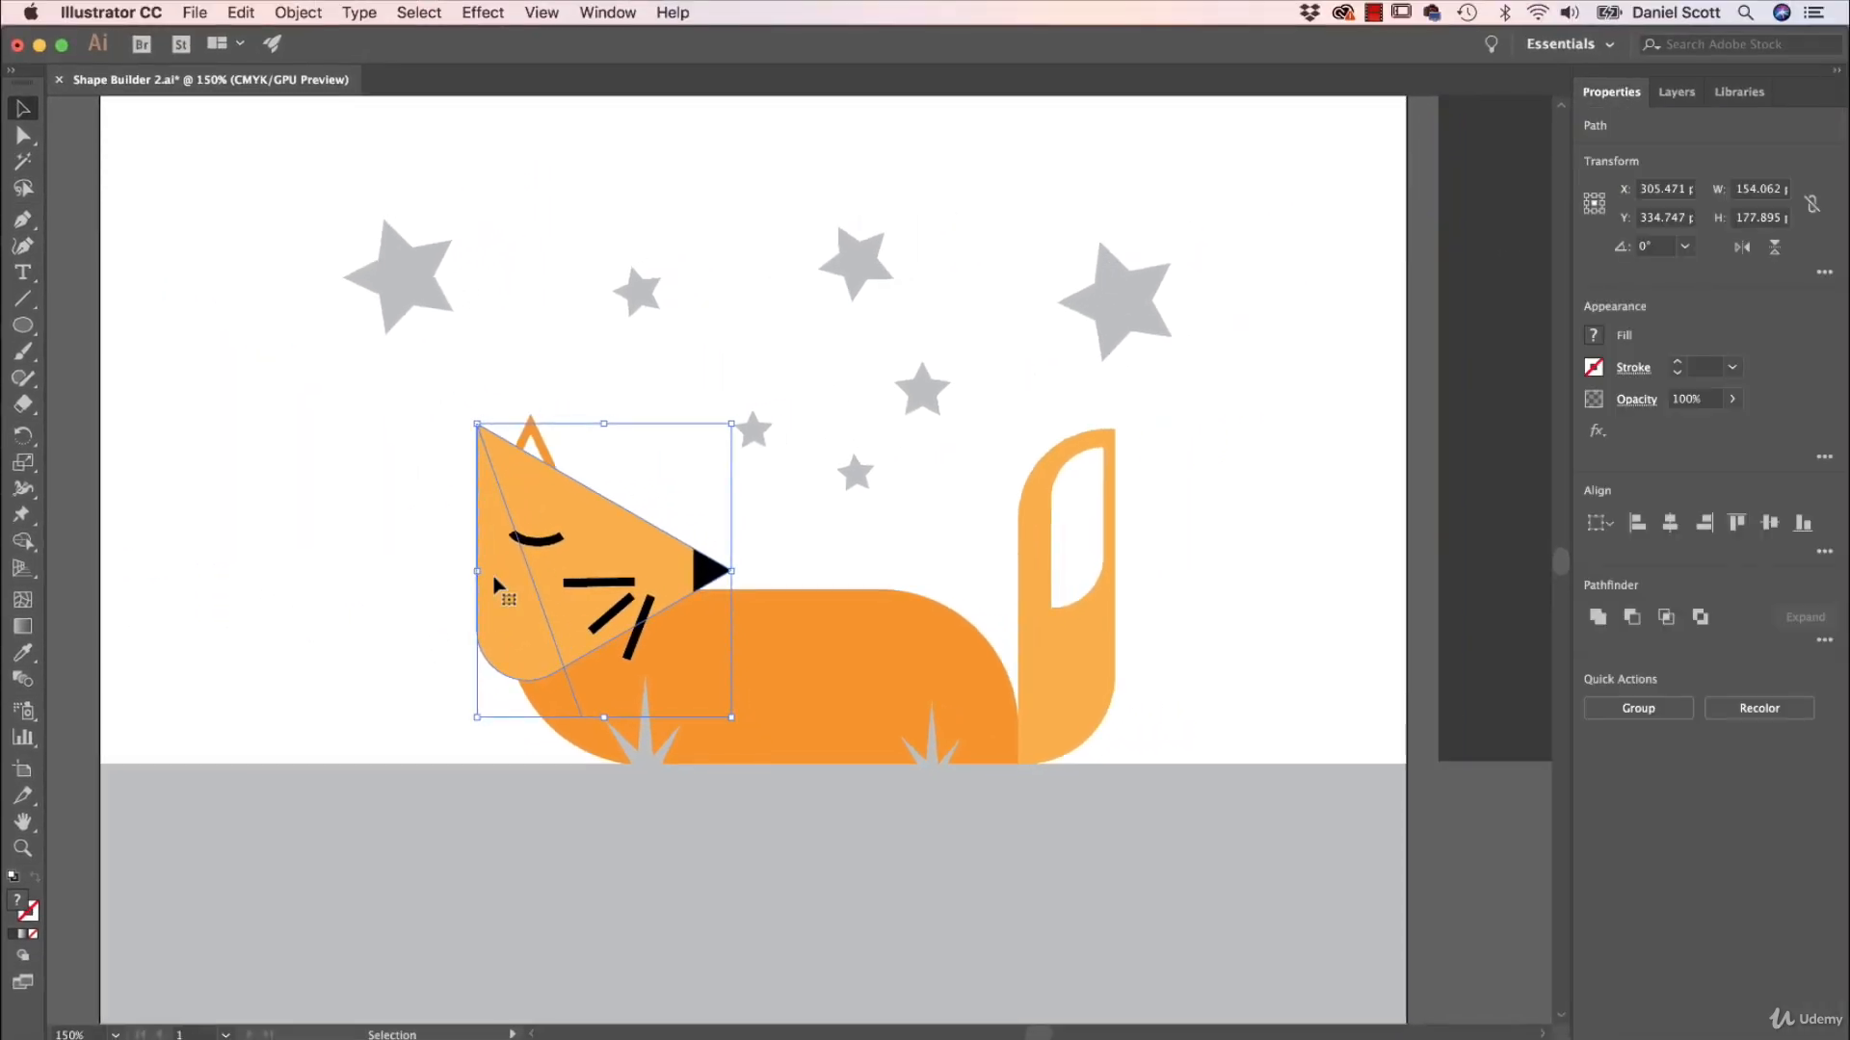
Switch to the Shape Builder tool and set its fill to the orange swatch darkened with 10% black (K).
left_click(24, 545)
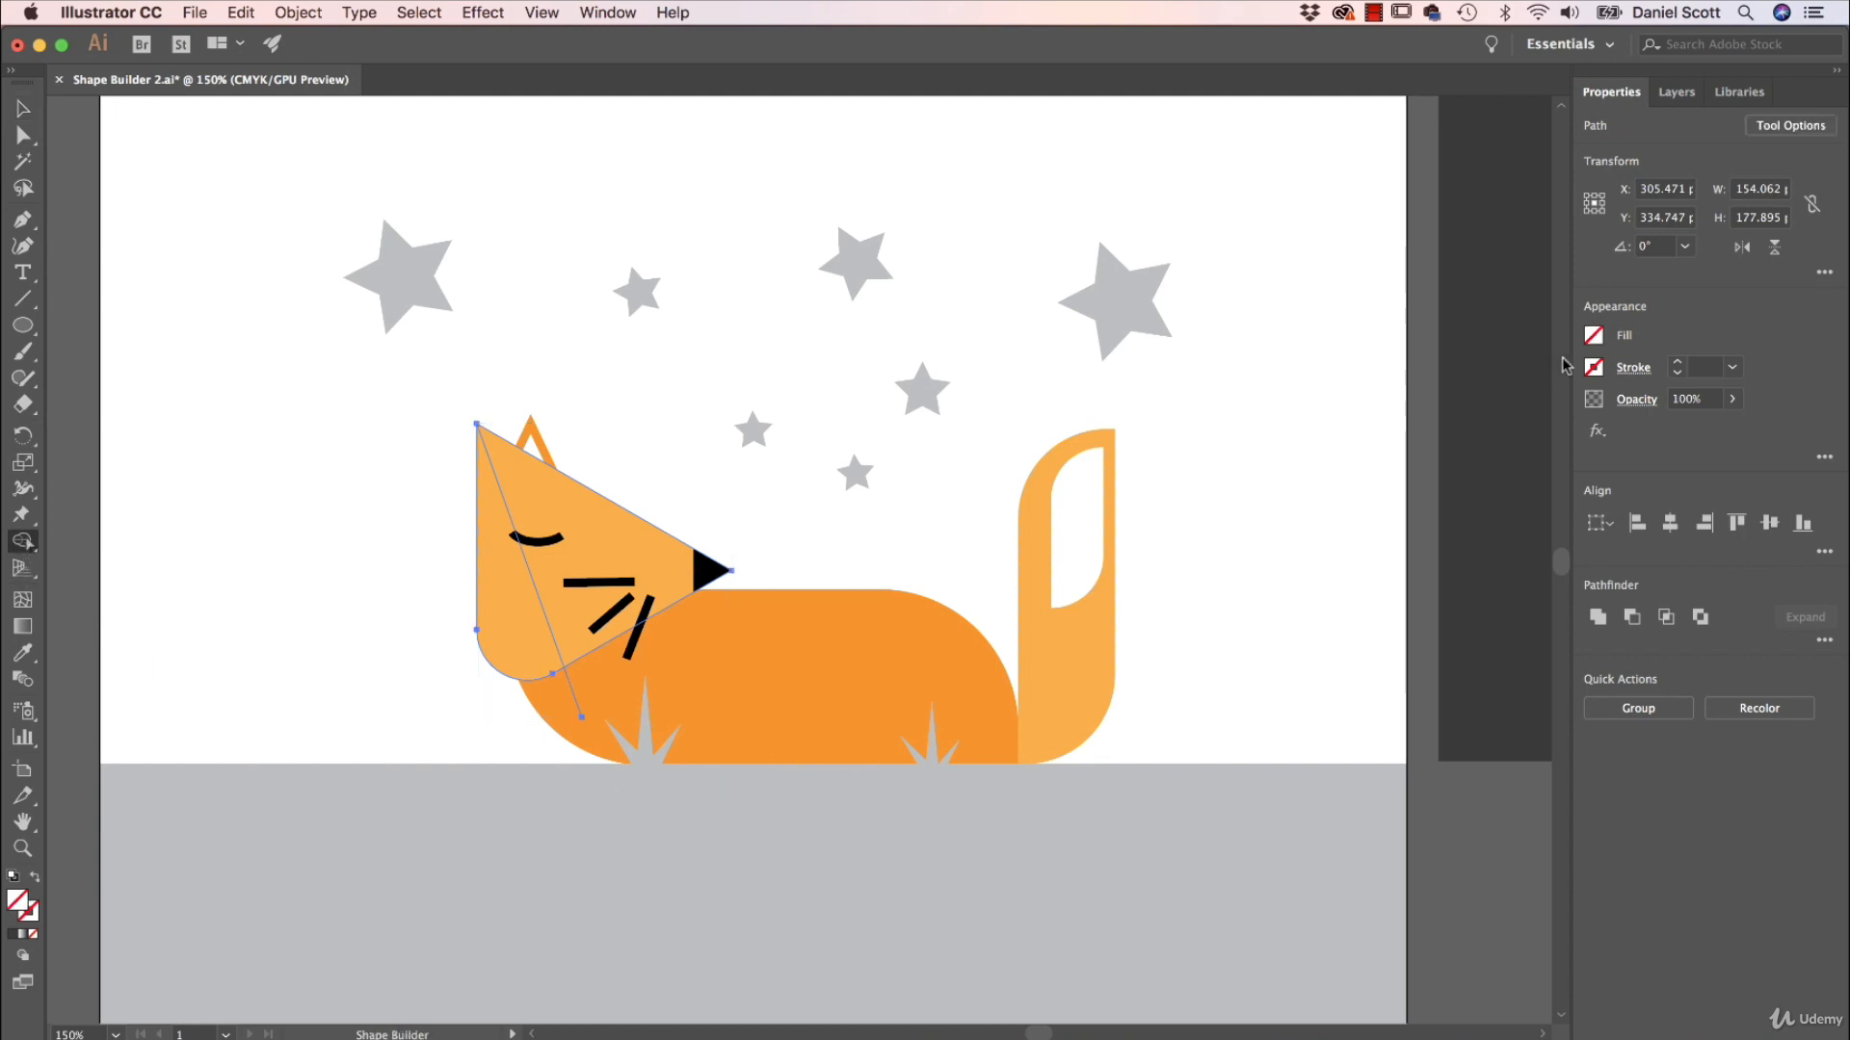
left_click(1593, 336)
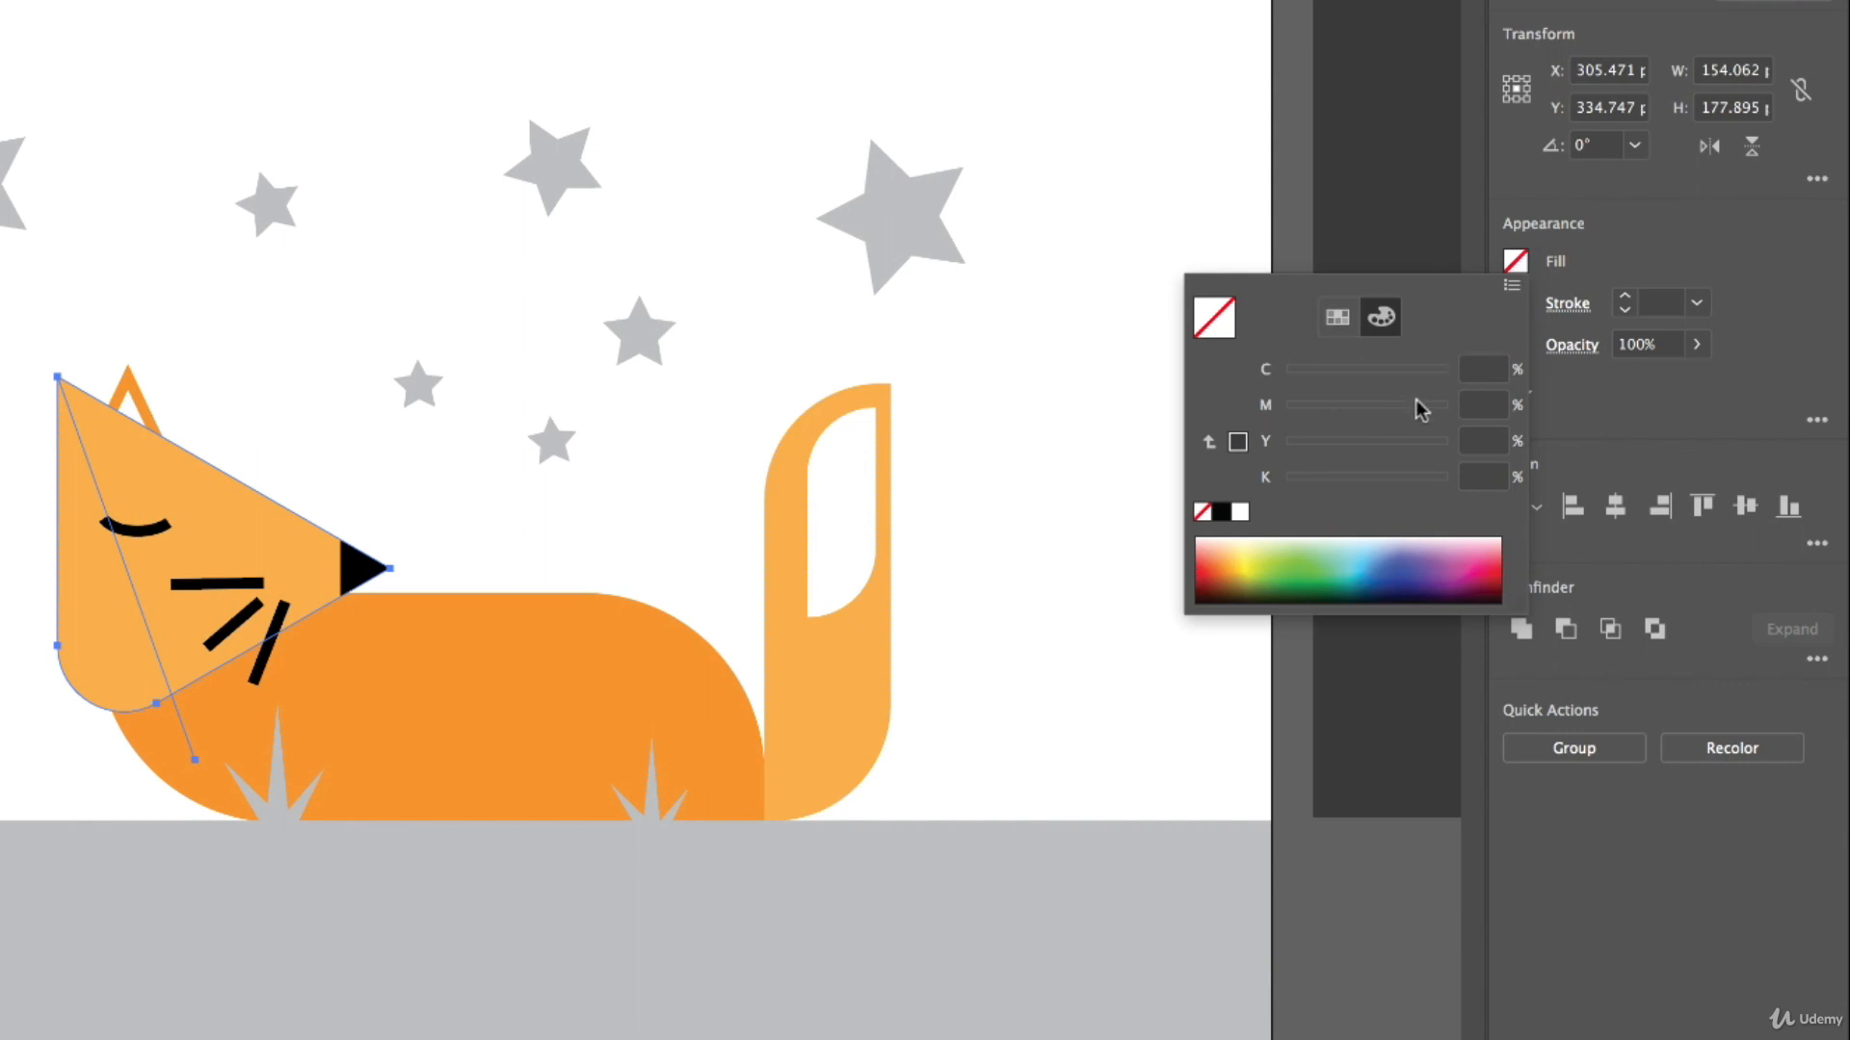
left_click(1340, 321)
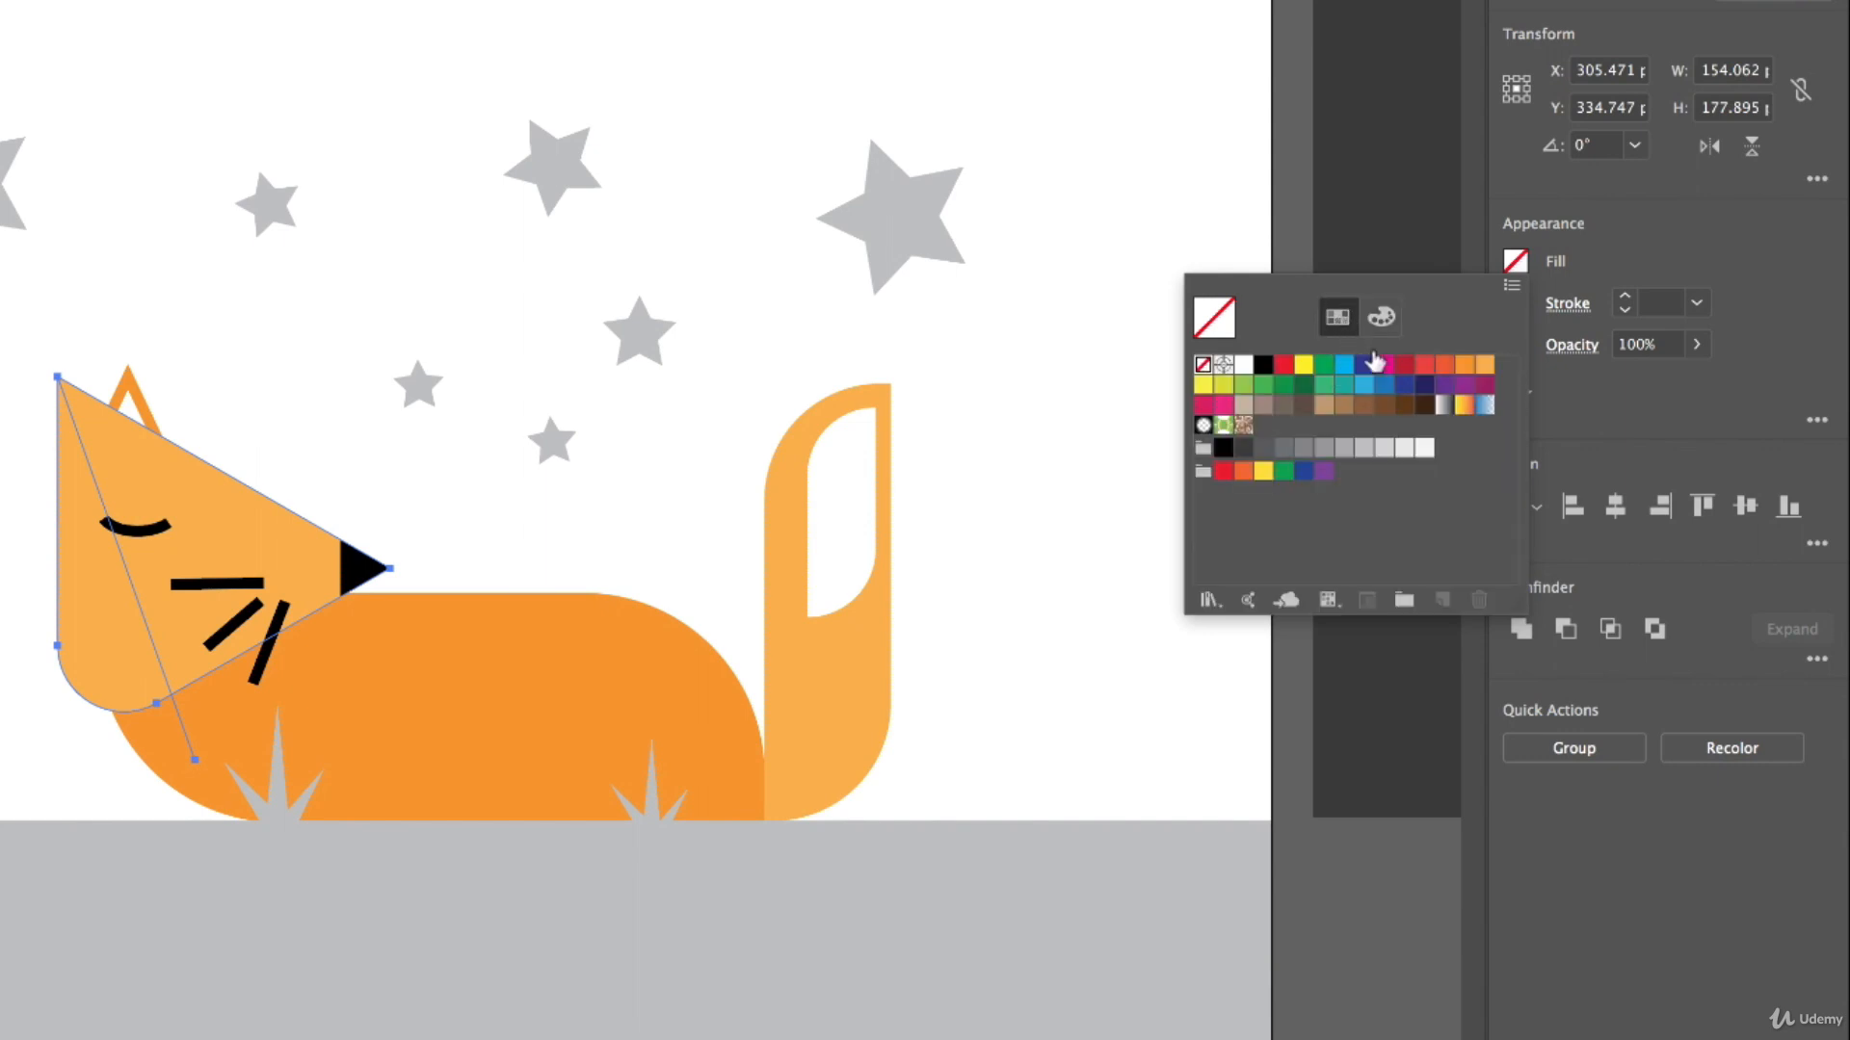
left_click(1463, 364)
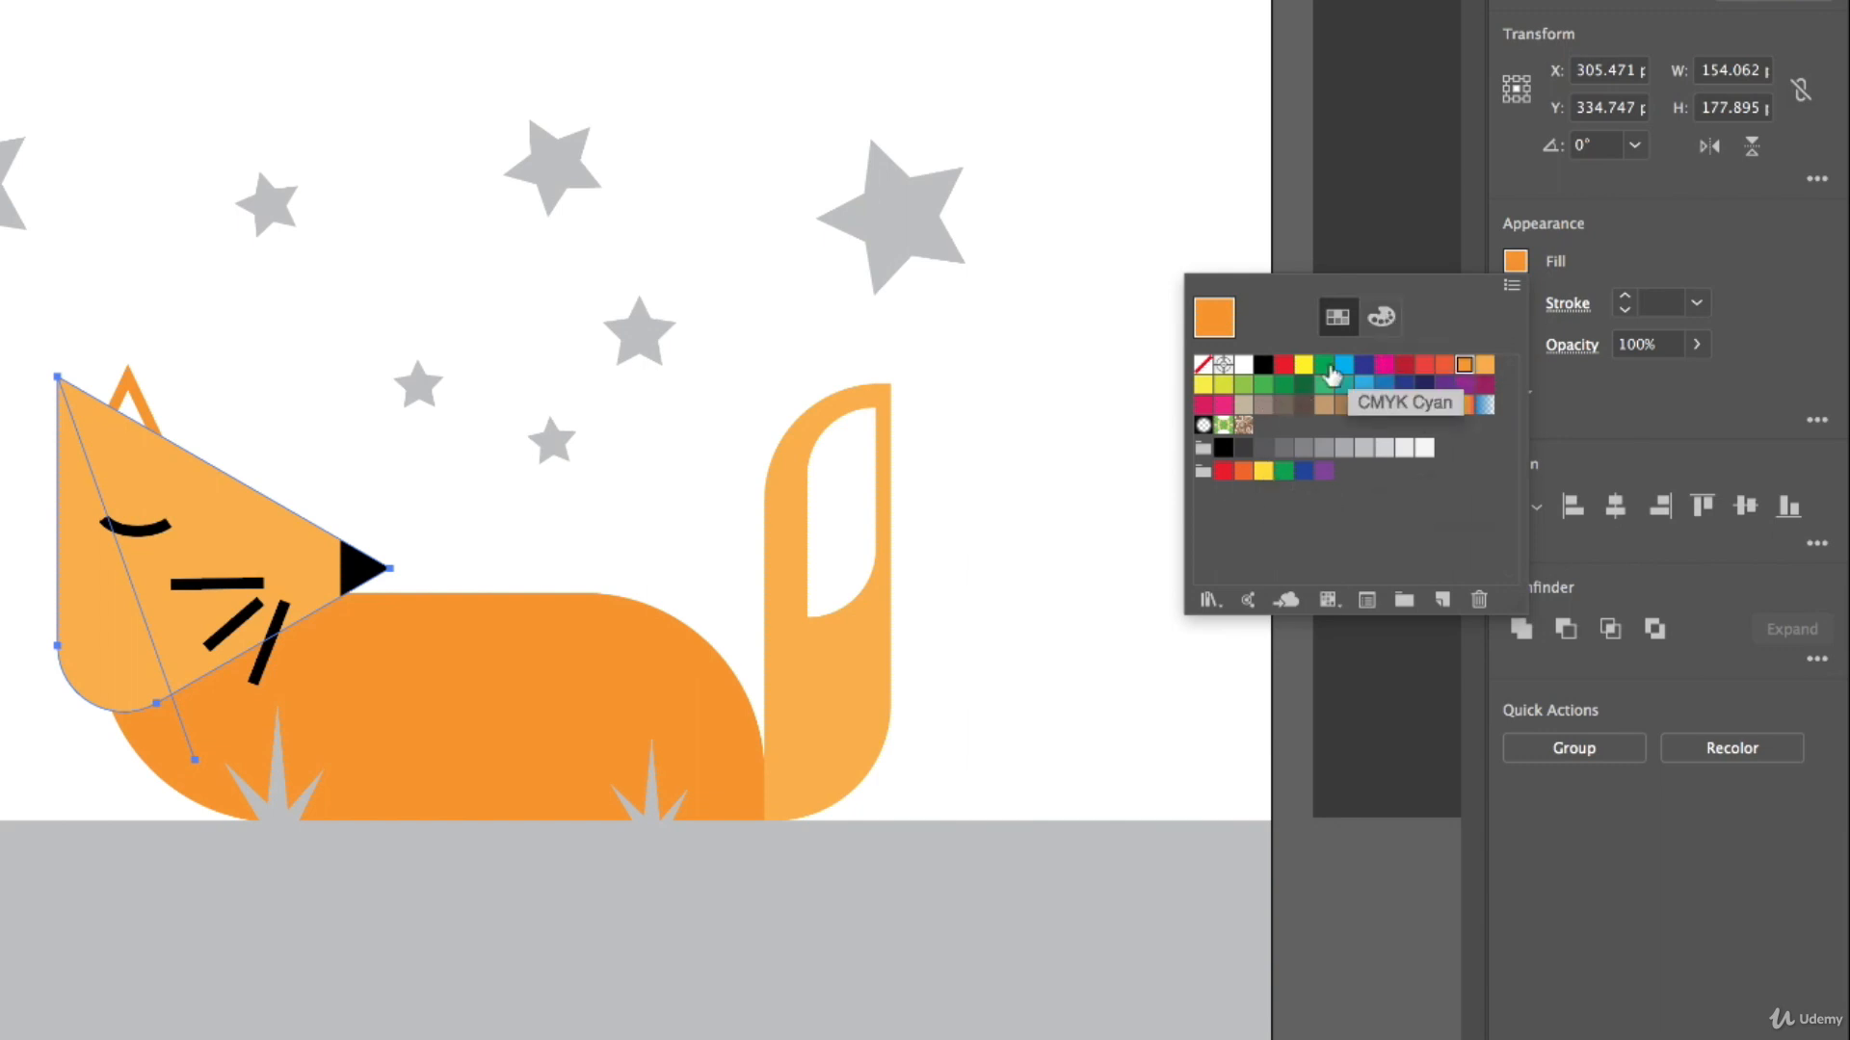
left_click(1381, 326)
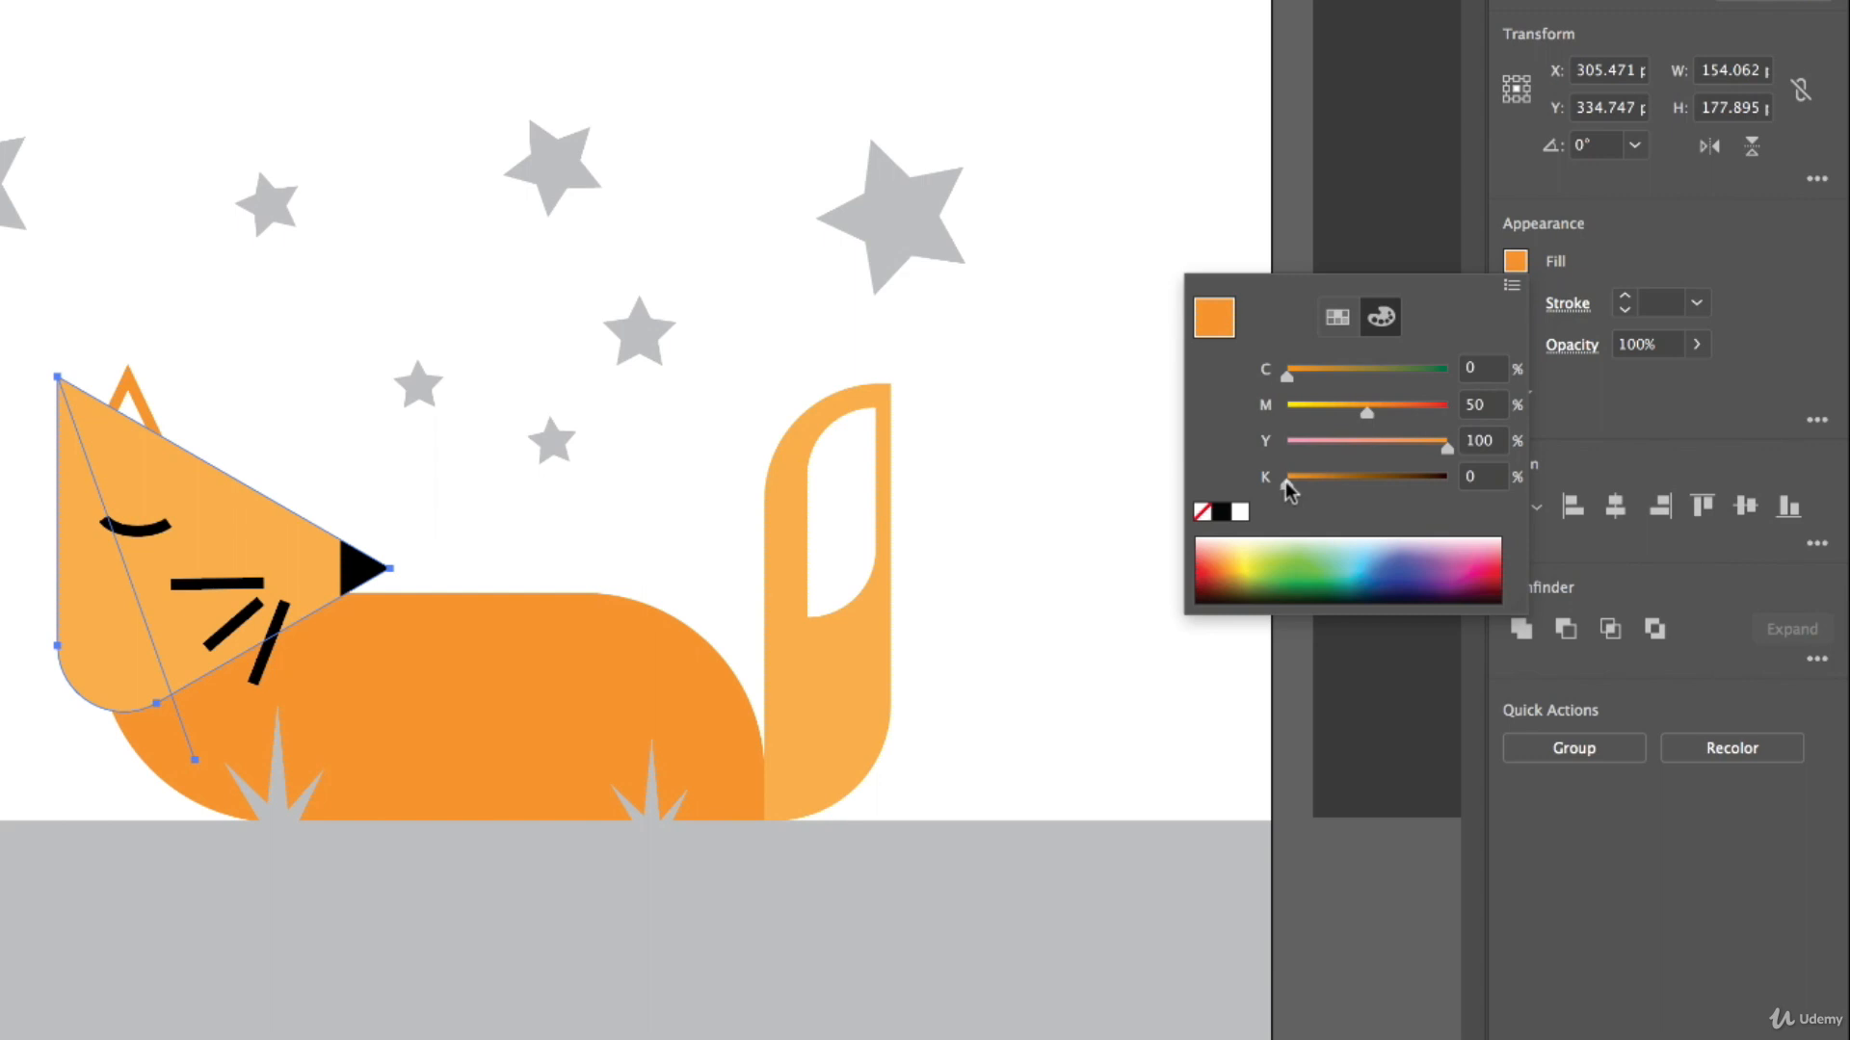
left_click_drag(1287, 482, 1336, 485)
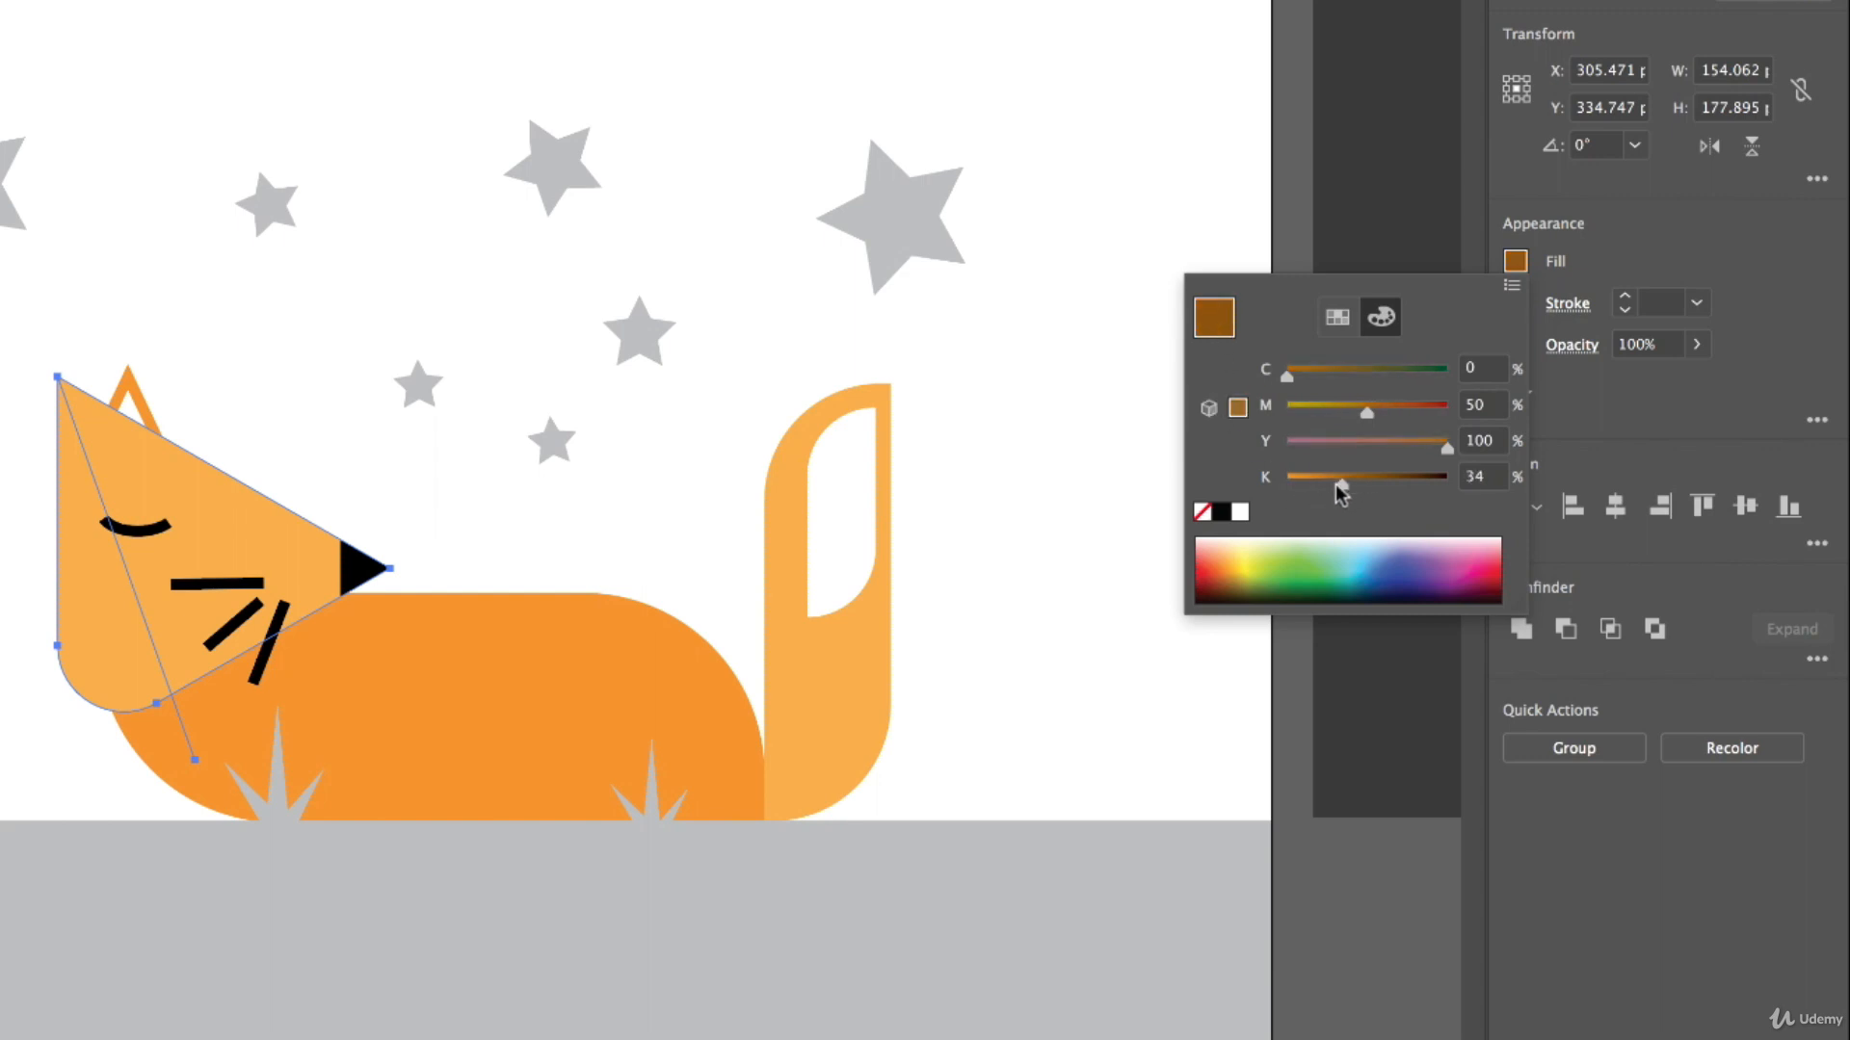
left_click(1475, 477)
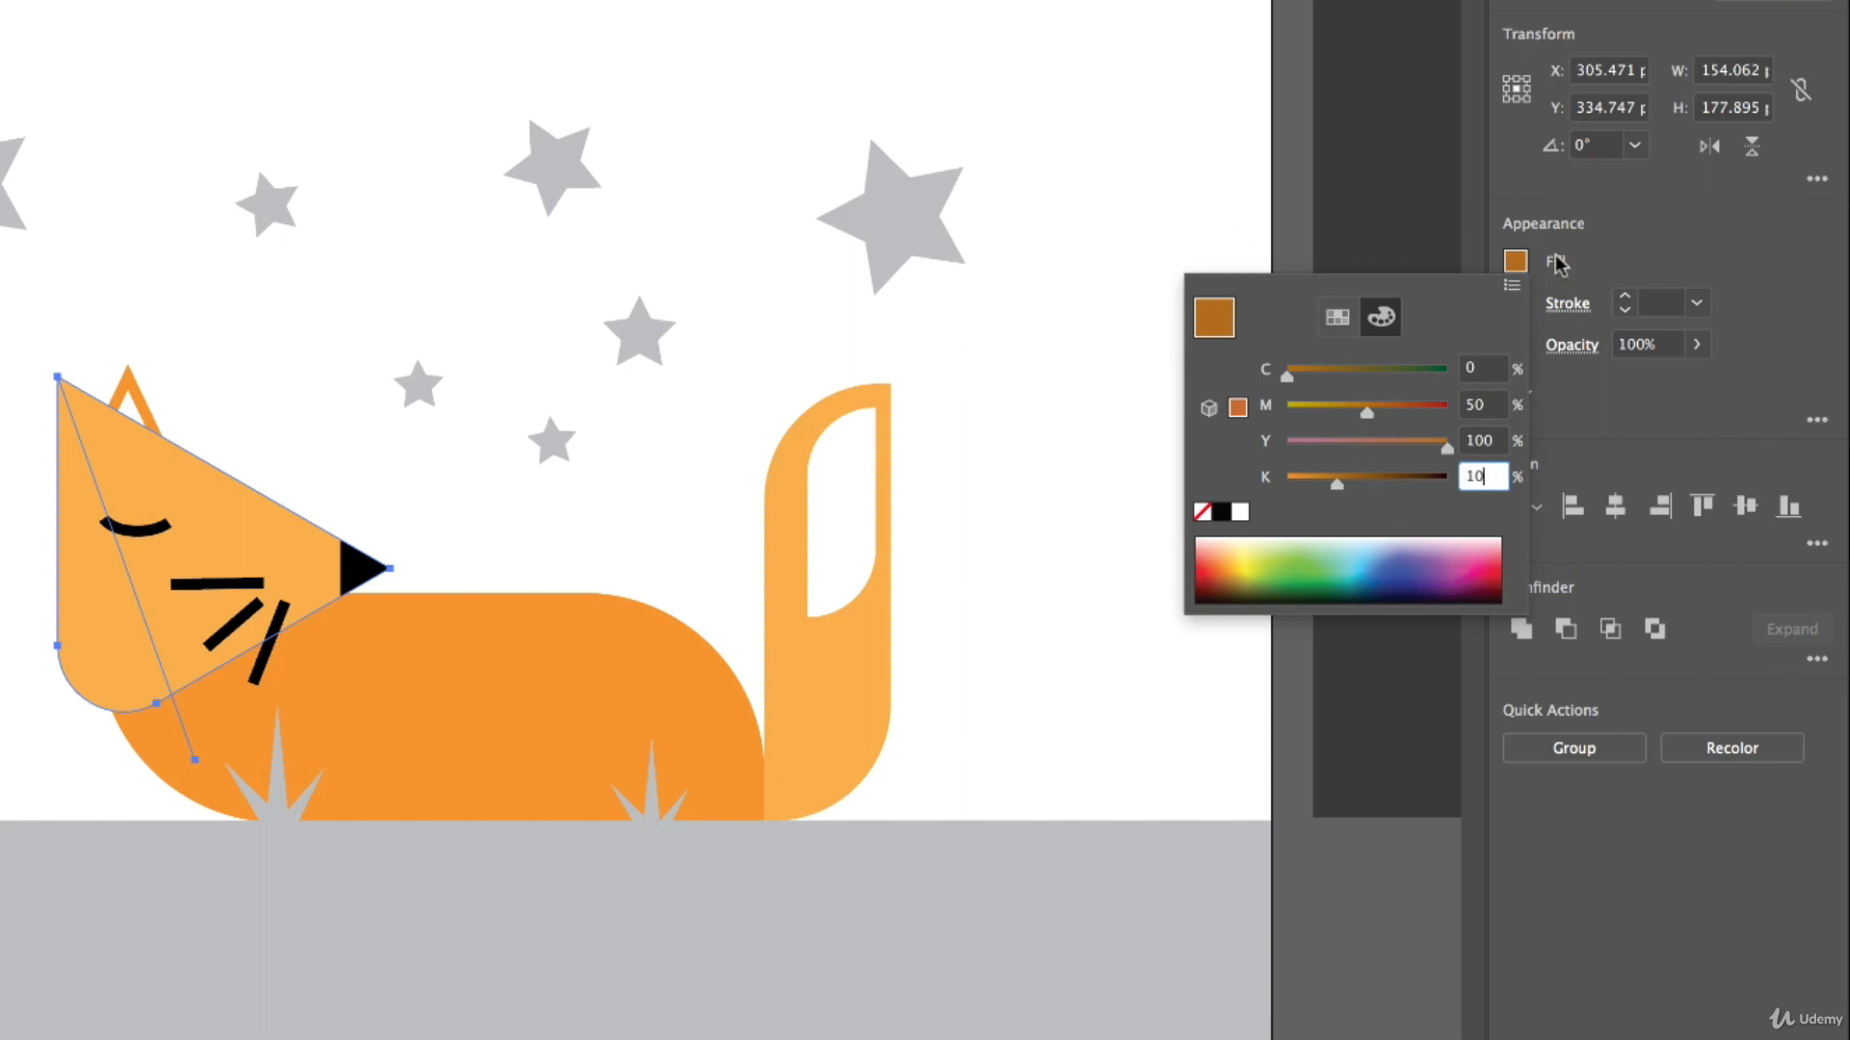
left_click(1696, 220)
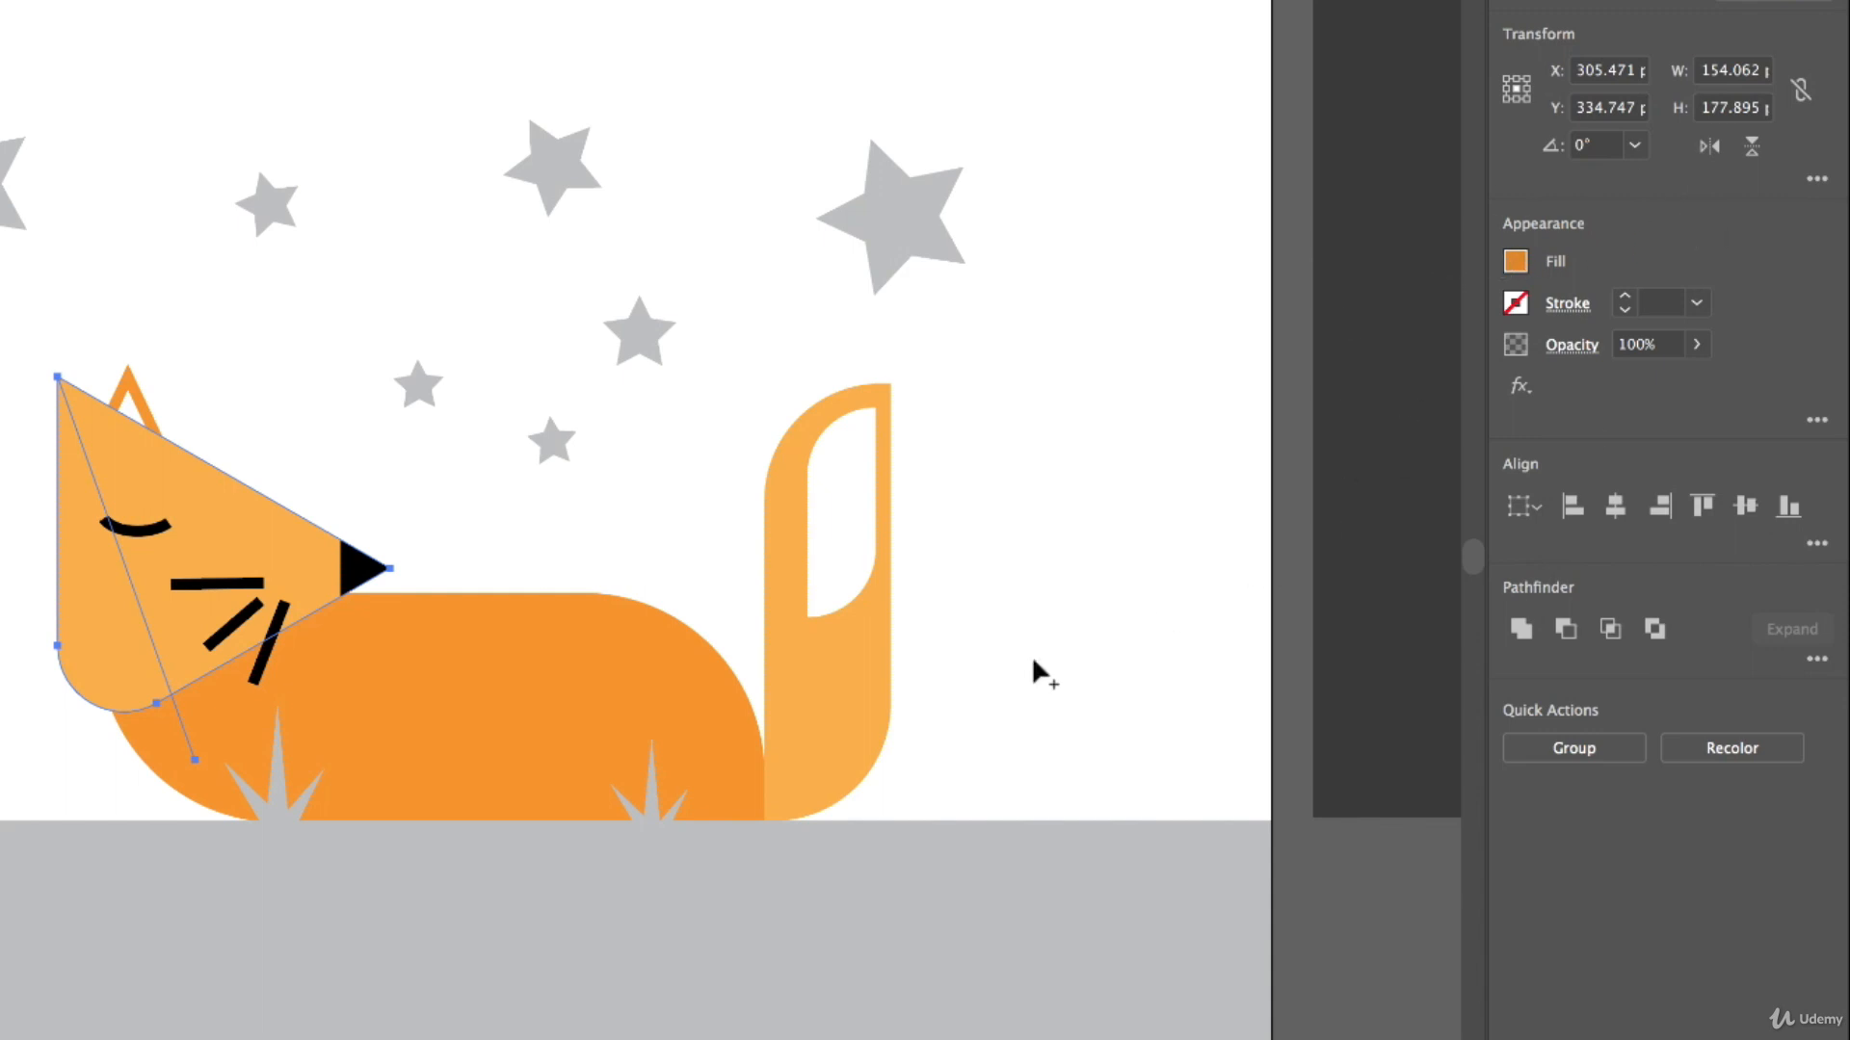
Split off the back part of the fox's head in the darker orange and delete the leftover line below the chin.
left_click(105, 612)
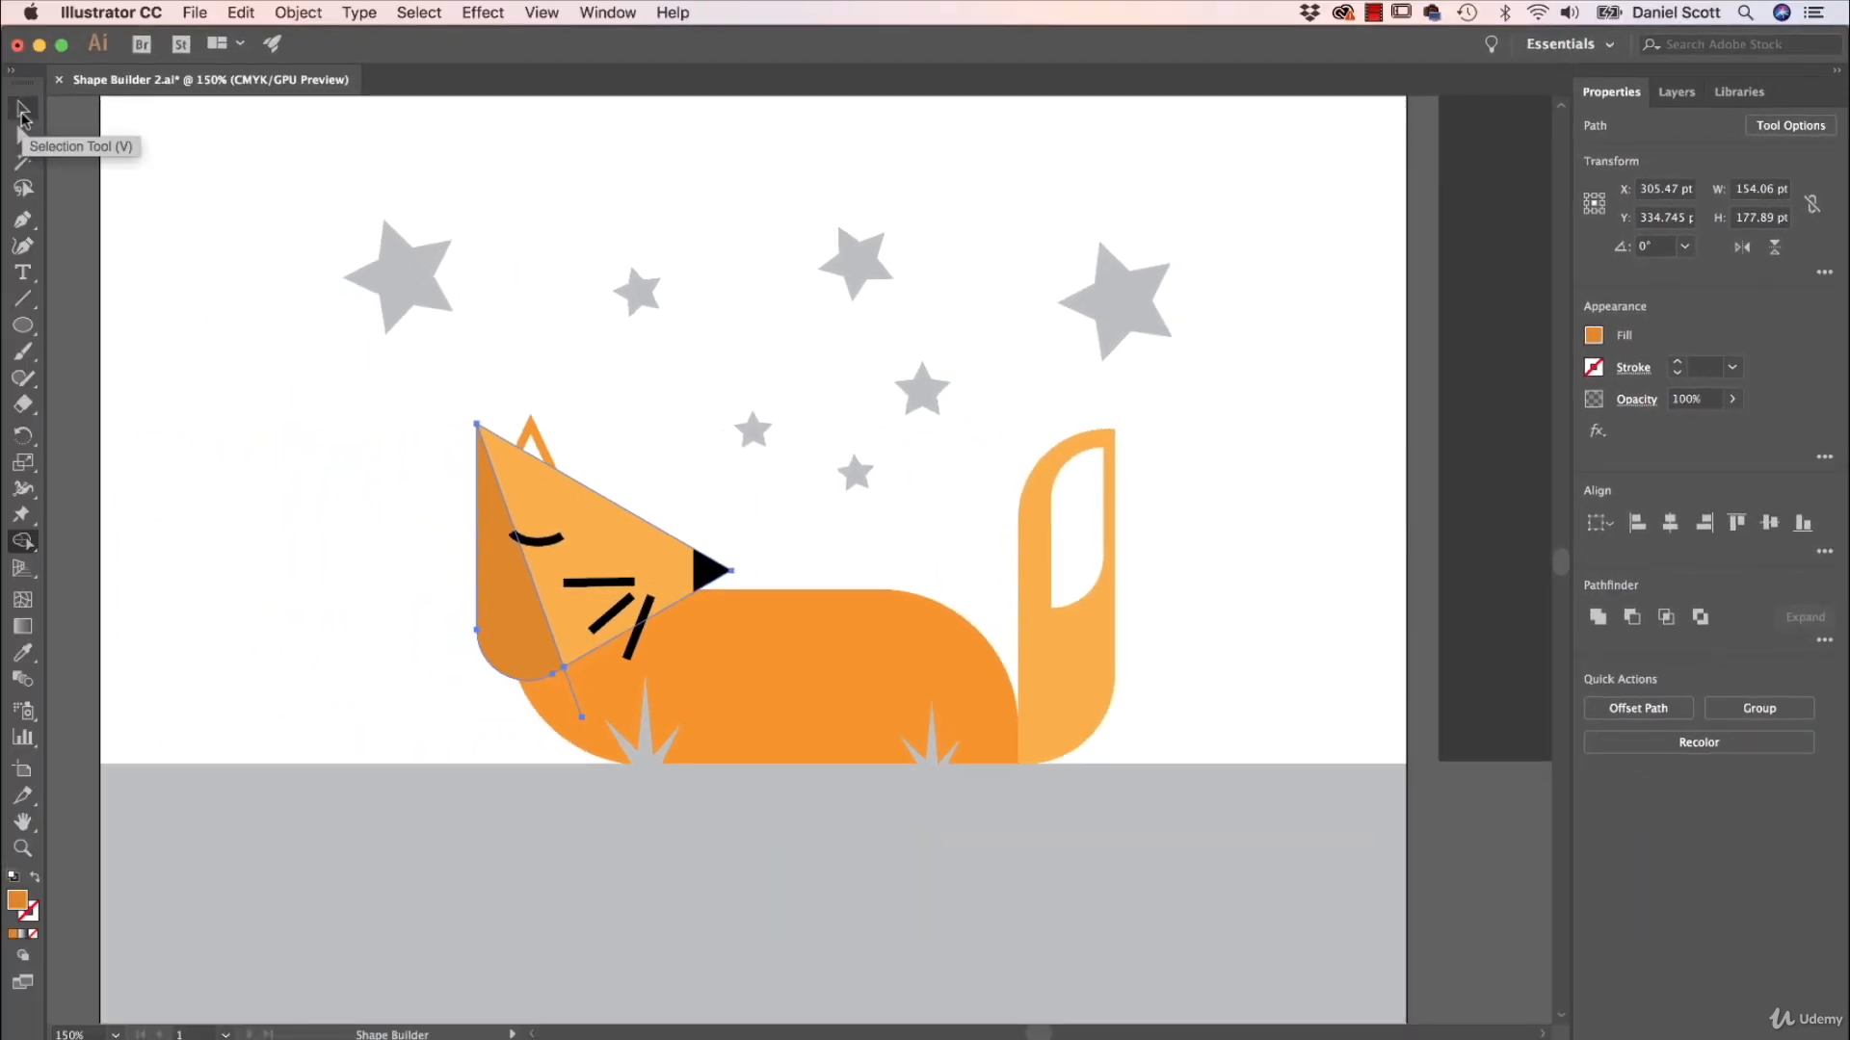
left_click(23, 112)
left_click(347, 555)
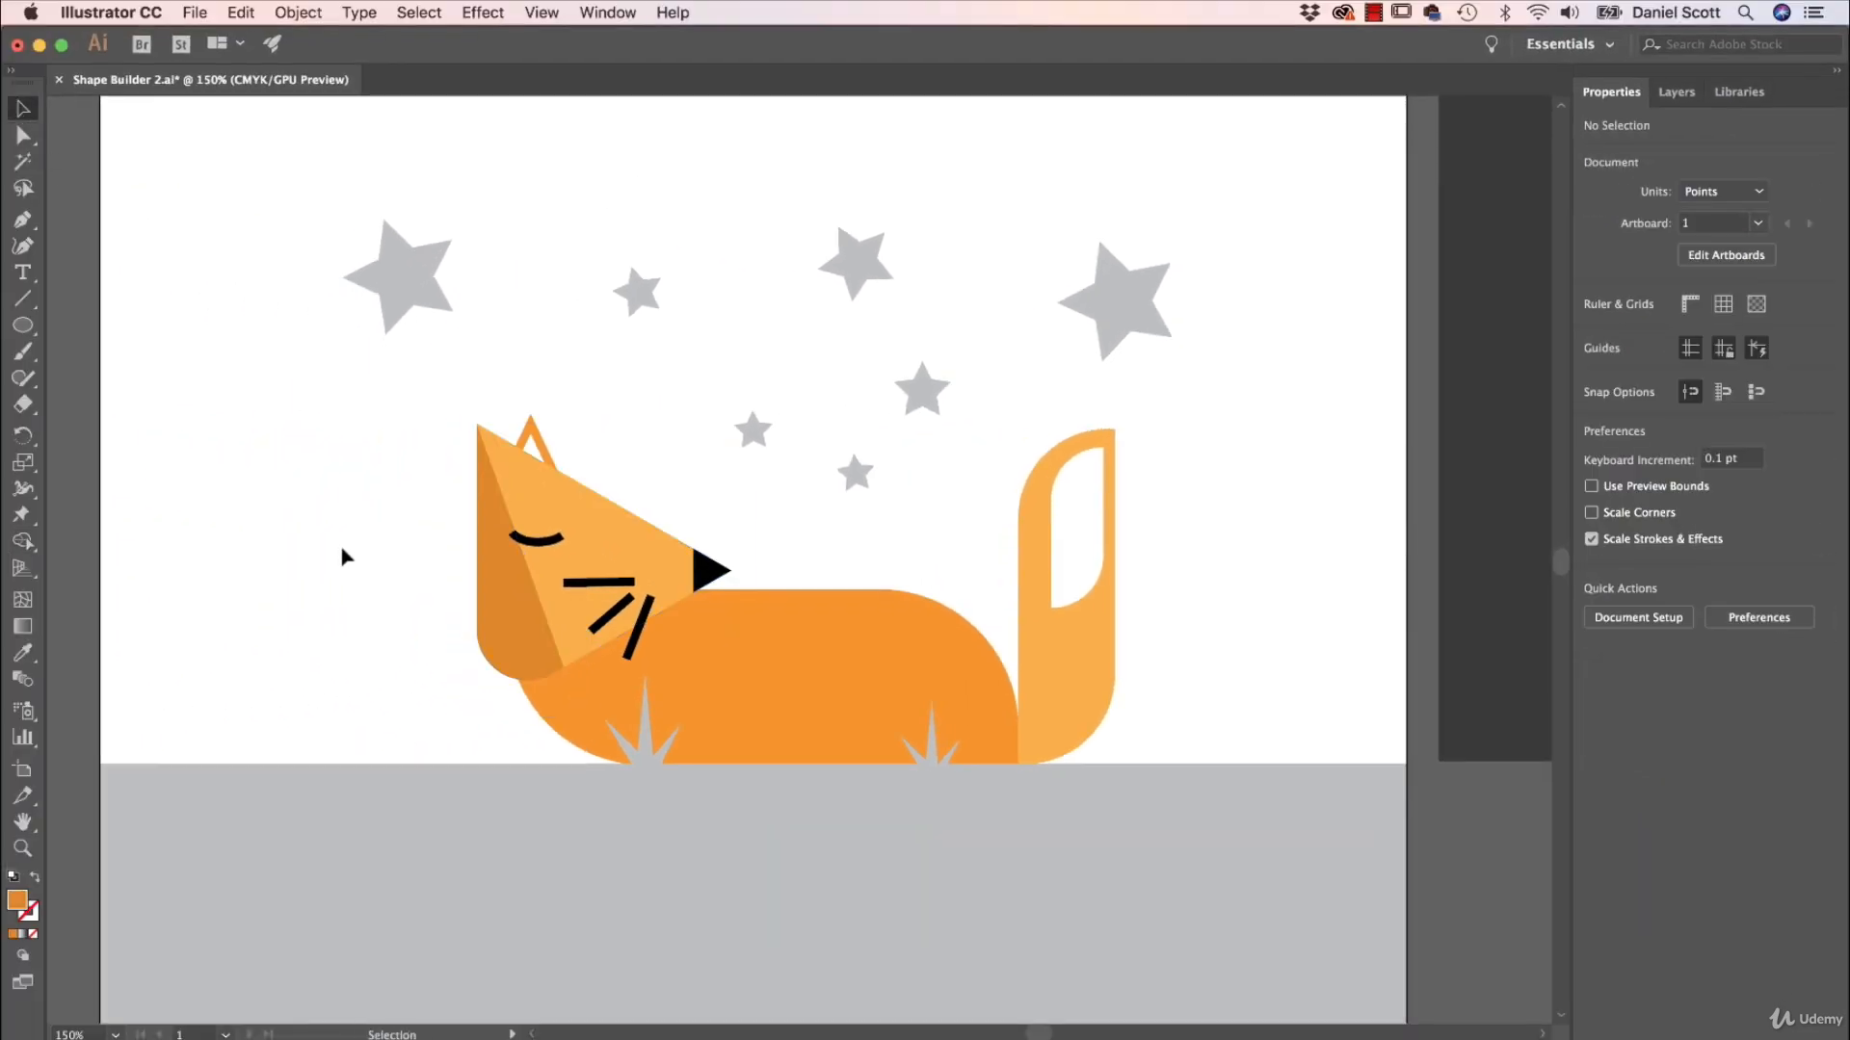
left_click(572, 697)
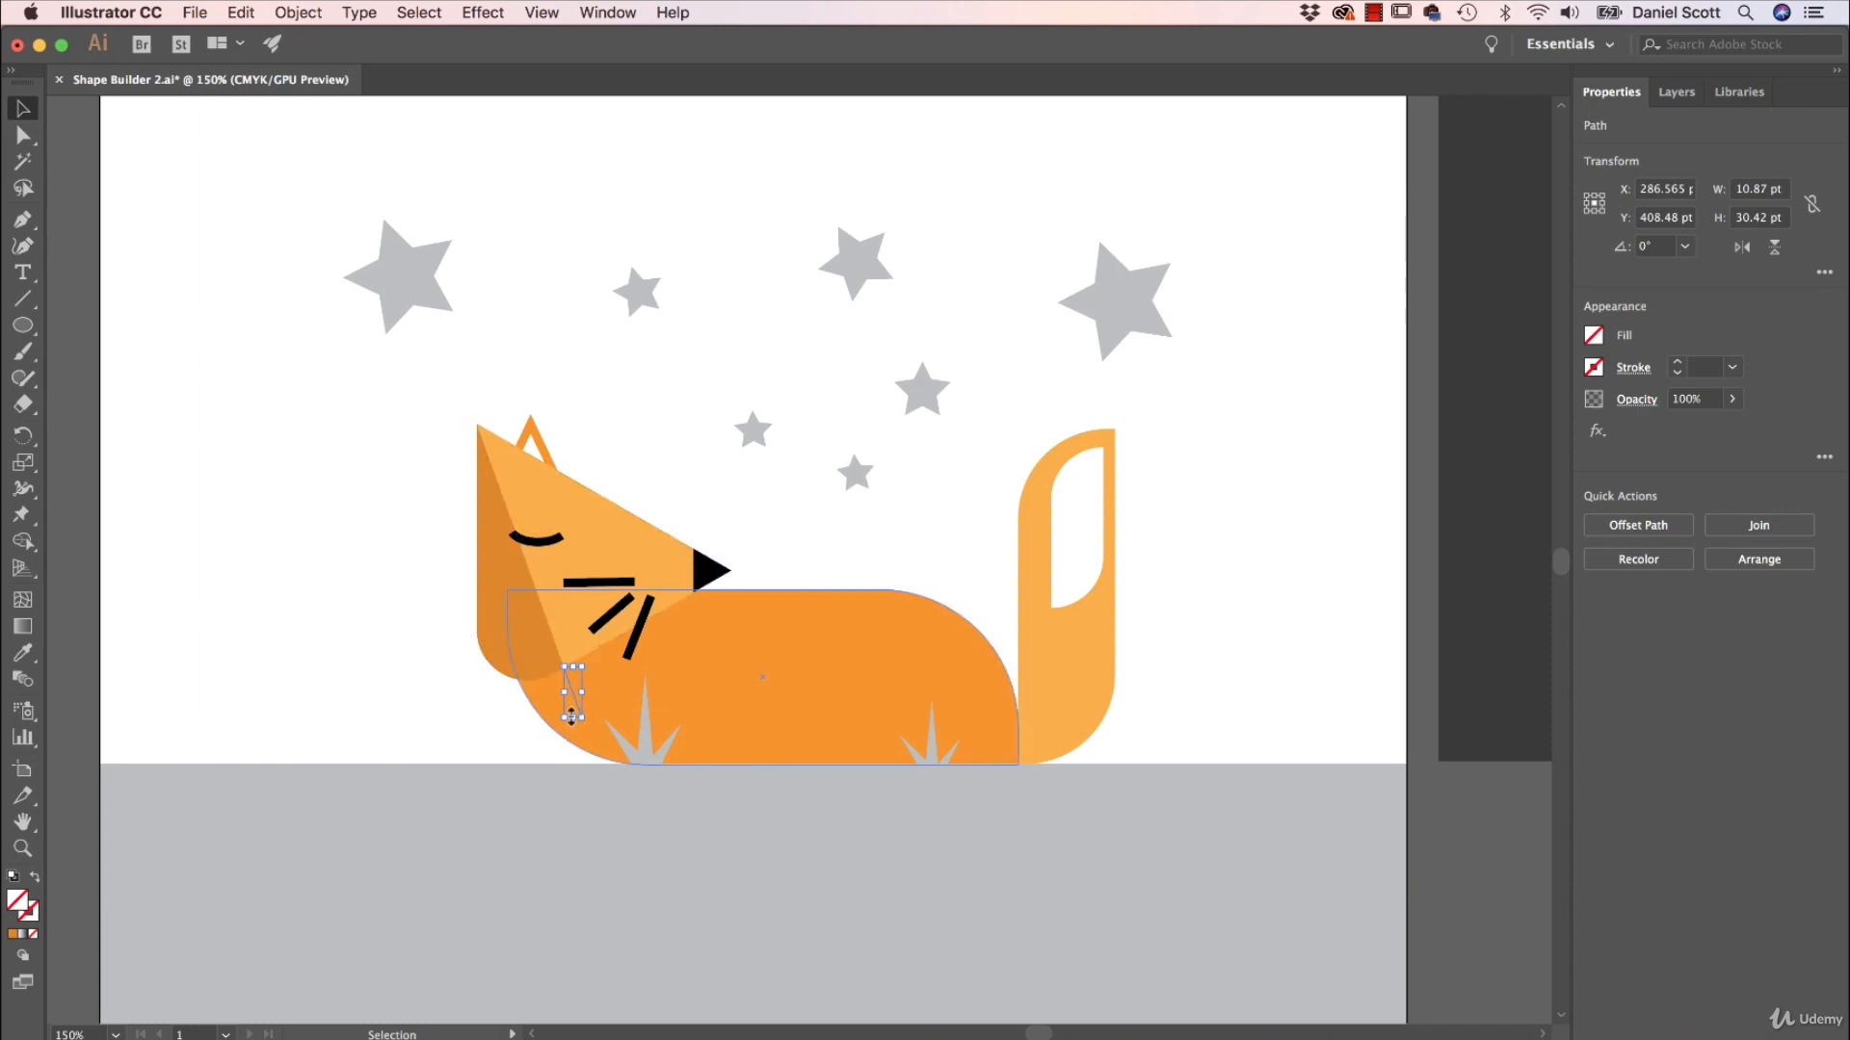
key("Delete")
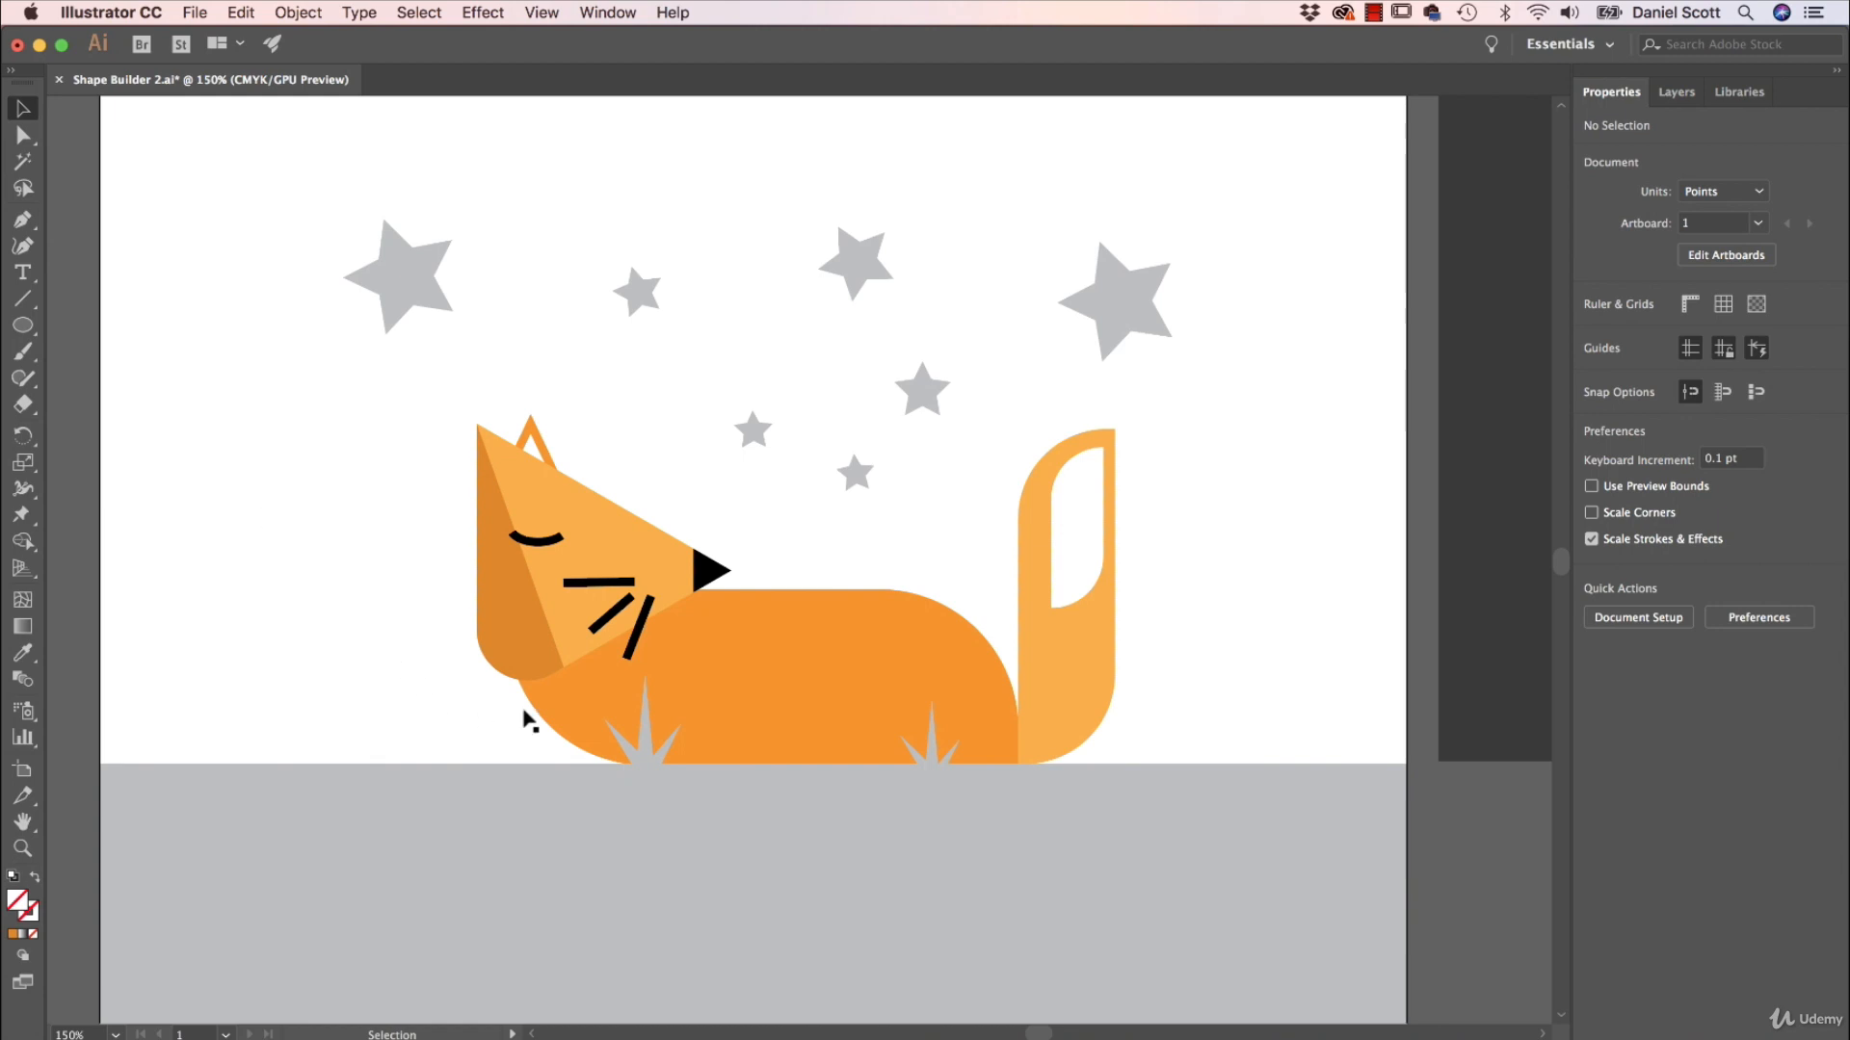
Draw a diagonal line across the front of the fox's body, from above the back to below the chest, and select it with the body.
key("backslash")
mouse_move(787, 575)
left_mouse_down()
mouse_move(506, 734)
mouse_move(530, 769)
mouse_move(493, 761)
left_mouse_up()
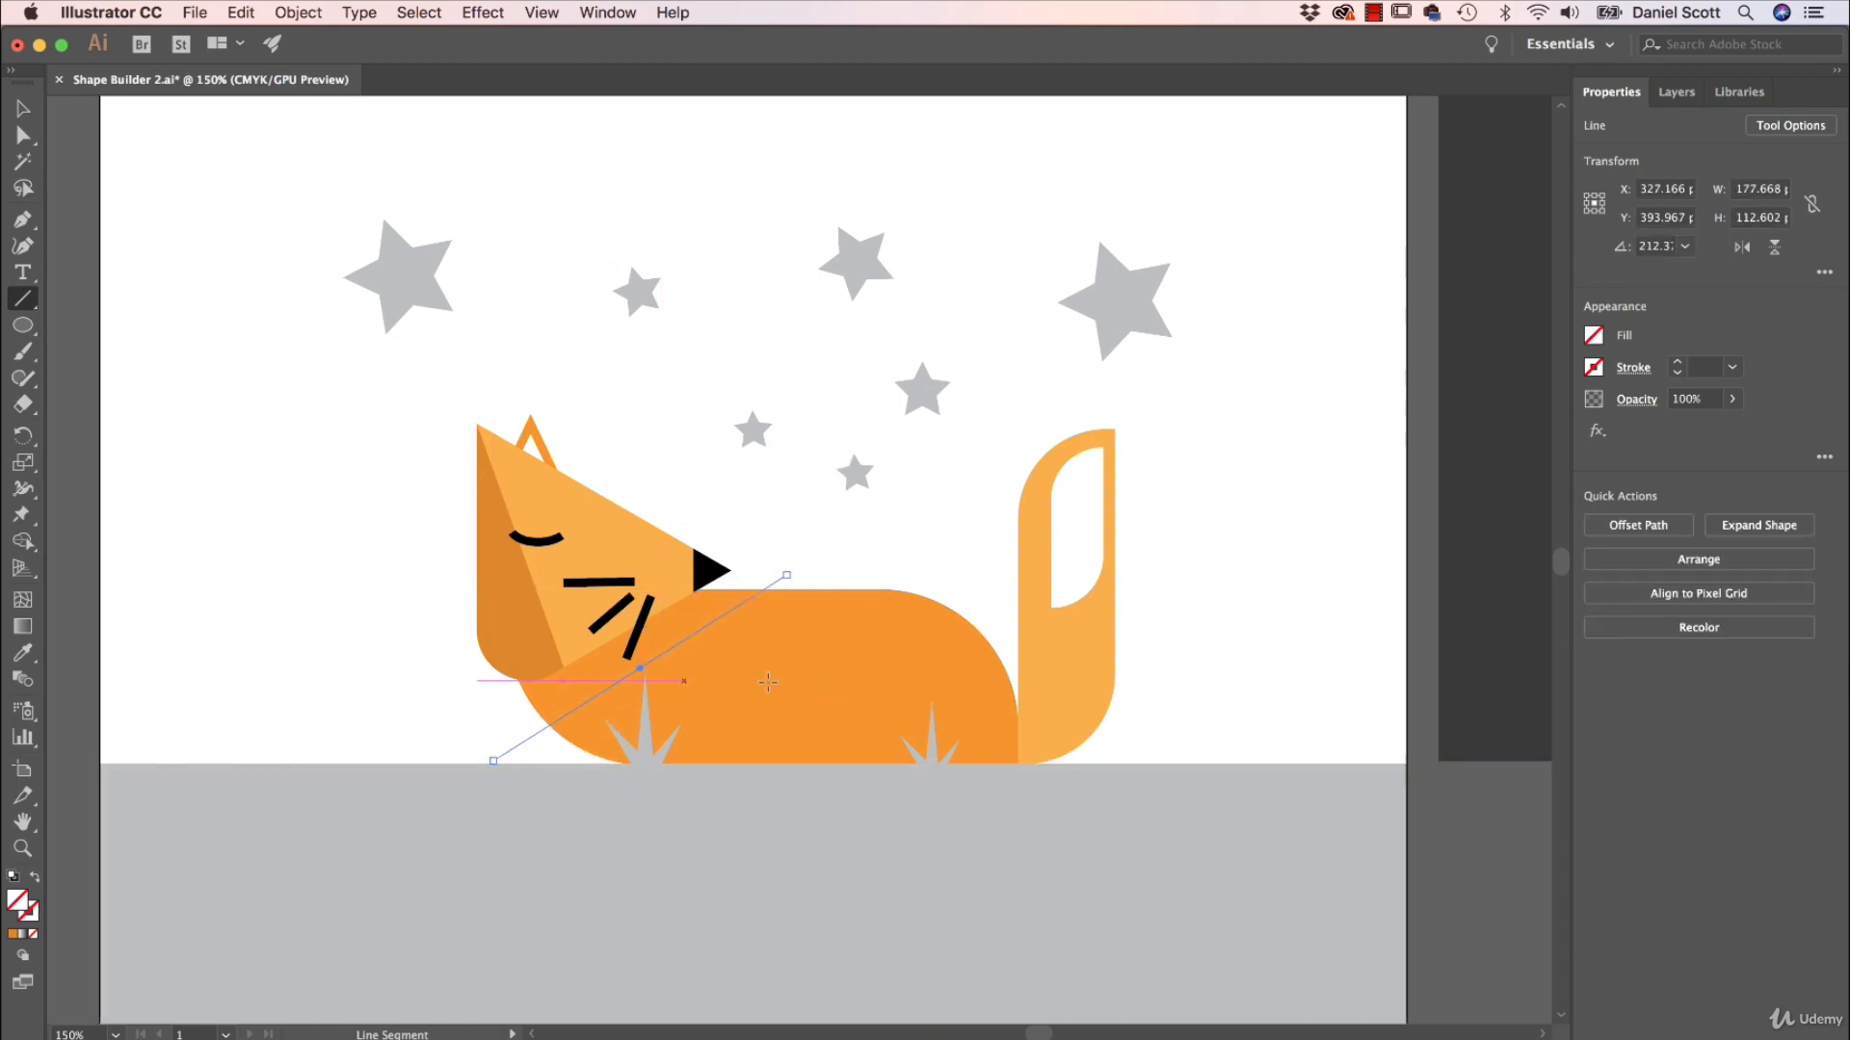
left_click(33, 115)
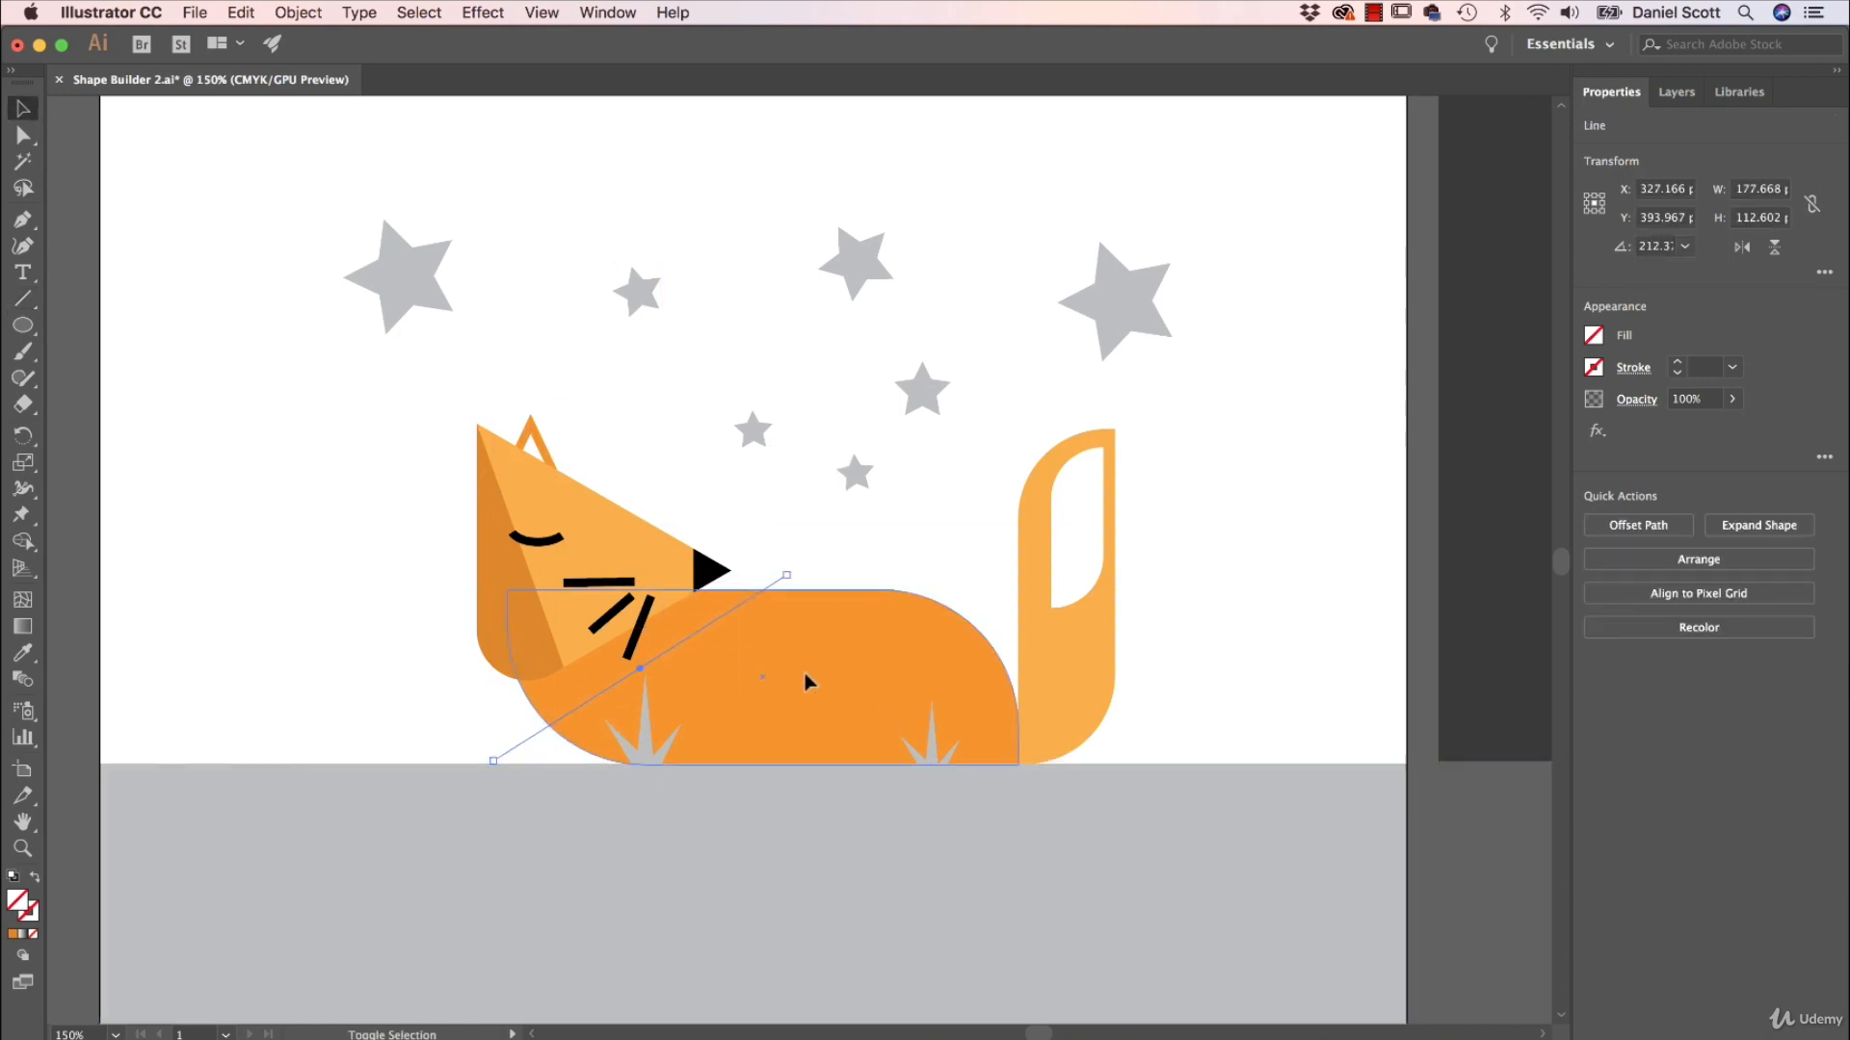
left_click(809, 686, "shift")
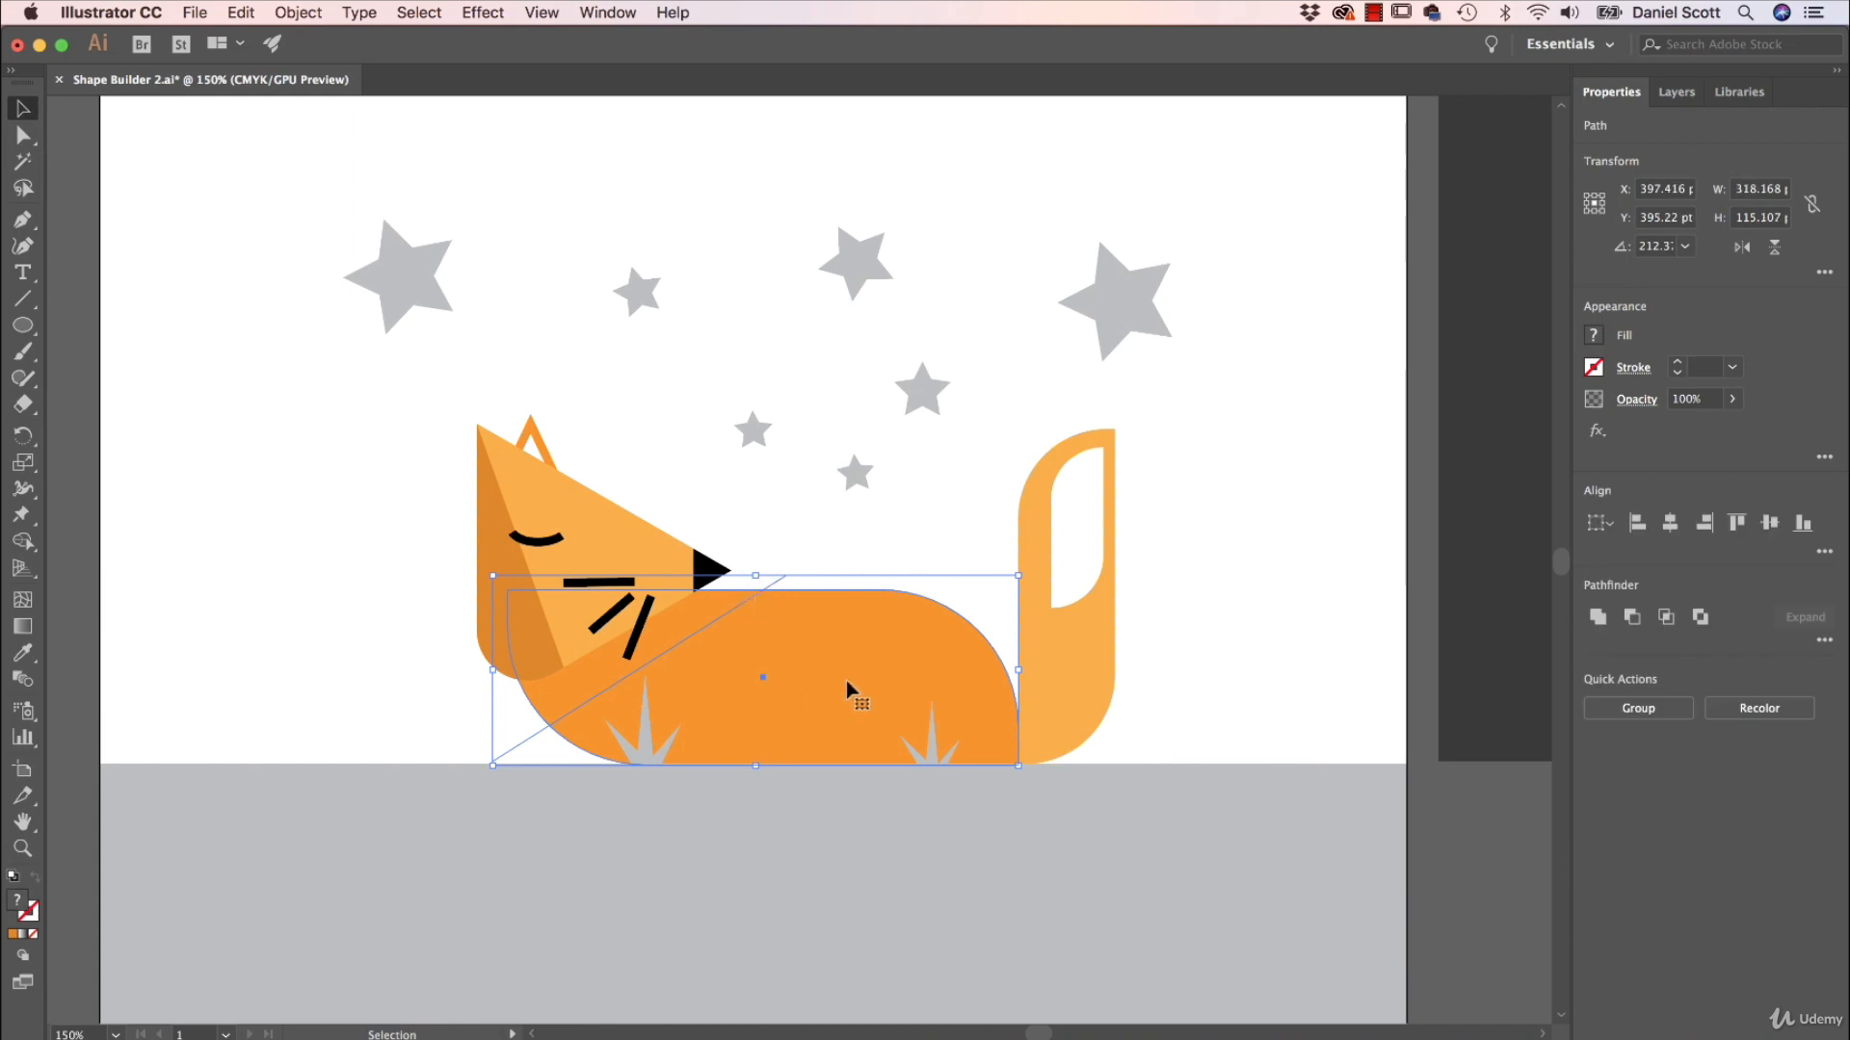
Switch to Shape Builder and reuse the last darker orange, C 0, M 50, Y 100, K 10, as the fill.
left_click(1594, 336)
left_click(1325, 379)
left_click(23, 541)
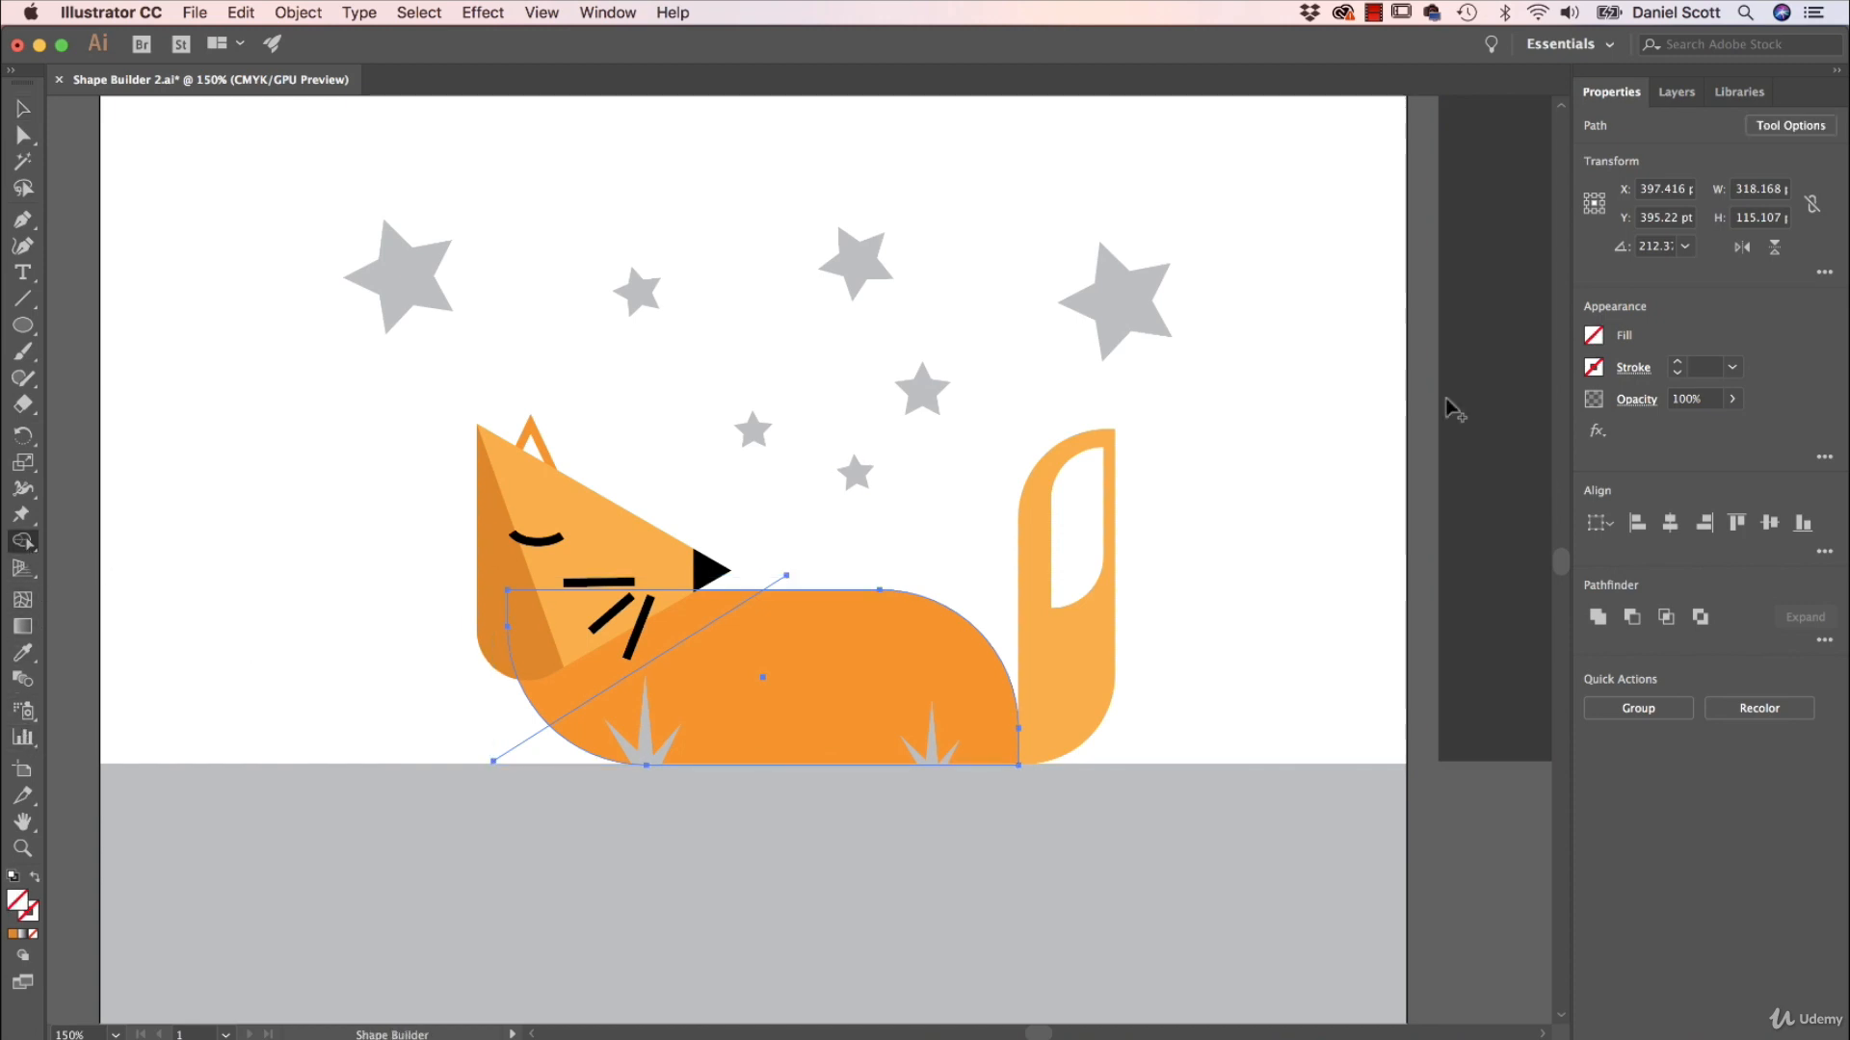
left_click(1591, 337, "shift")
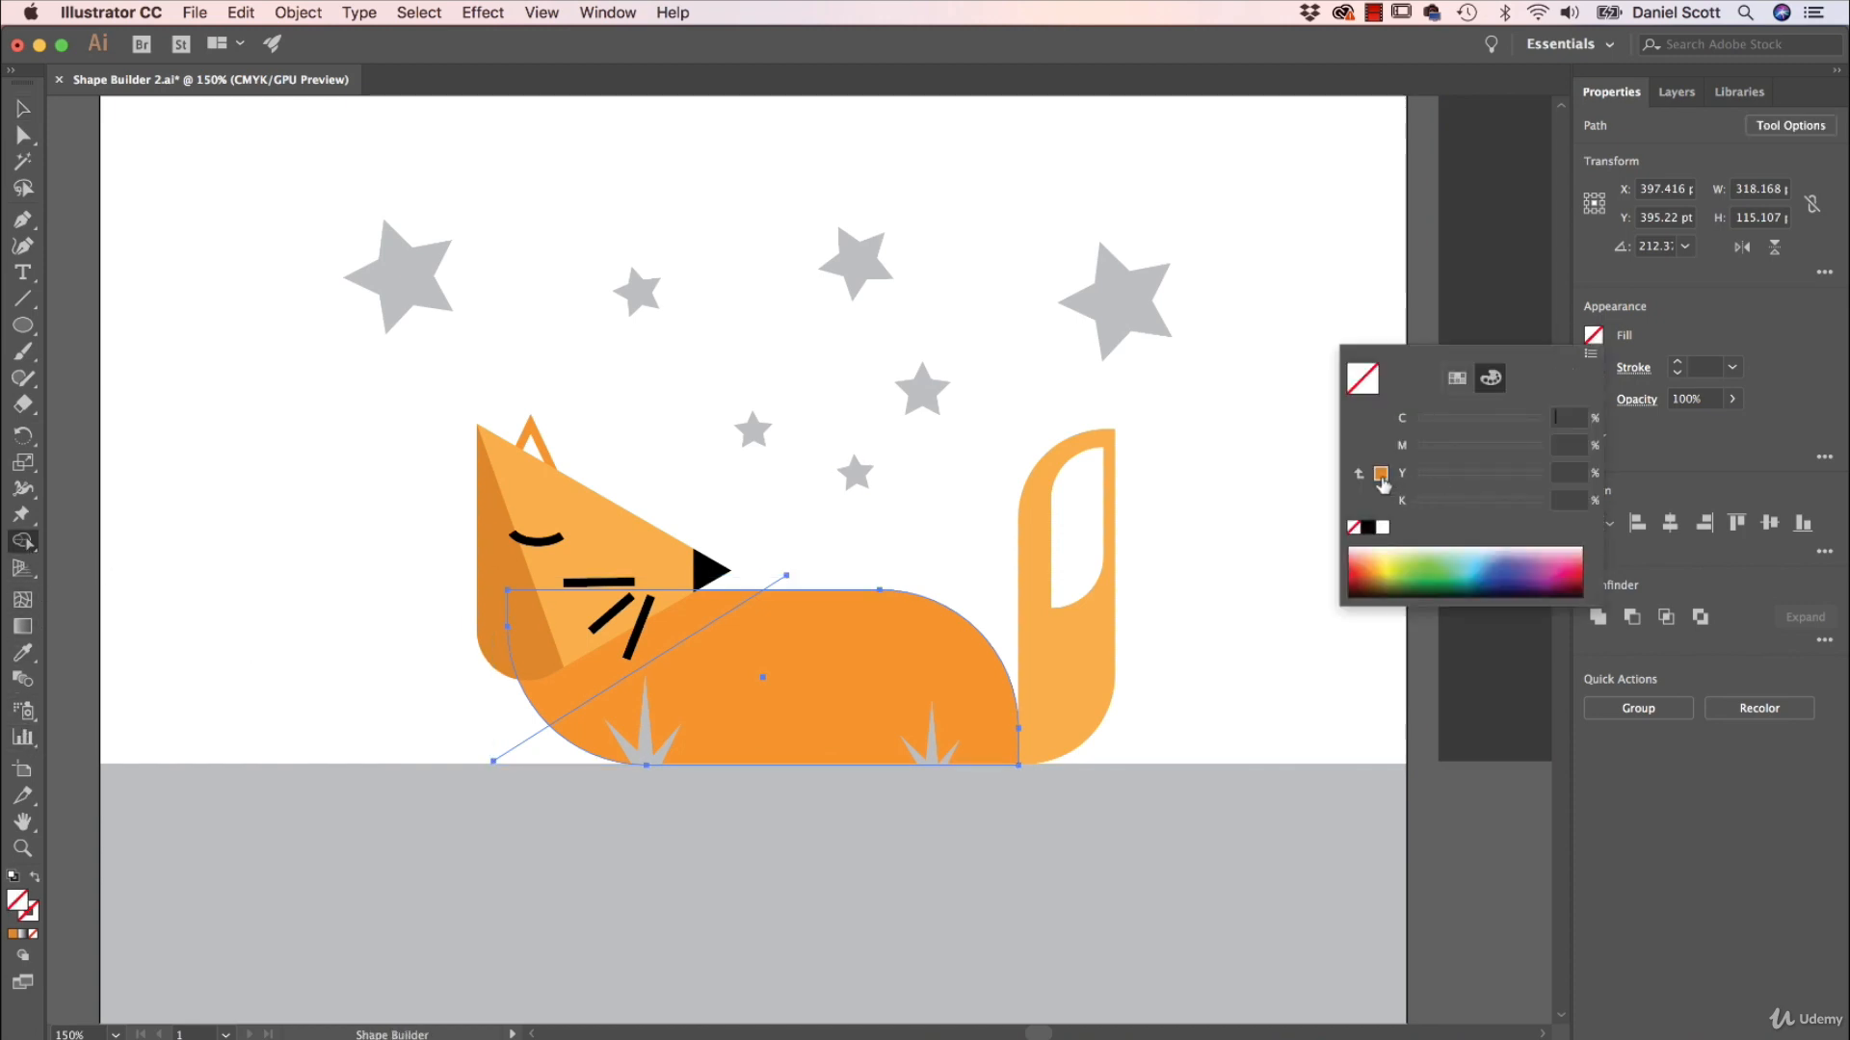
left_click(1380, 474)
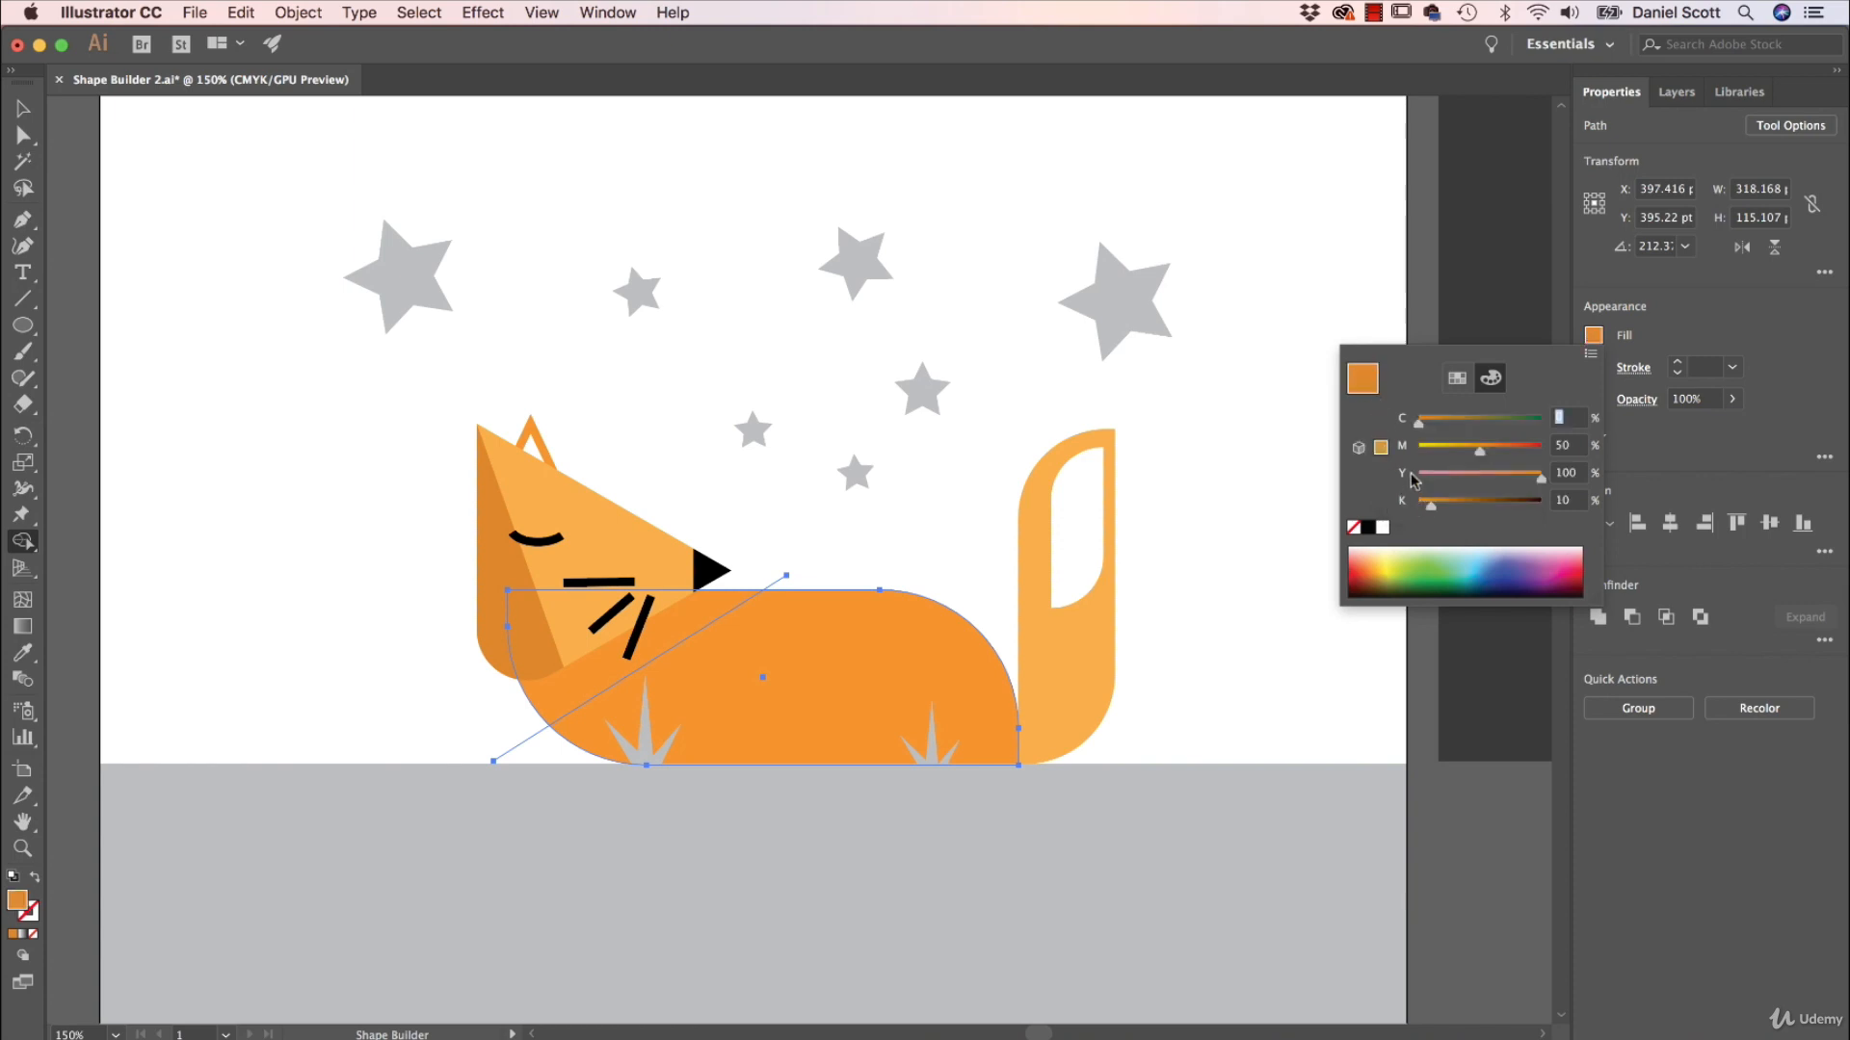
left_click(1456, 378)
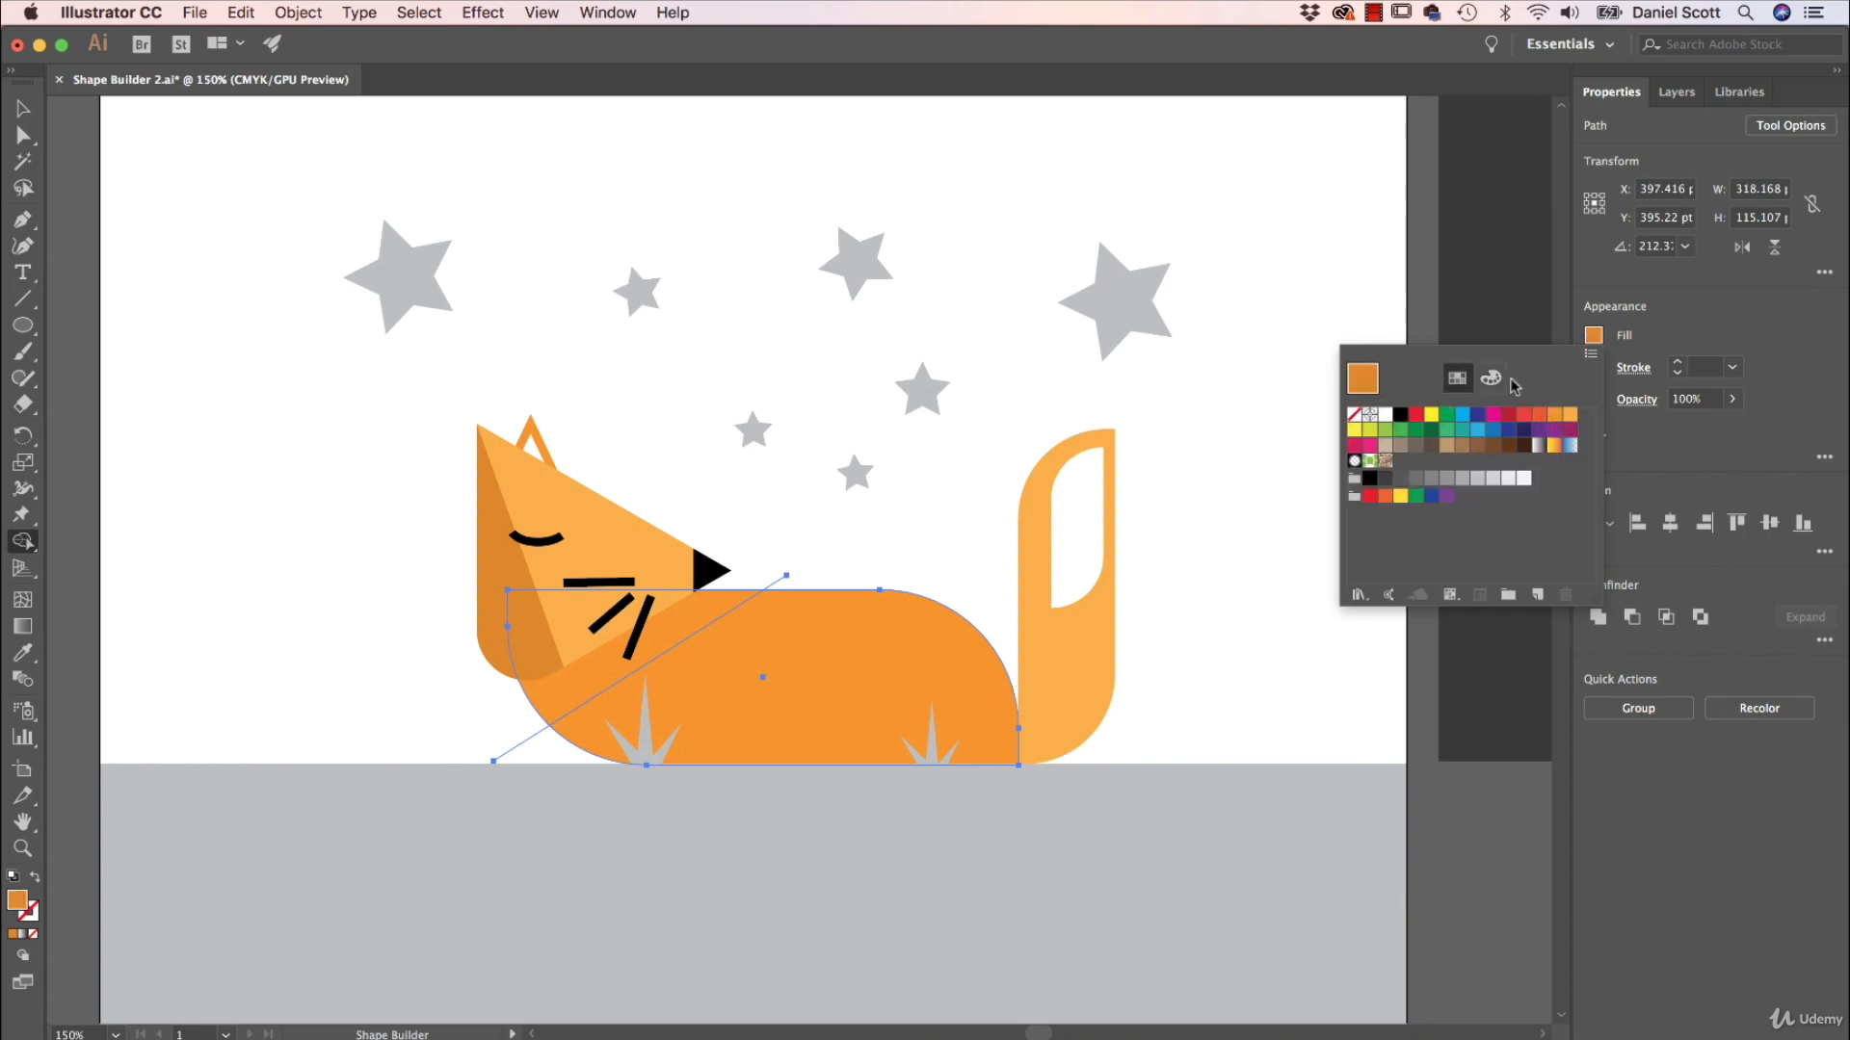
left_click(1493, 378)
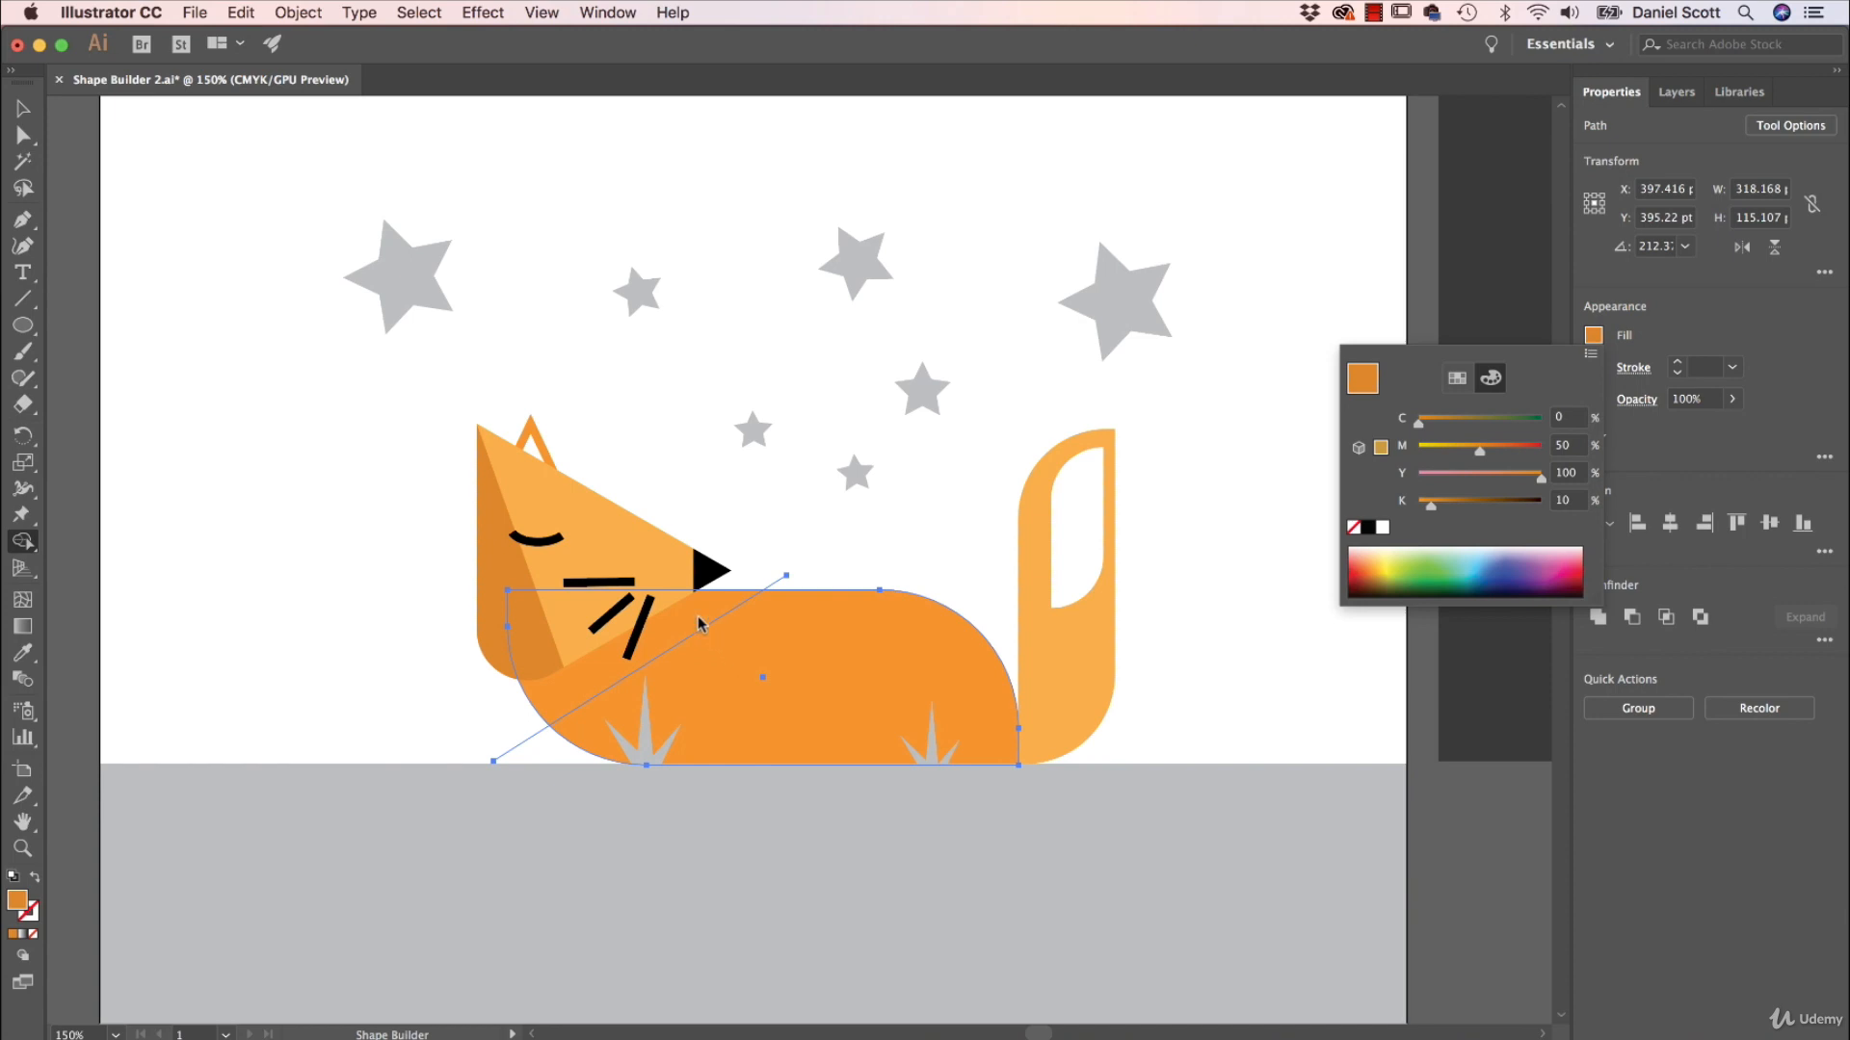
left_click(1705, 319)
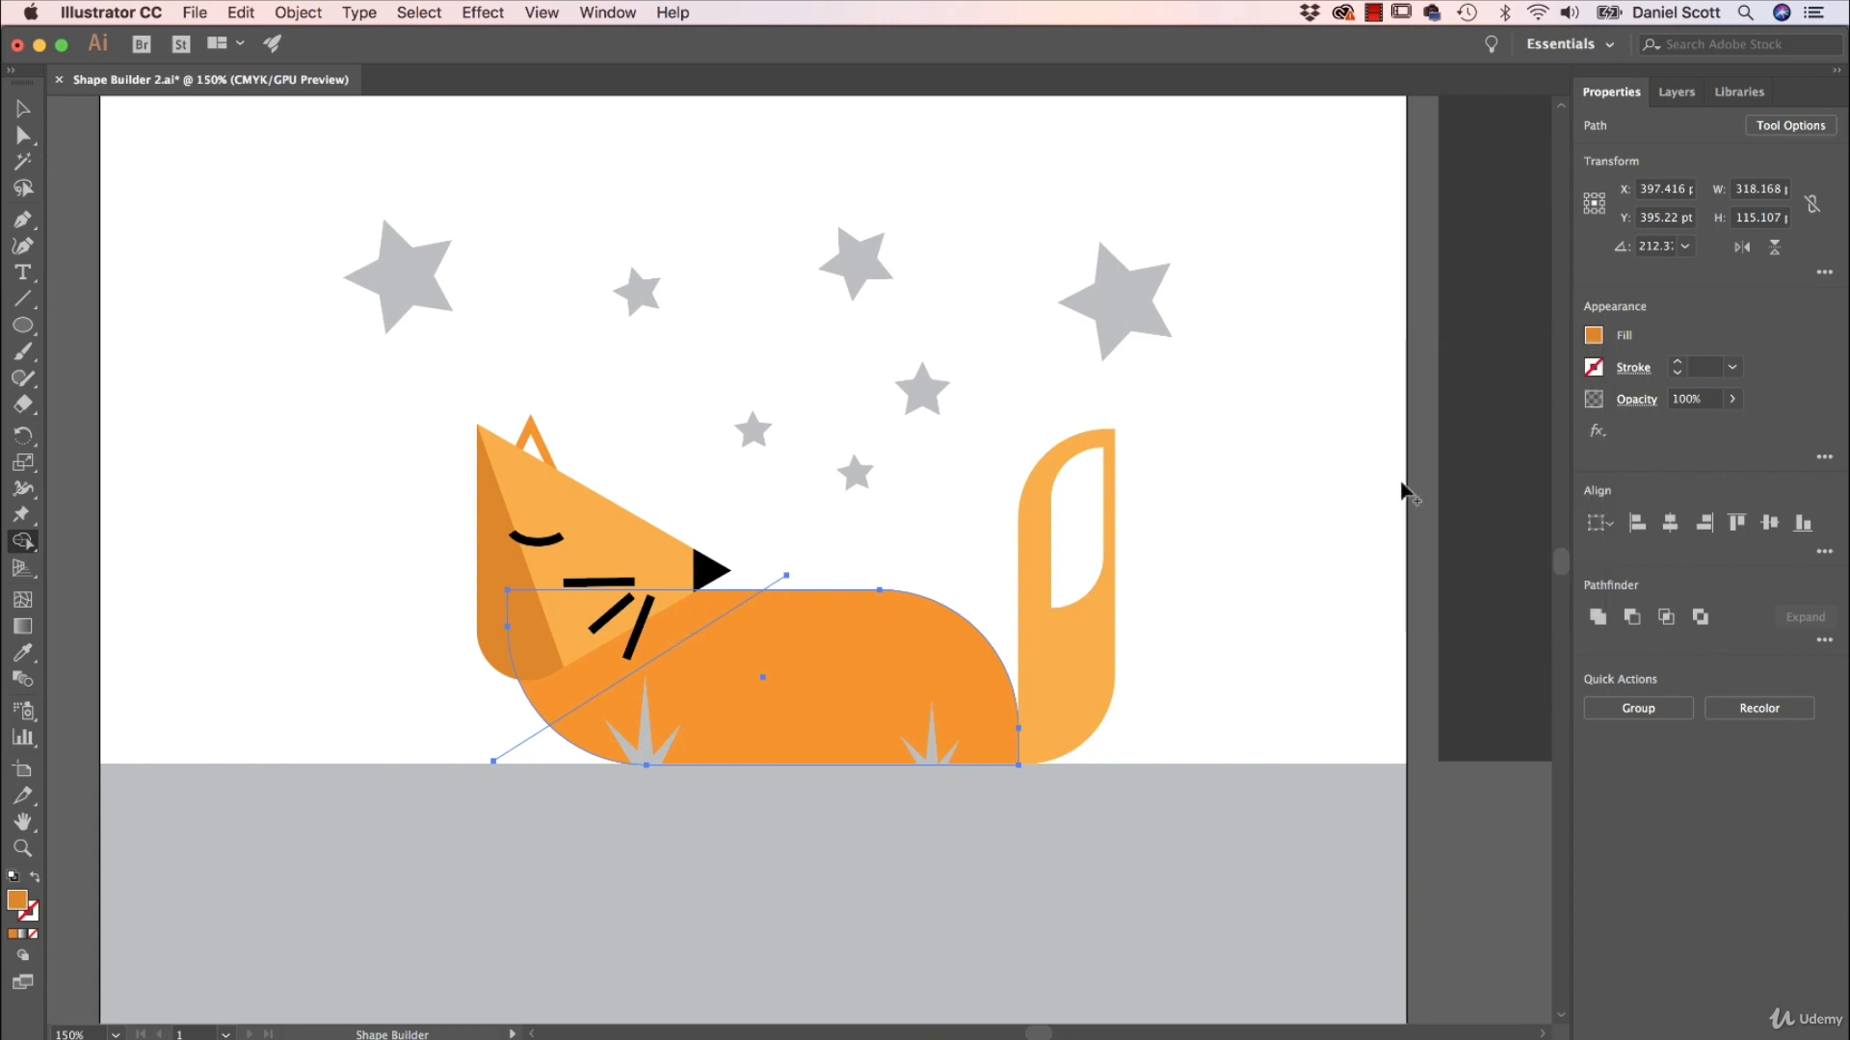
Split off the front part of the body in the darker orange with Shape Builder and deselect everything.
left_click(688, 631)
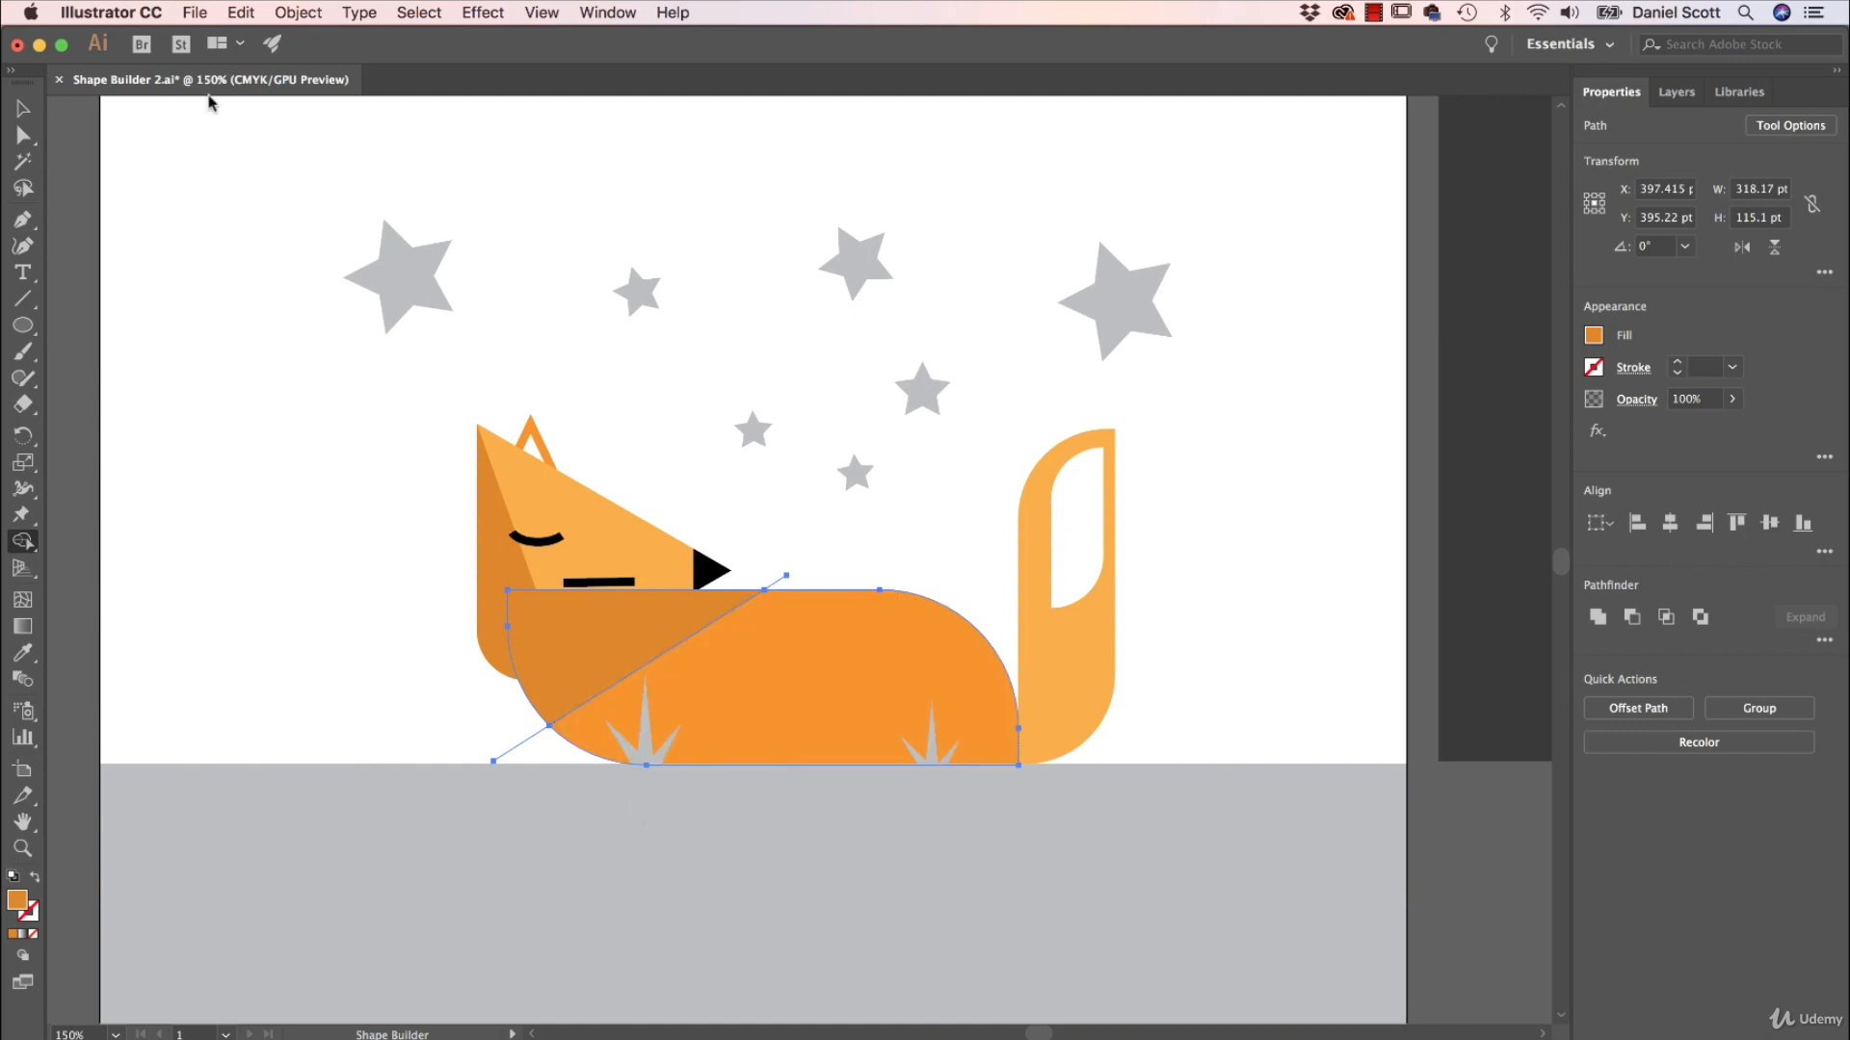
left_click(23, 110)
left_click(196, 465)
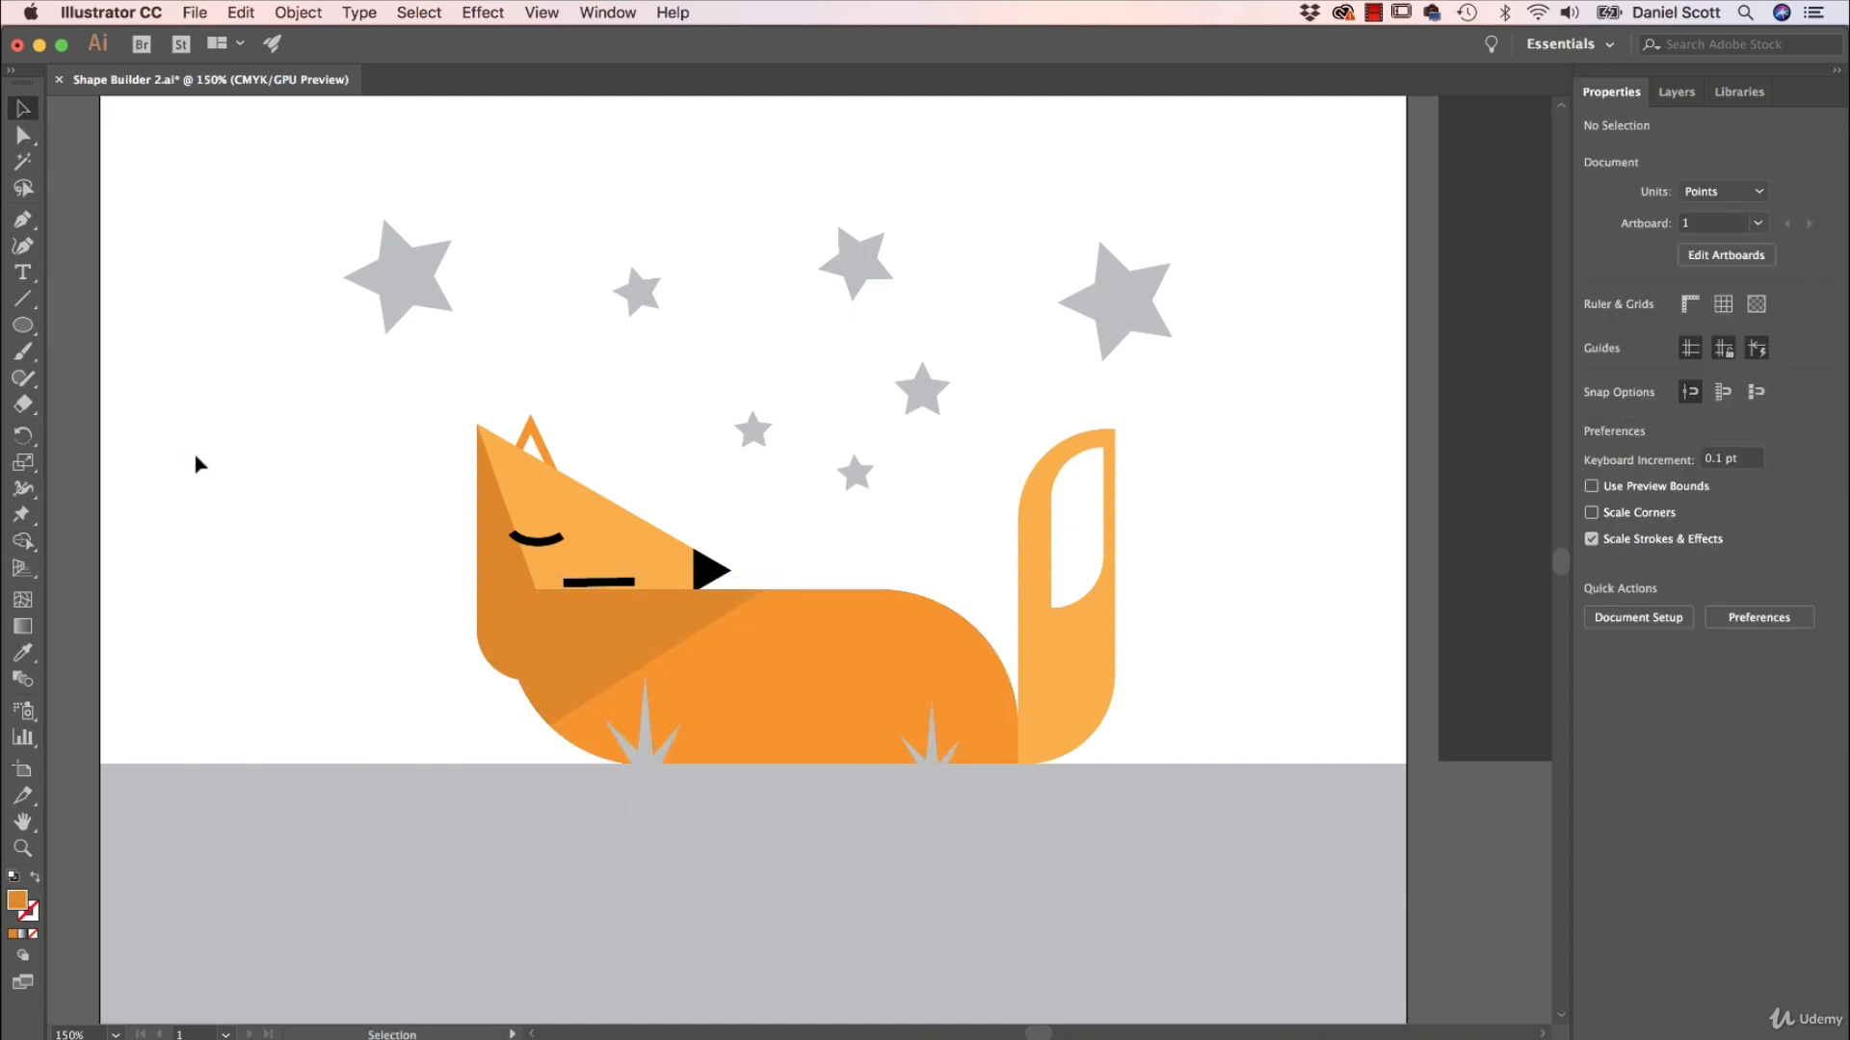
left_click(641, 640)
left_click_drag(641, 640, 448, 538)
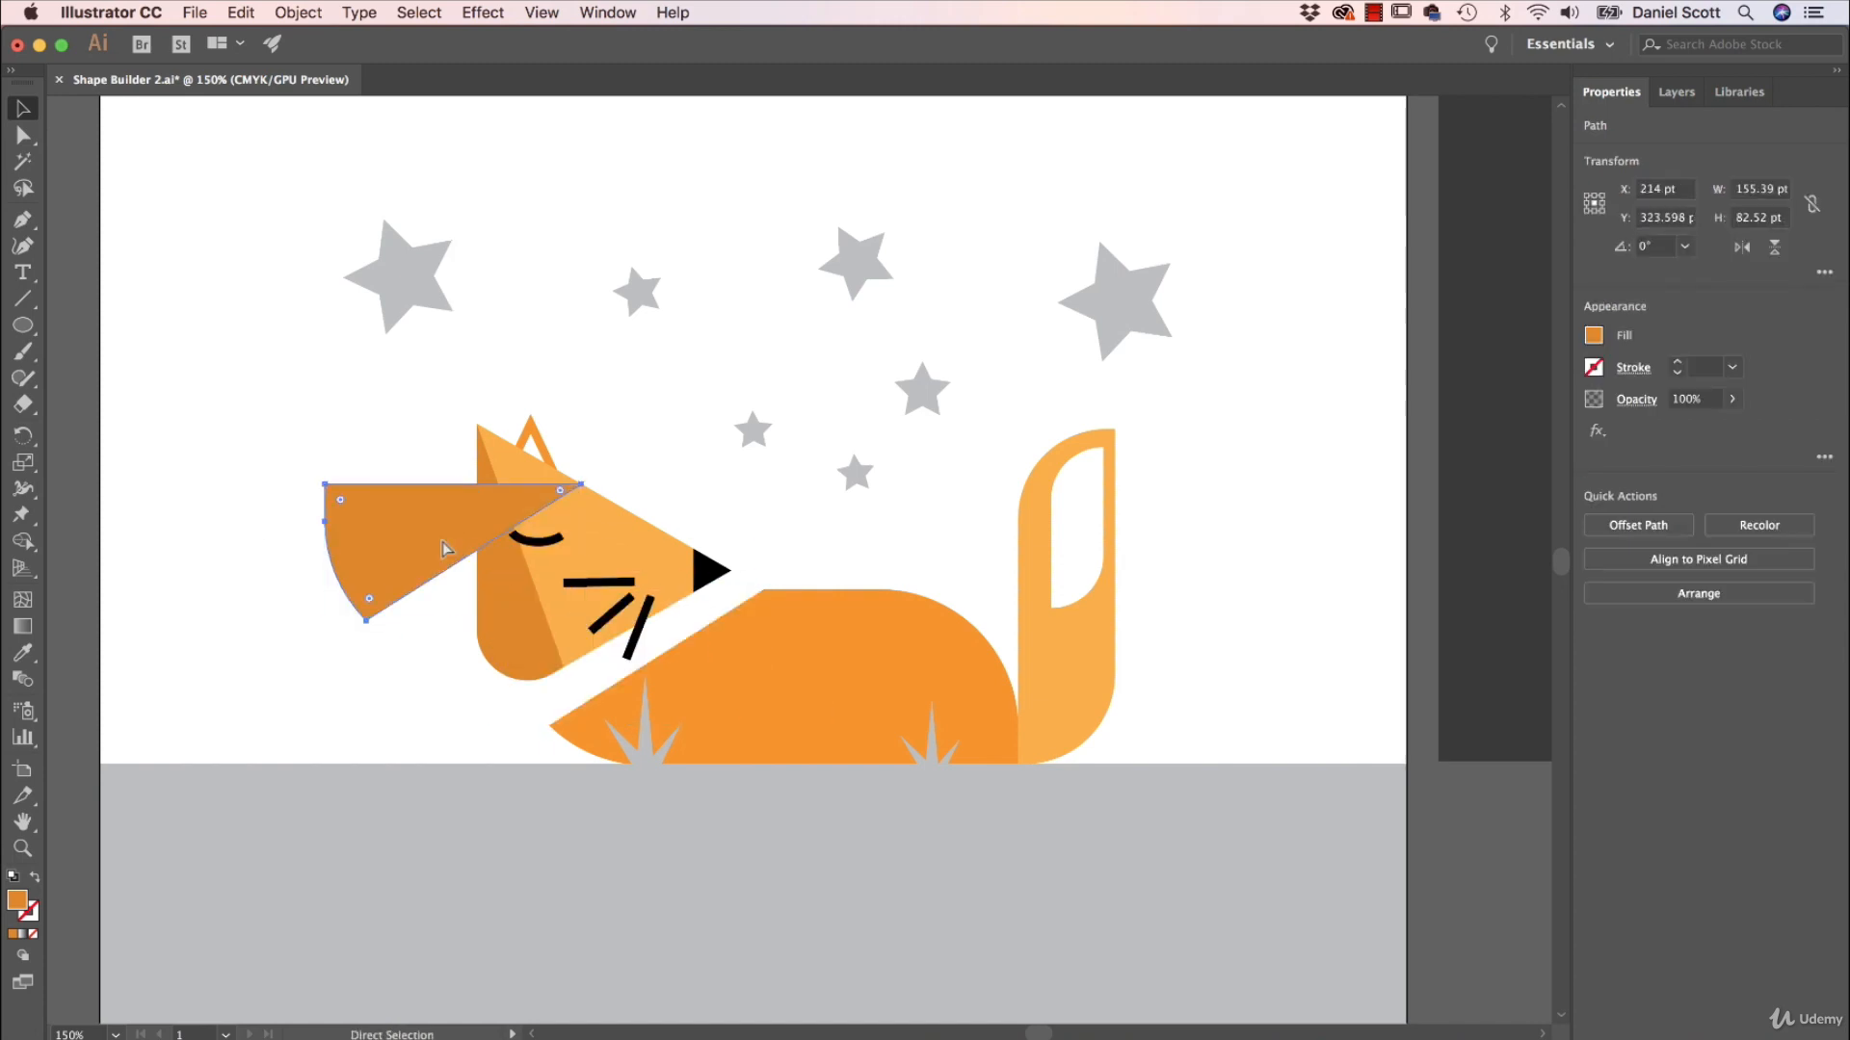
key("ctrl+z")
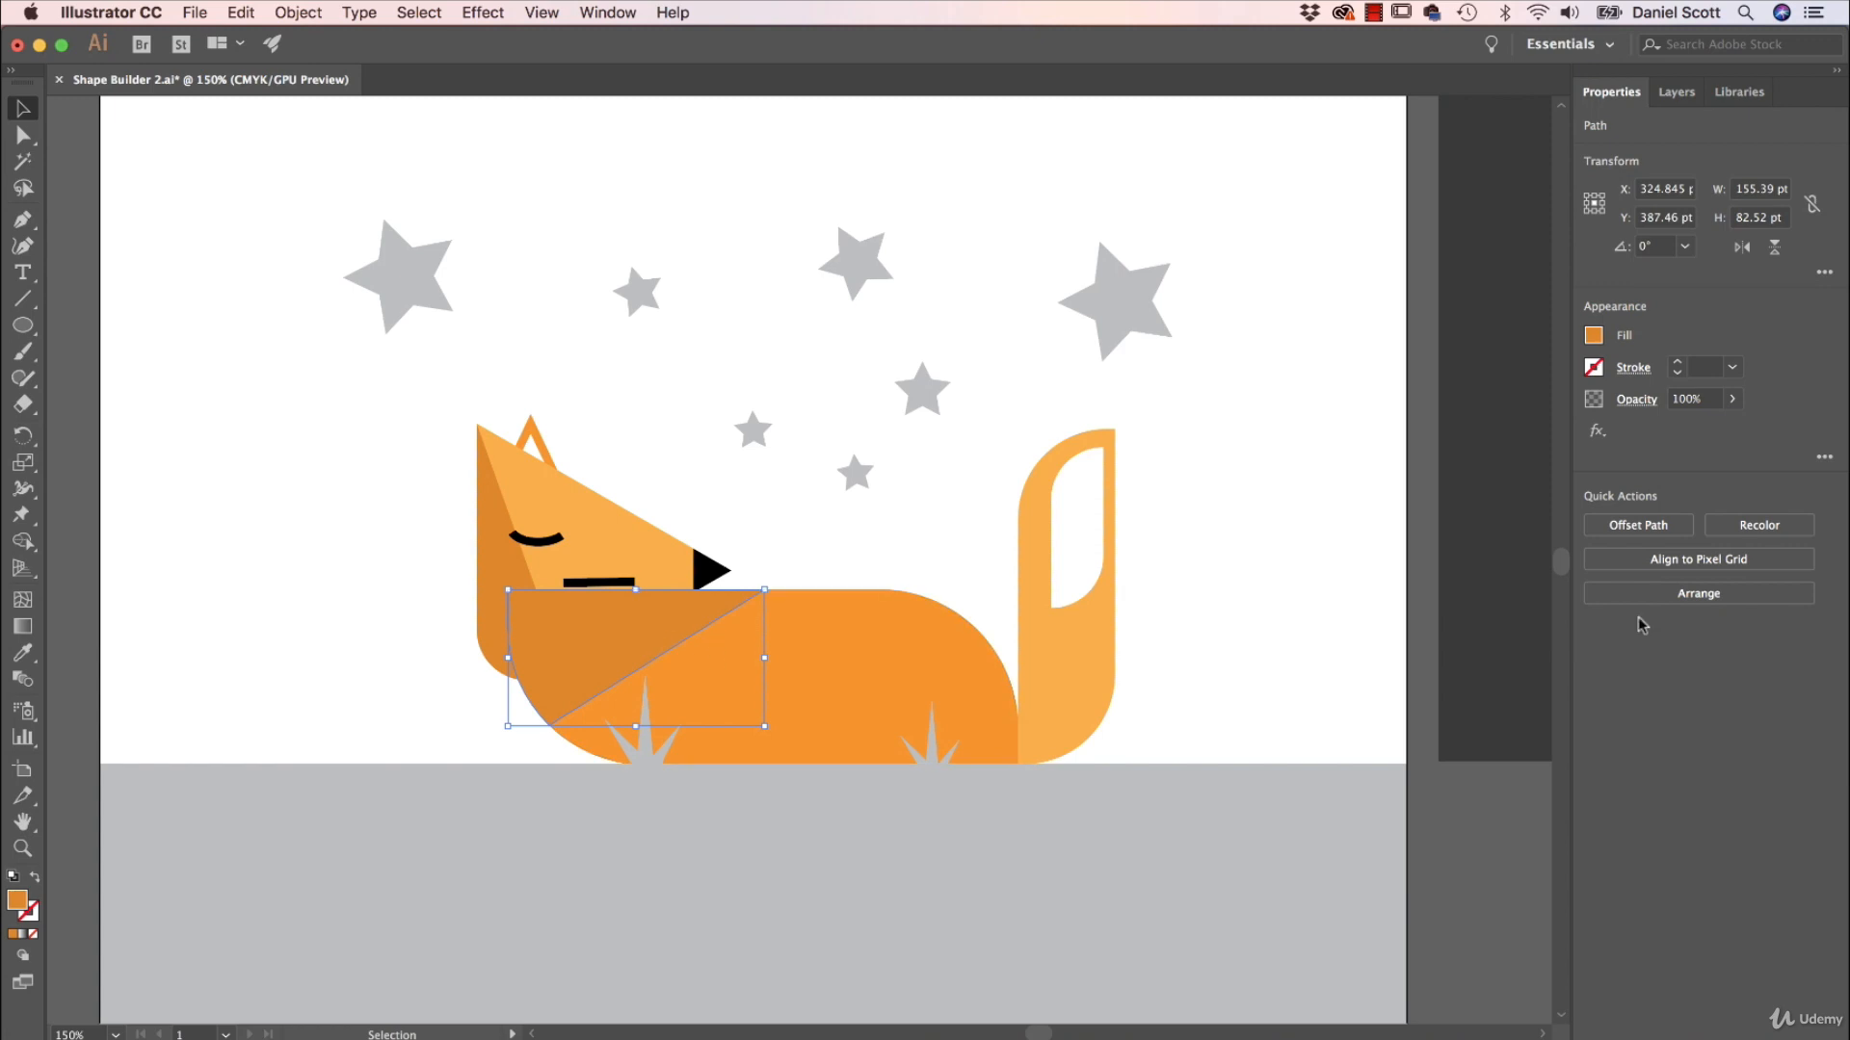
Try to move the dark neck piece behind the fox's head by sending it backward one level at a time.
left_click(1703, 594)
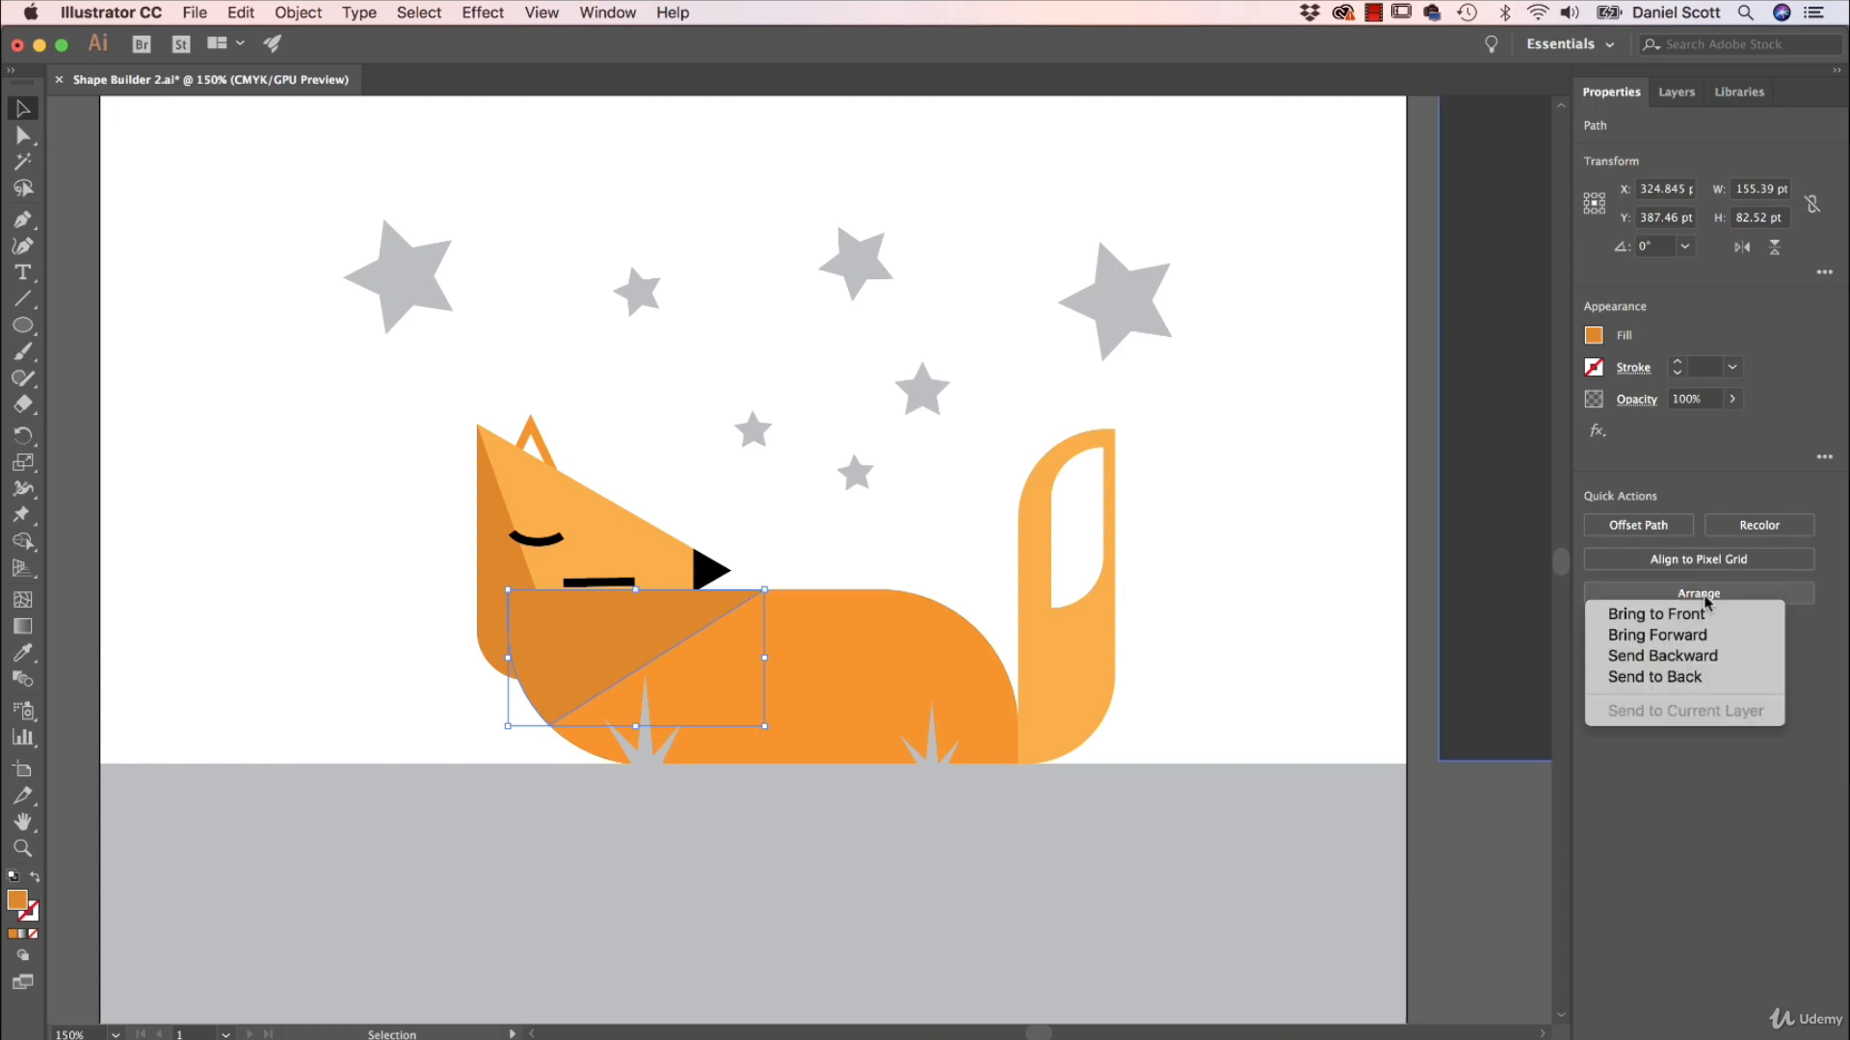
left_click(1674, 657)
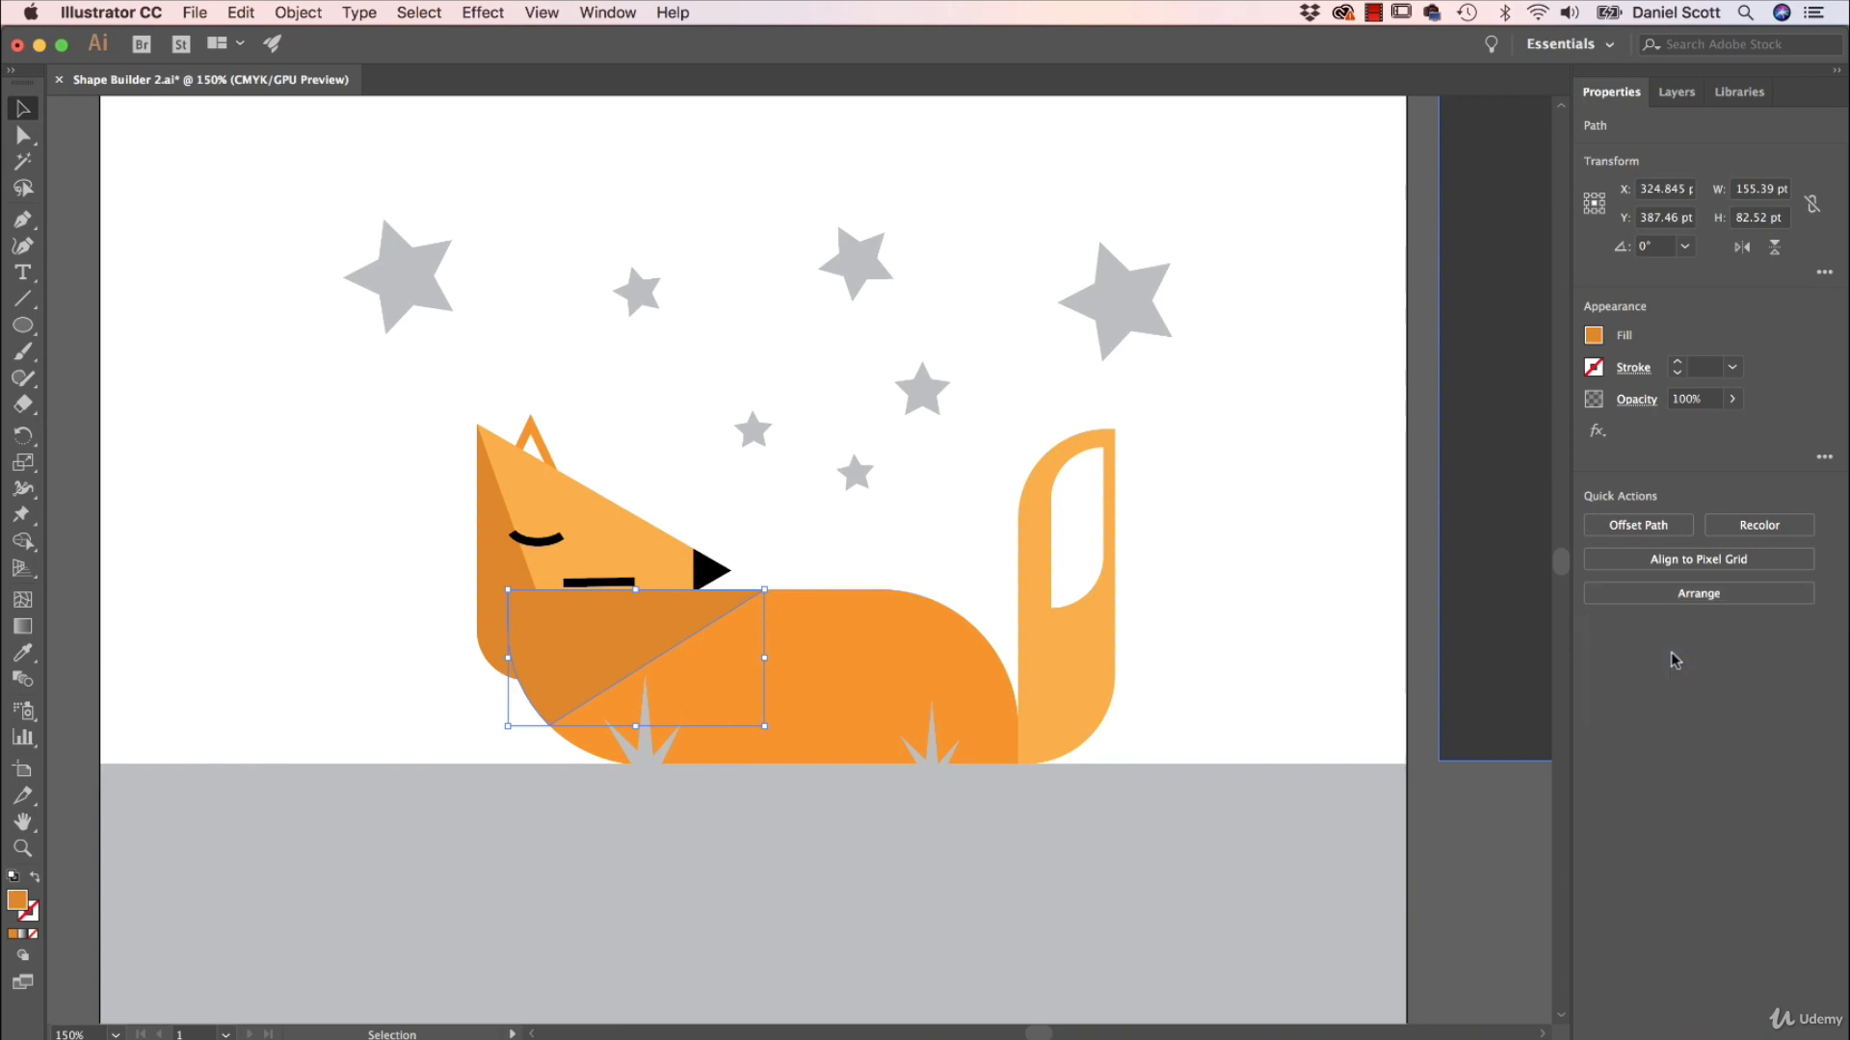
left_click(1056, 640)
left_click(642, 641)
left_click(1677, 595)
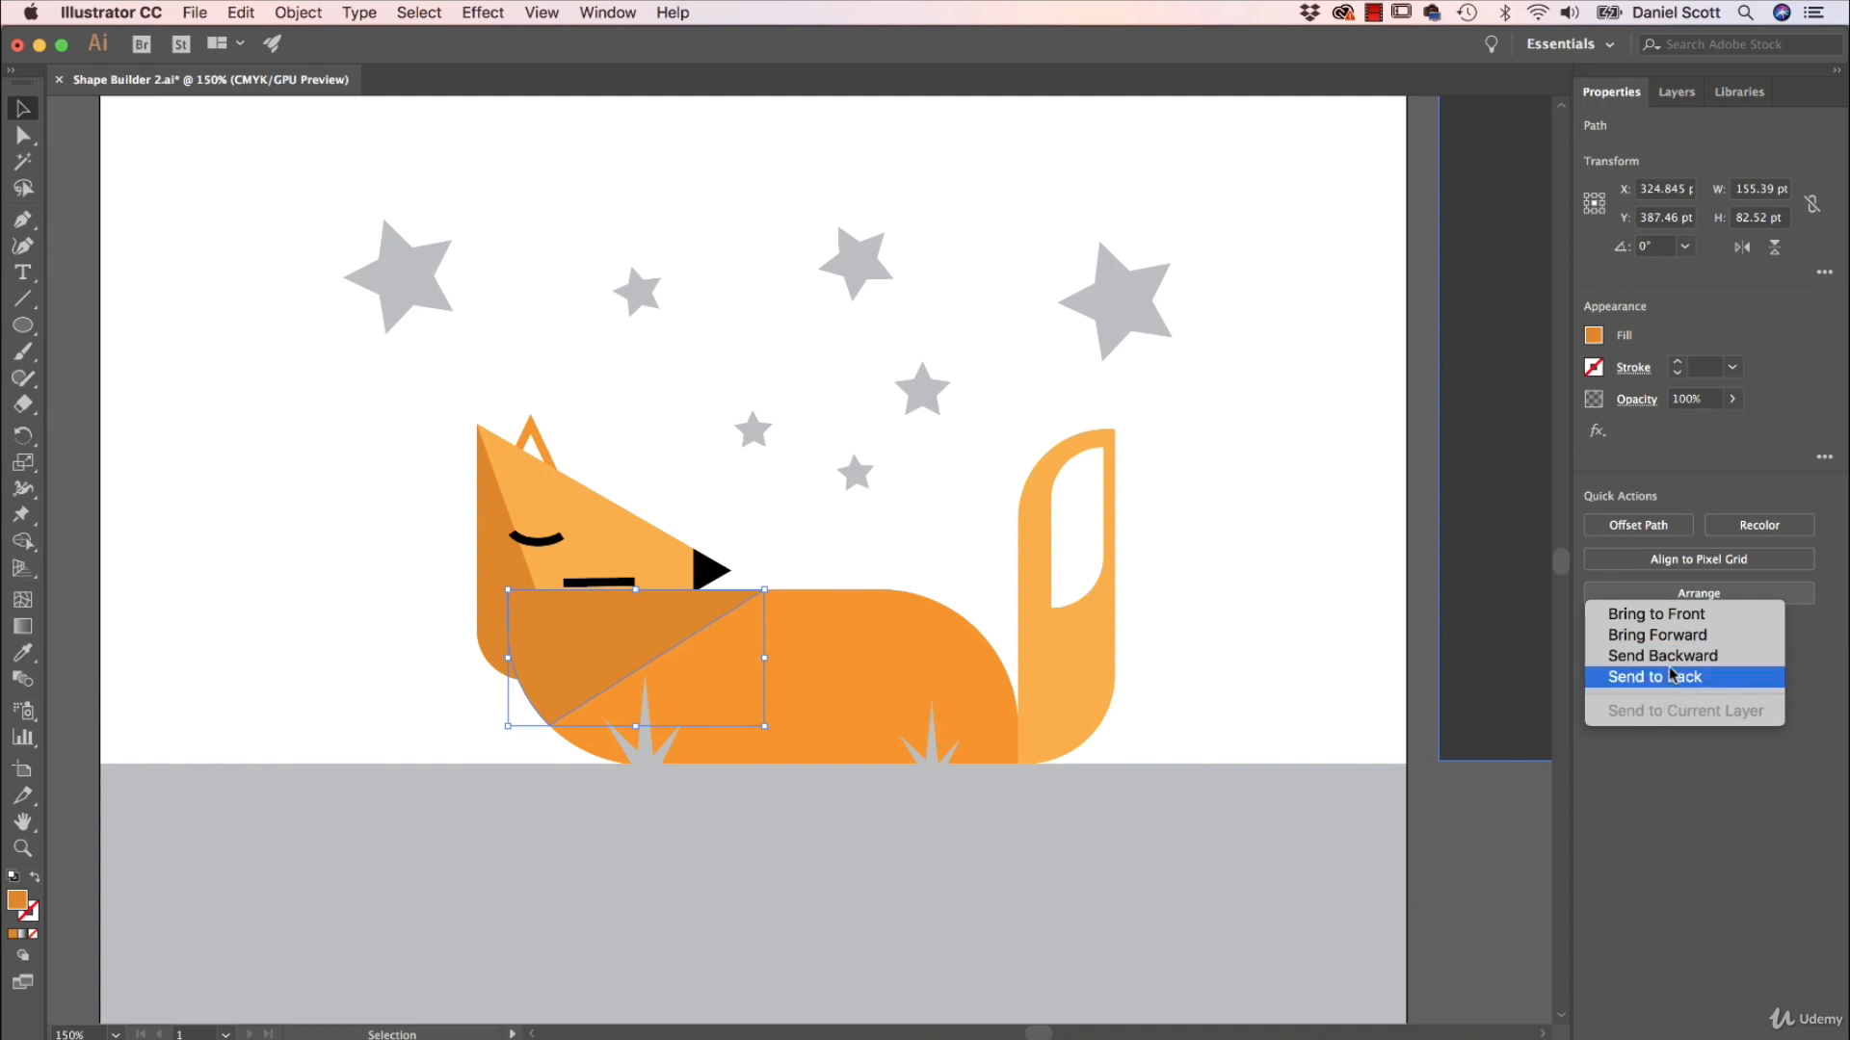
left_click(1675, 657)
left_click(1692, 596)
left_click(1692, 654)
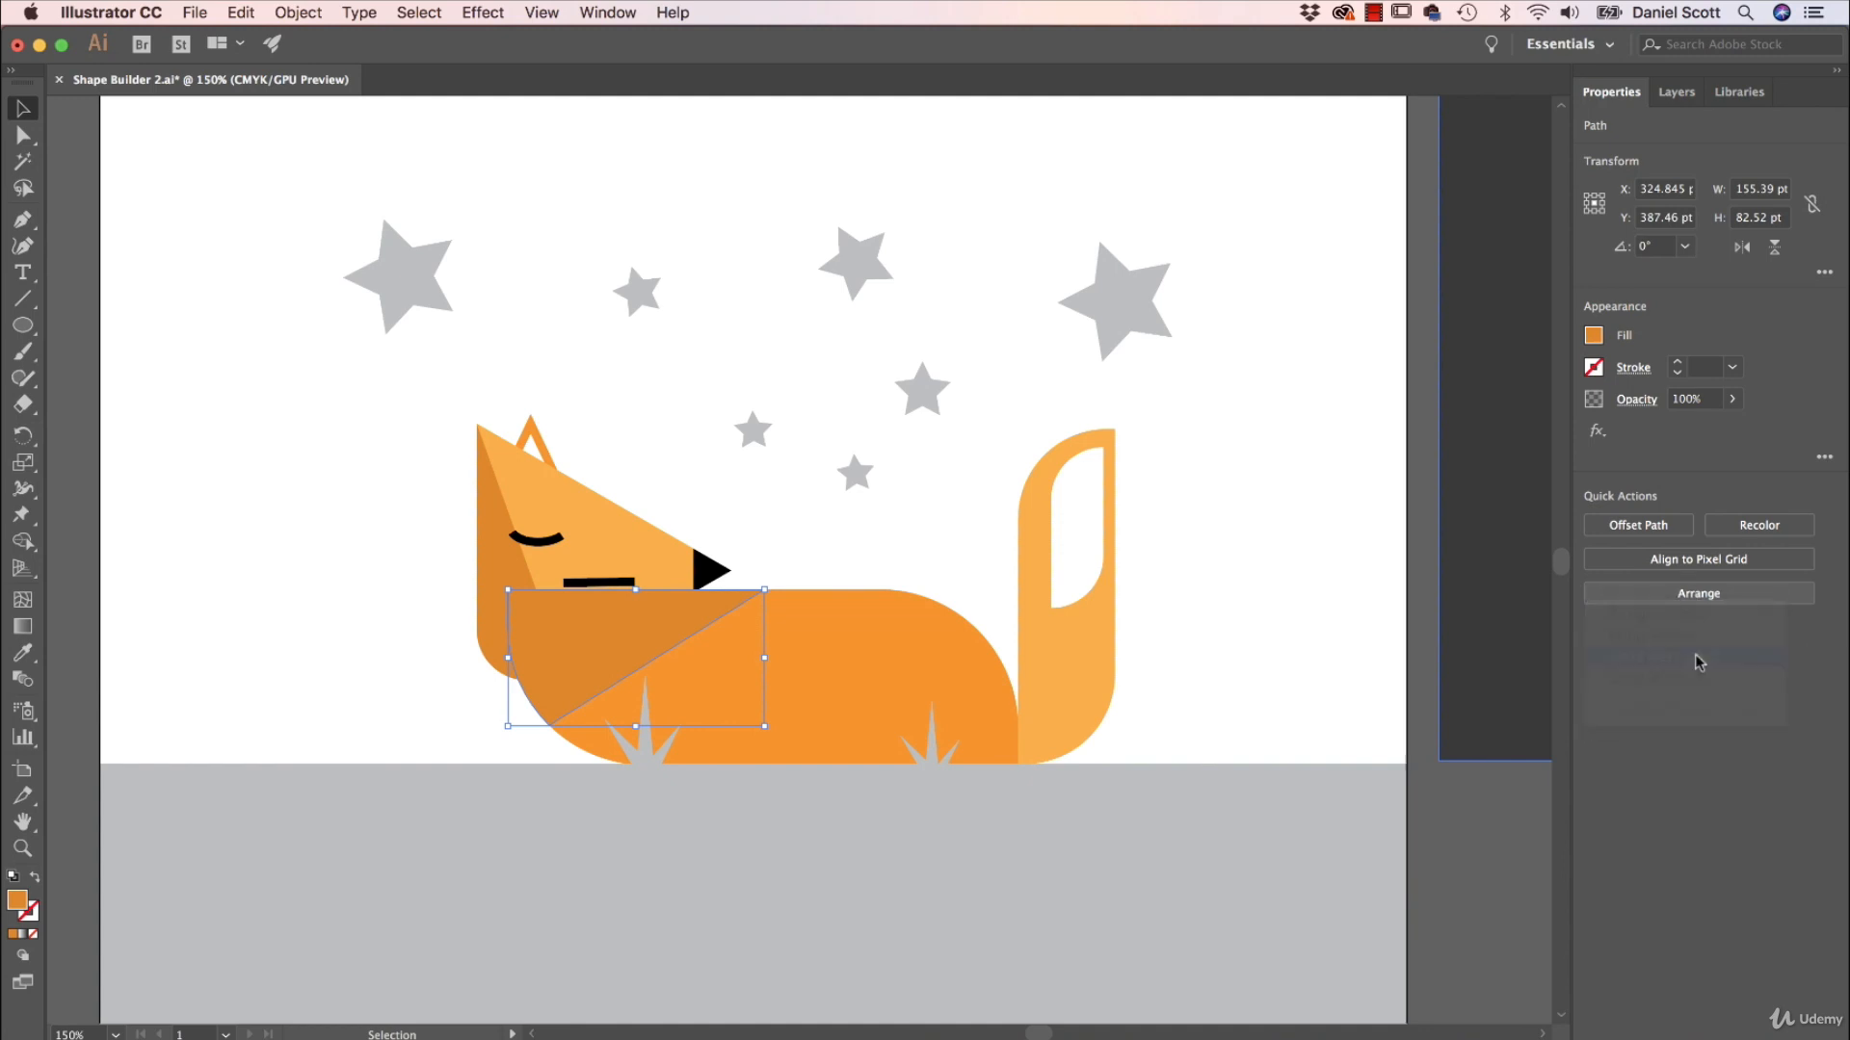
Send the dark neck piece to the back and select the remaining orange body piece.
left_click(1685, 596)
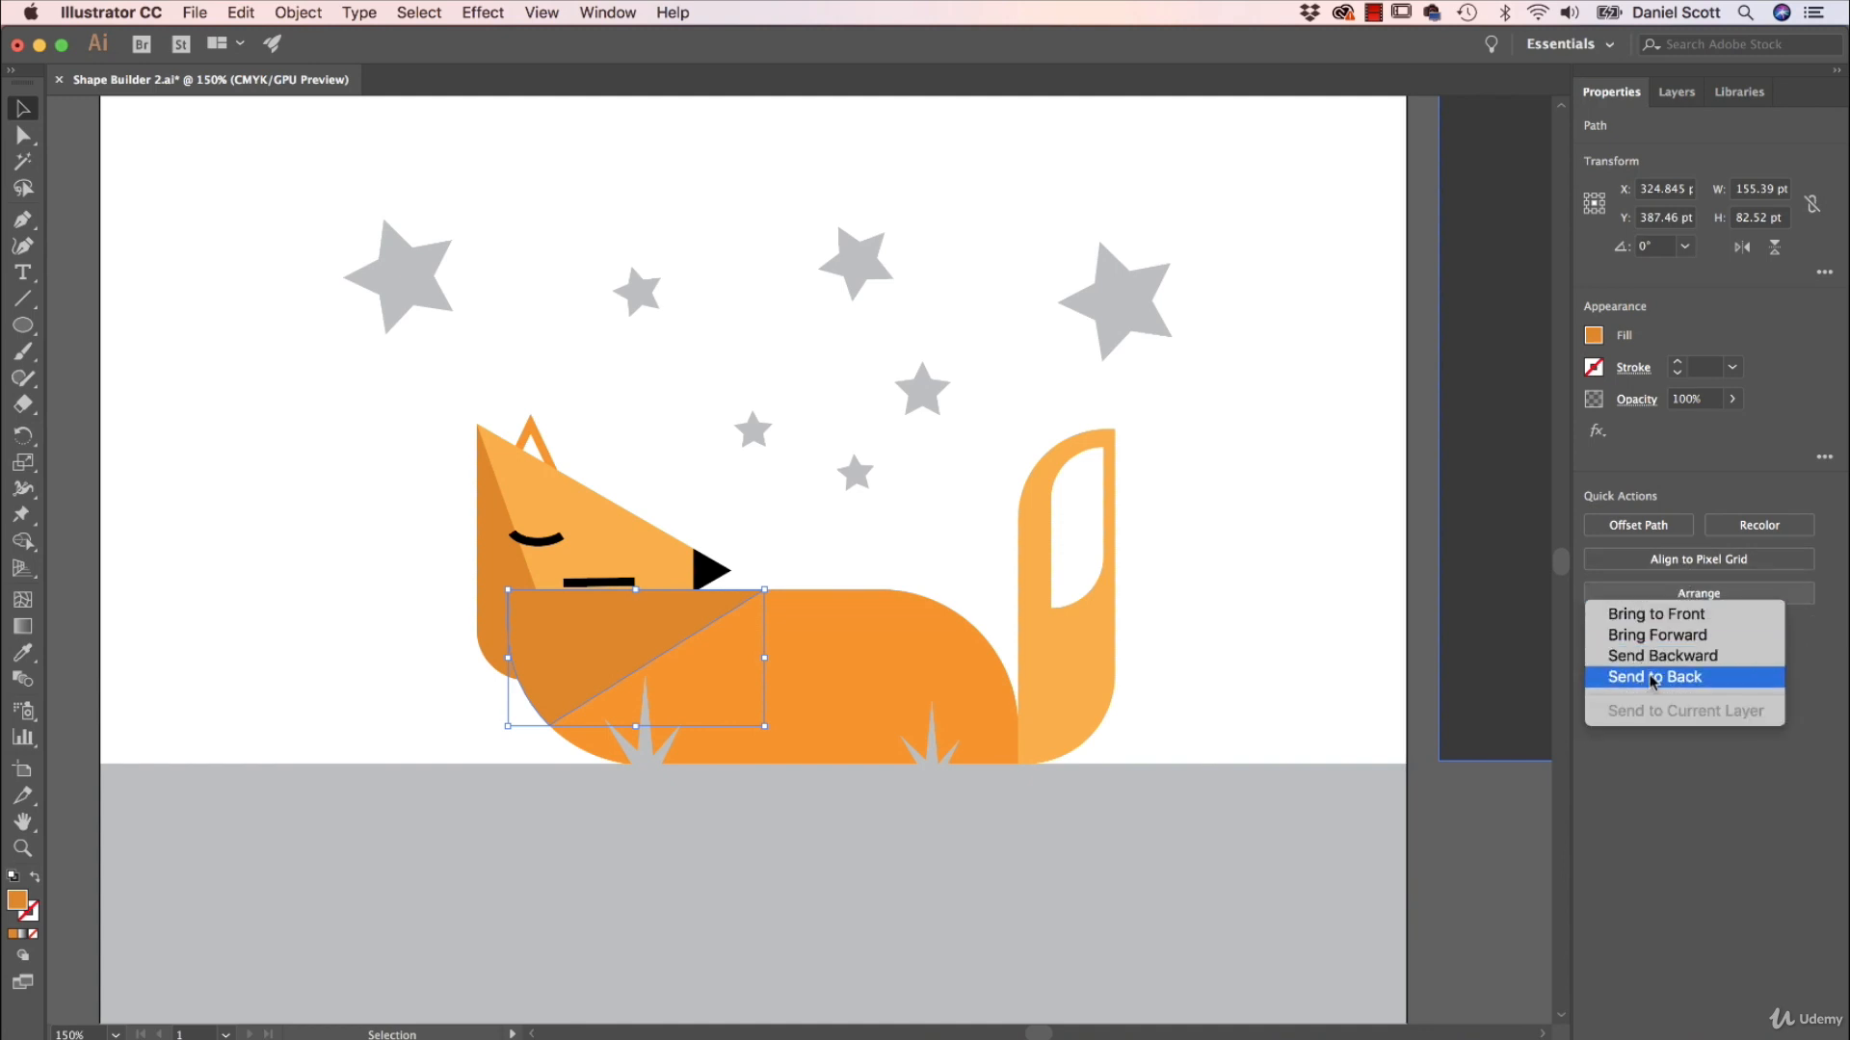
left_click(1652, 677)
left_click(1279, 713)
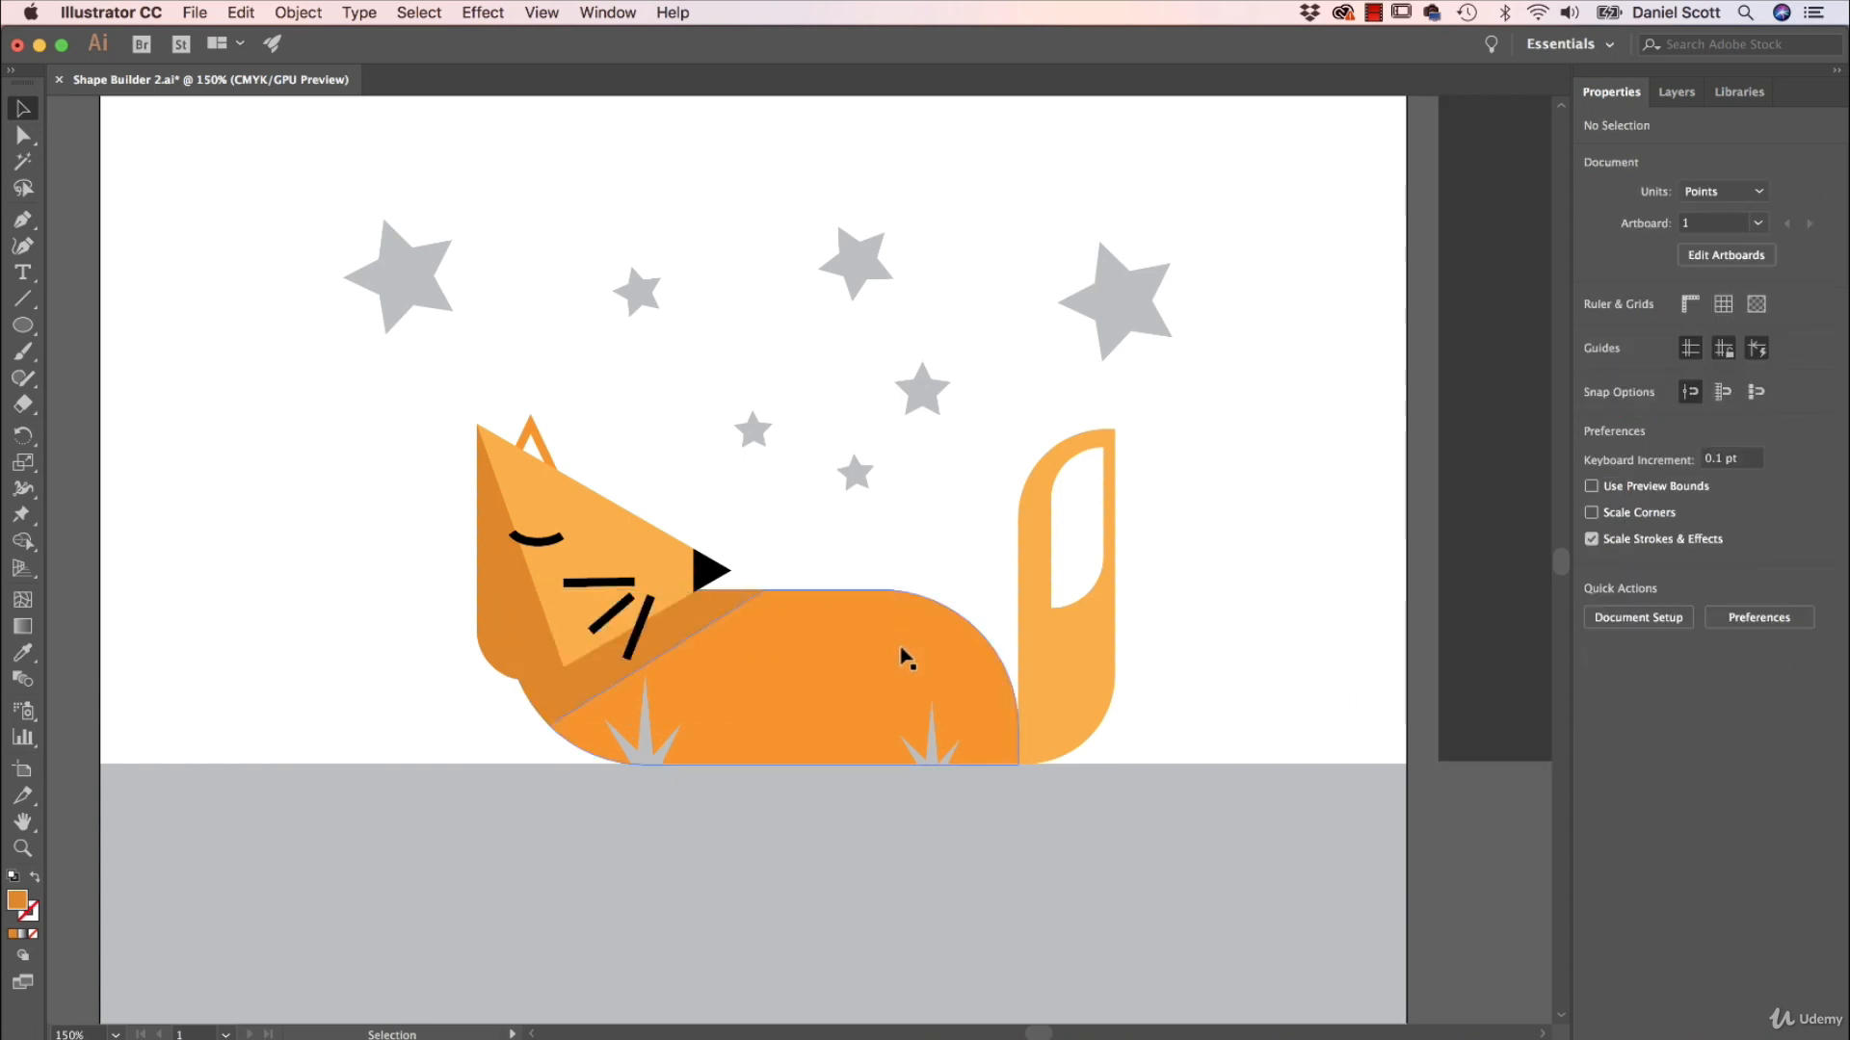
left_click(879, 710)
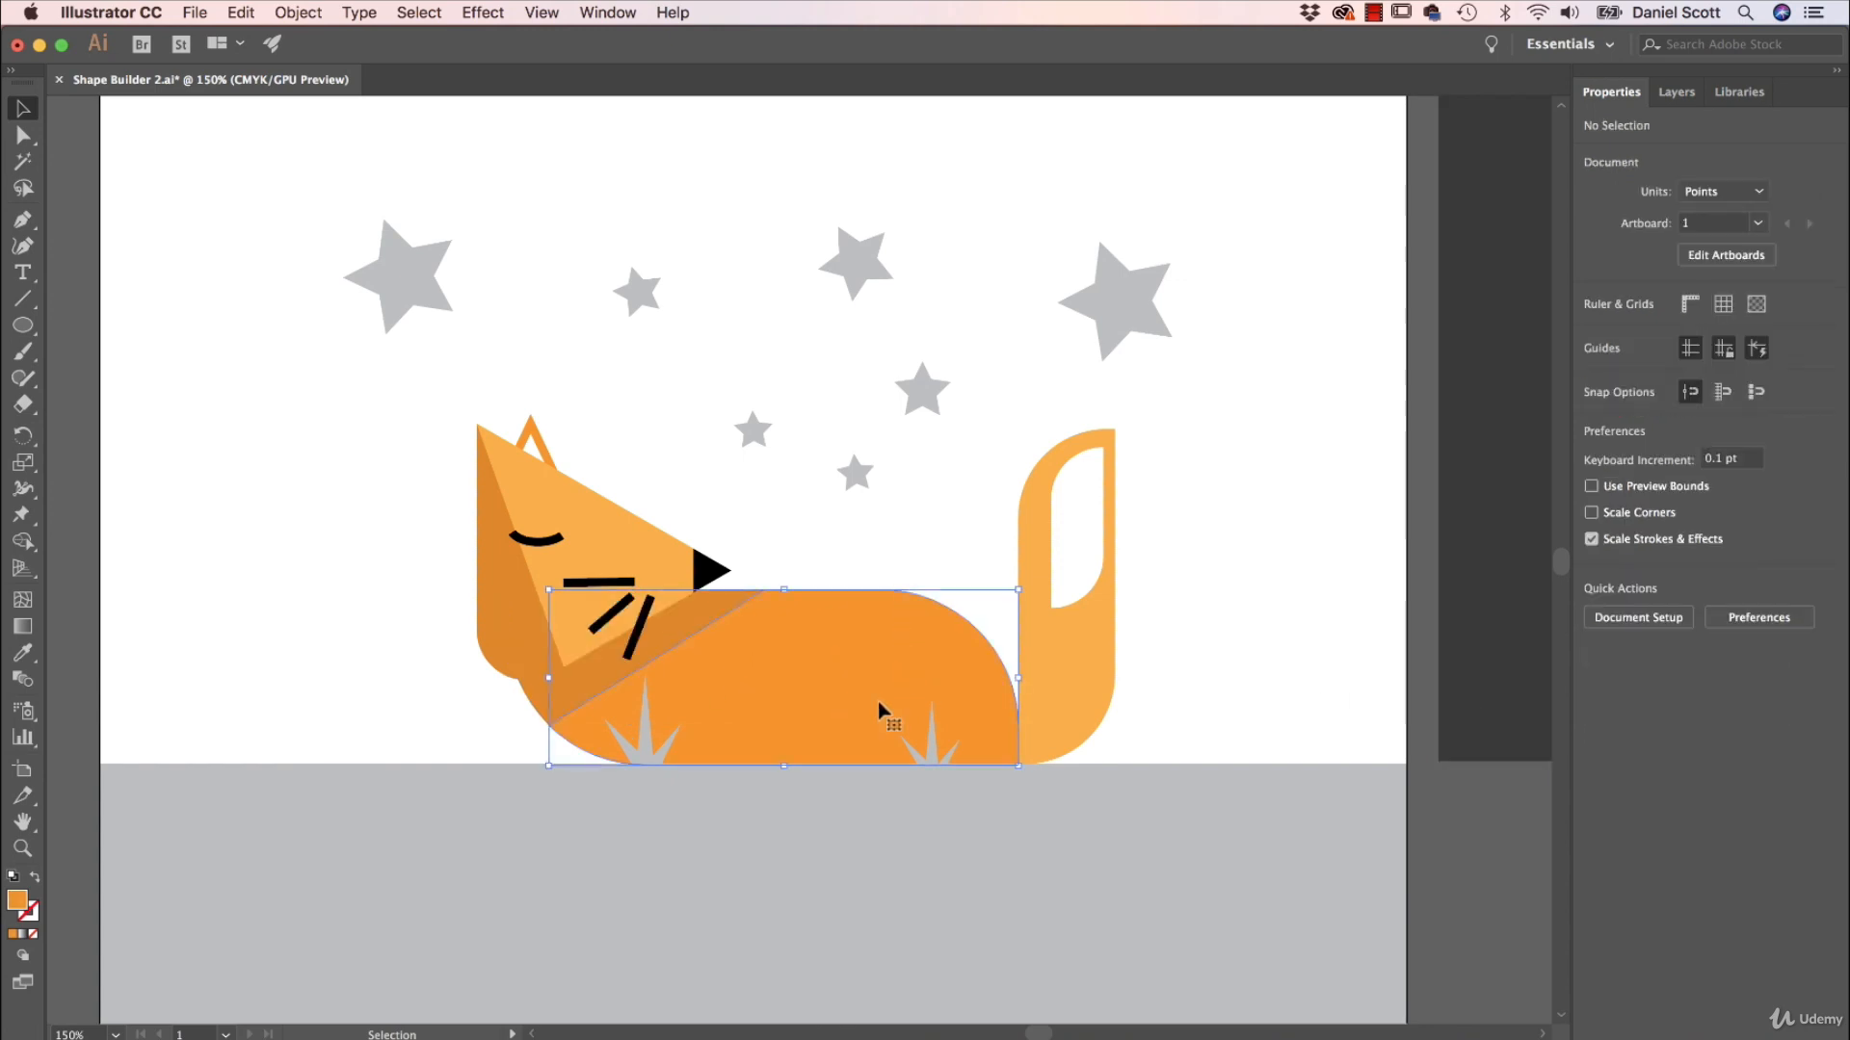
Paste an enlarged copy of the orange body piece, offset down and toward the head, and select it together with the original body.
key("super+c")
key("super+v")
left_click_drag(1035, 472, 1166, 424)
left_click_drag(991, 559, 807, 696)
left_click(1014, 722, "shift")
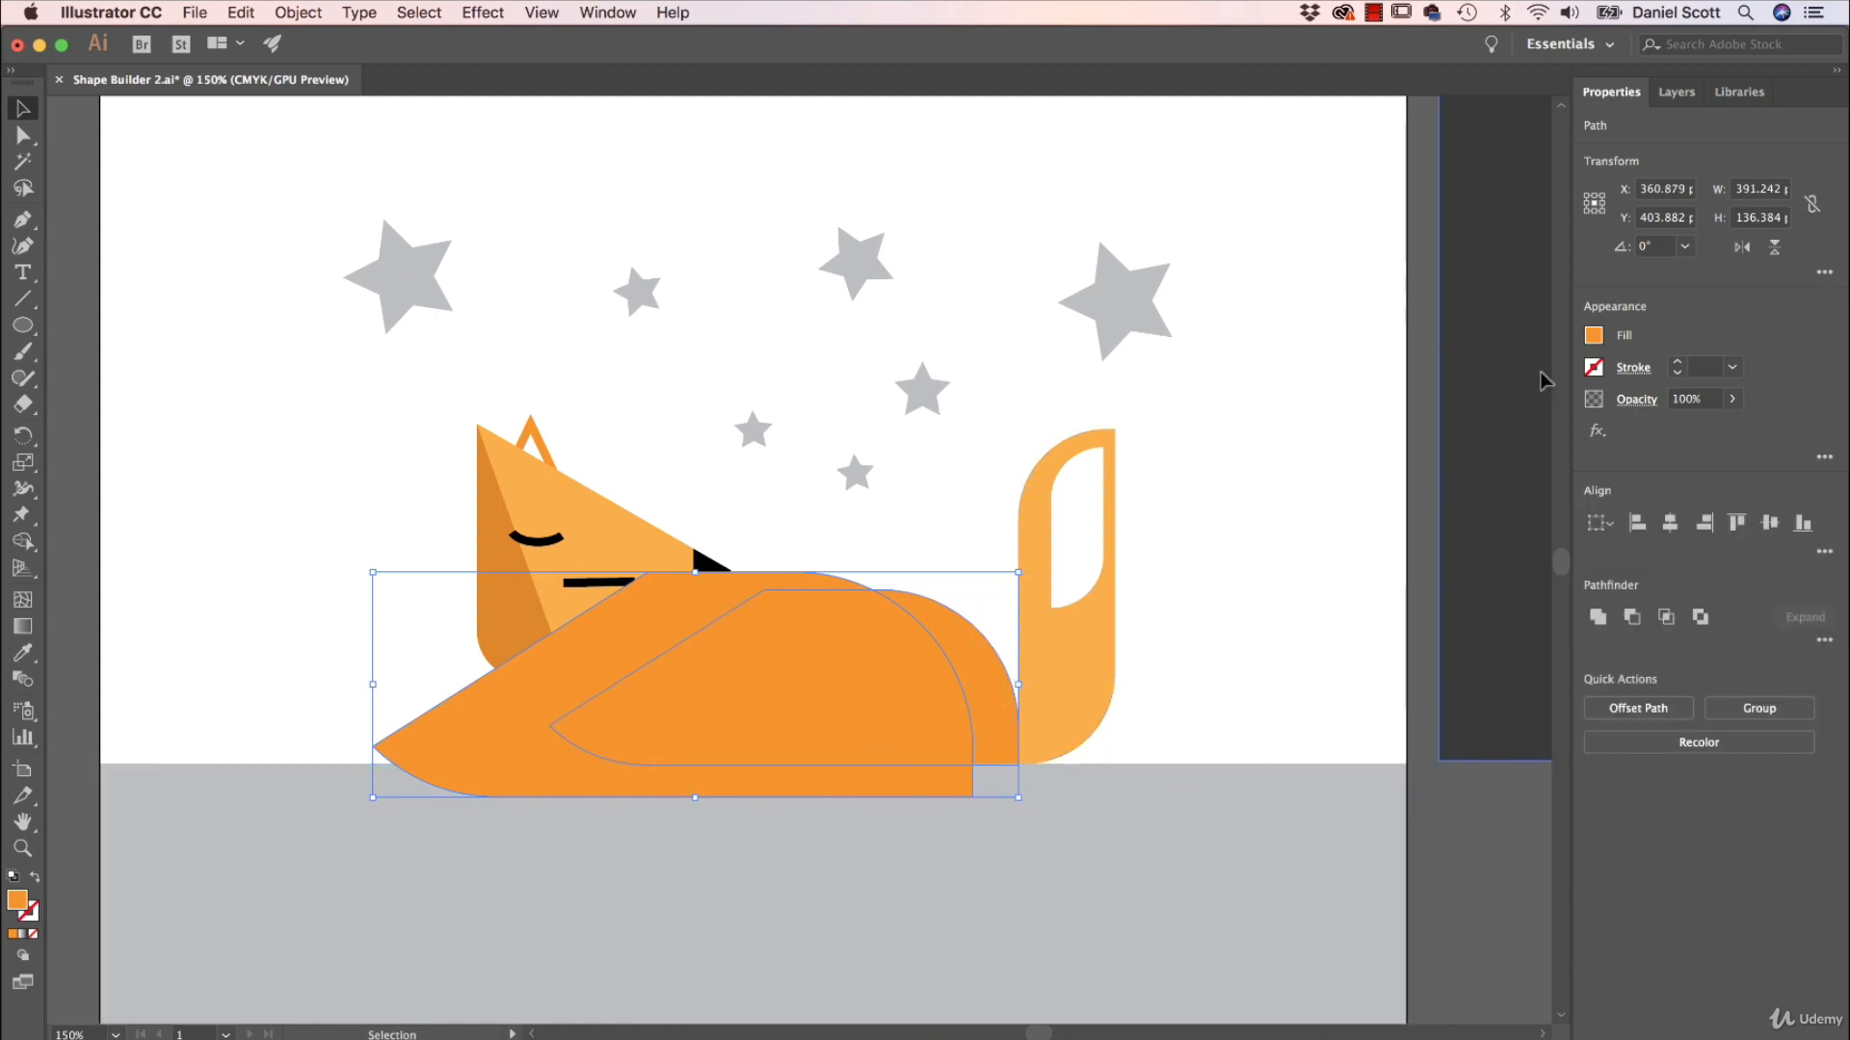
With Shape Builder, split off the curved rear strip of the body in a darker orange, C 0, M 47.53, Y 87.64, K 10.
left_click(21, 544)
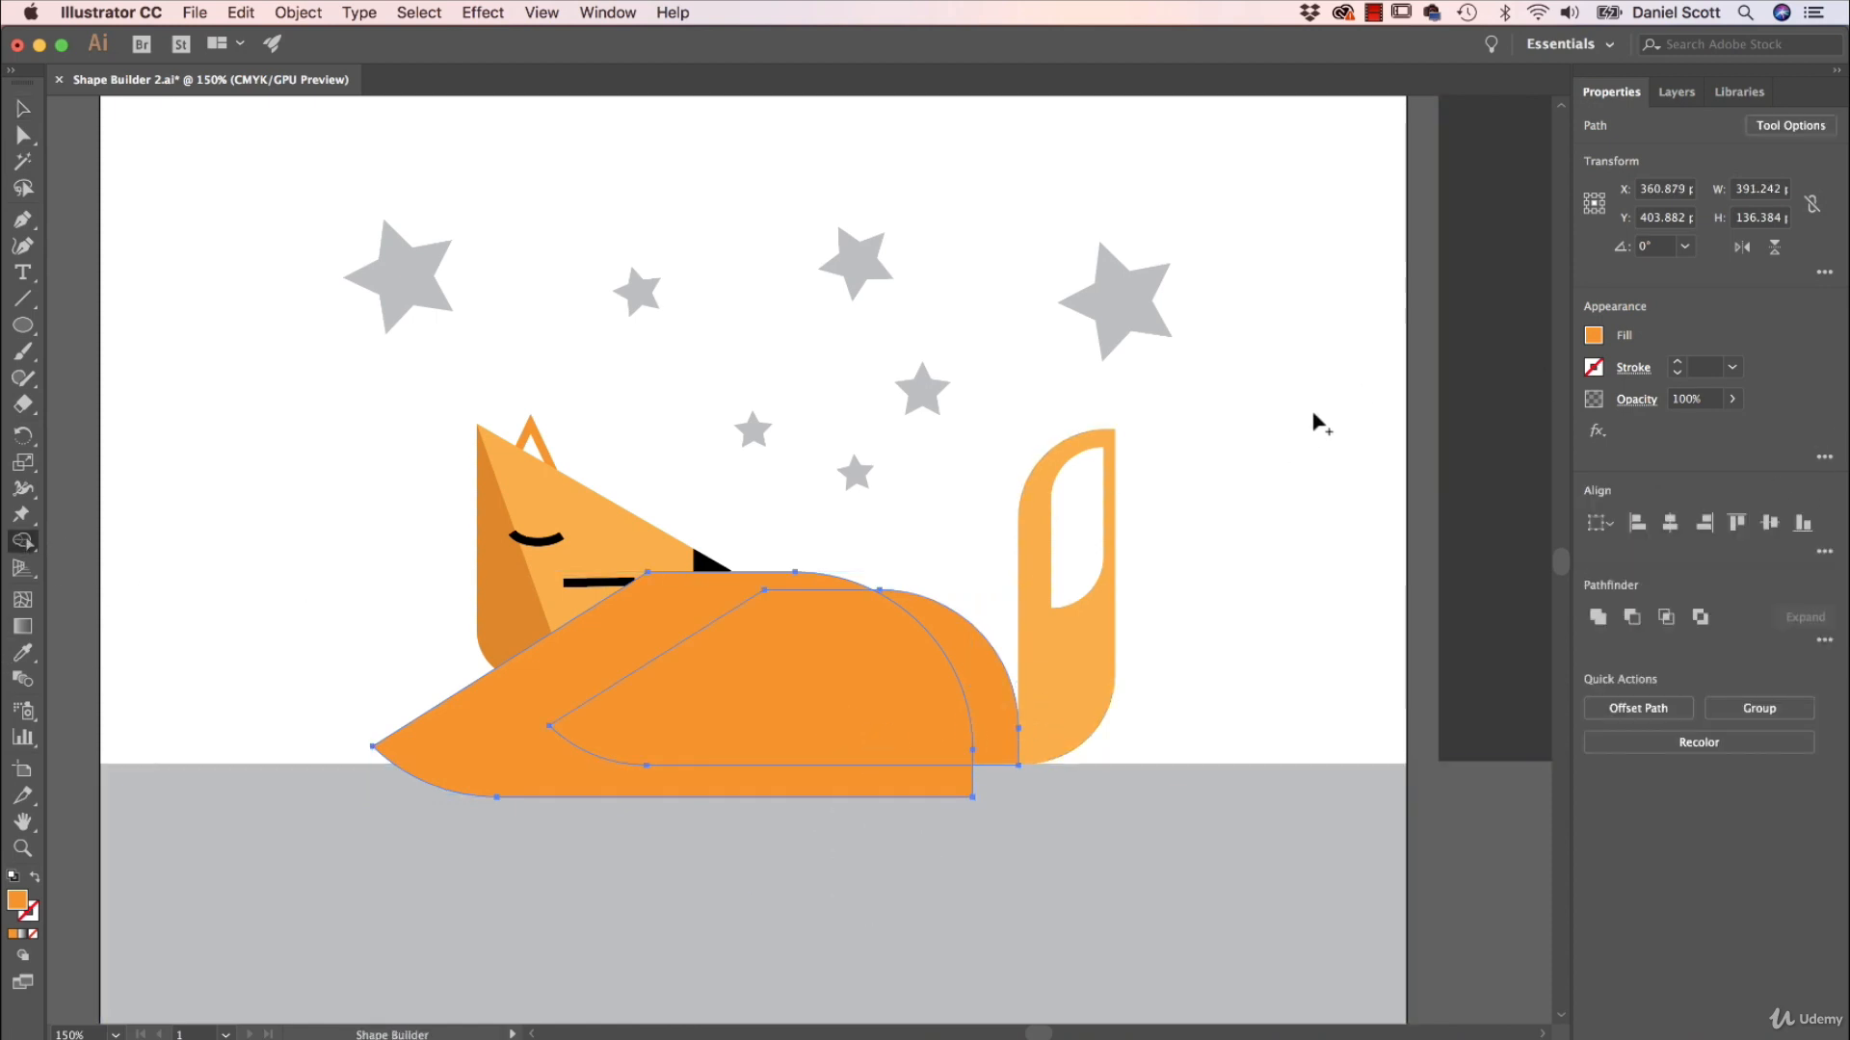
left_click(1593, 336)
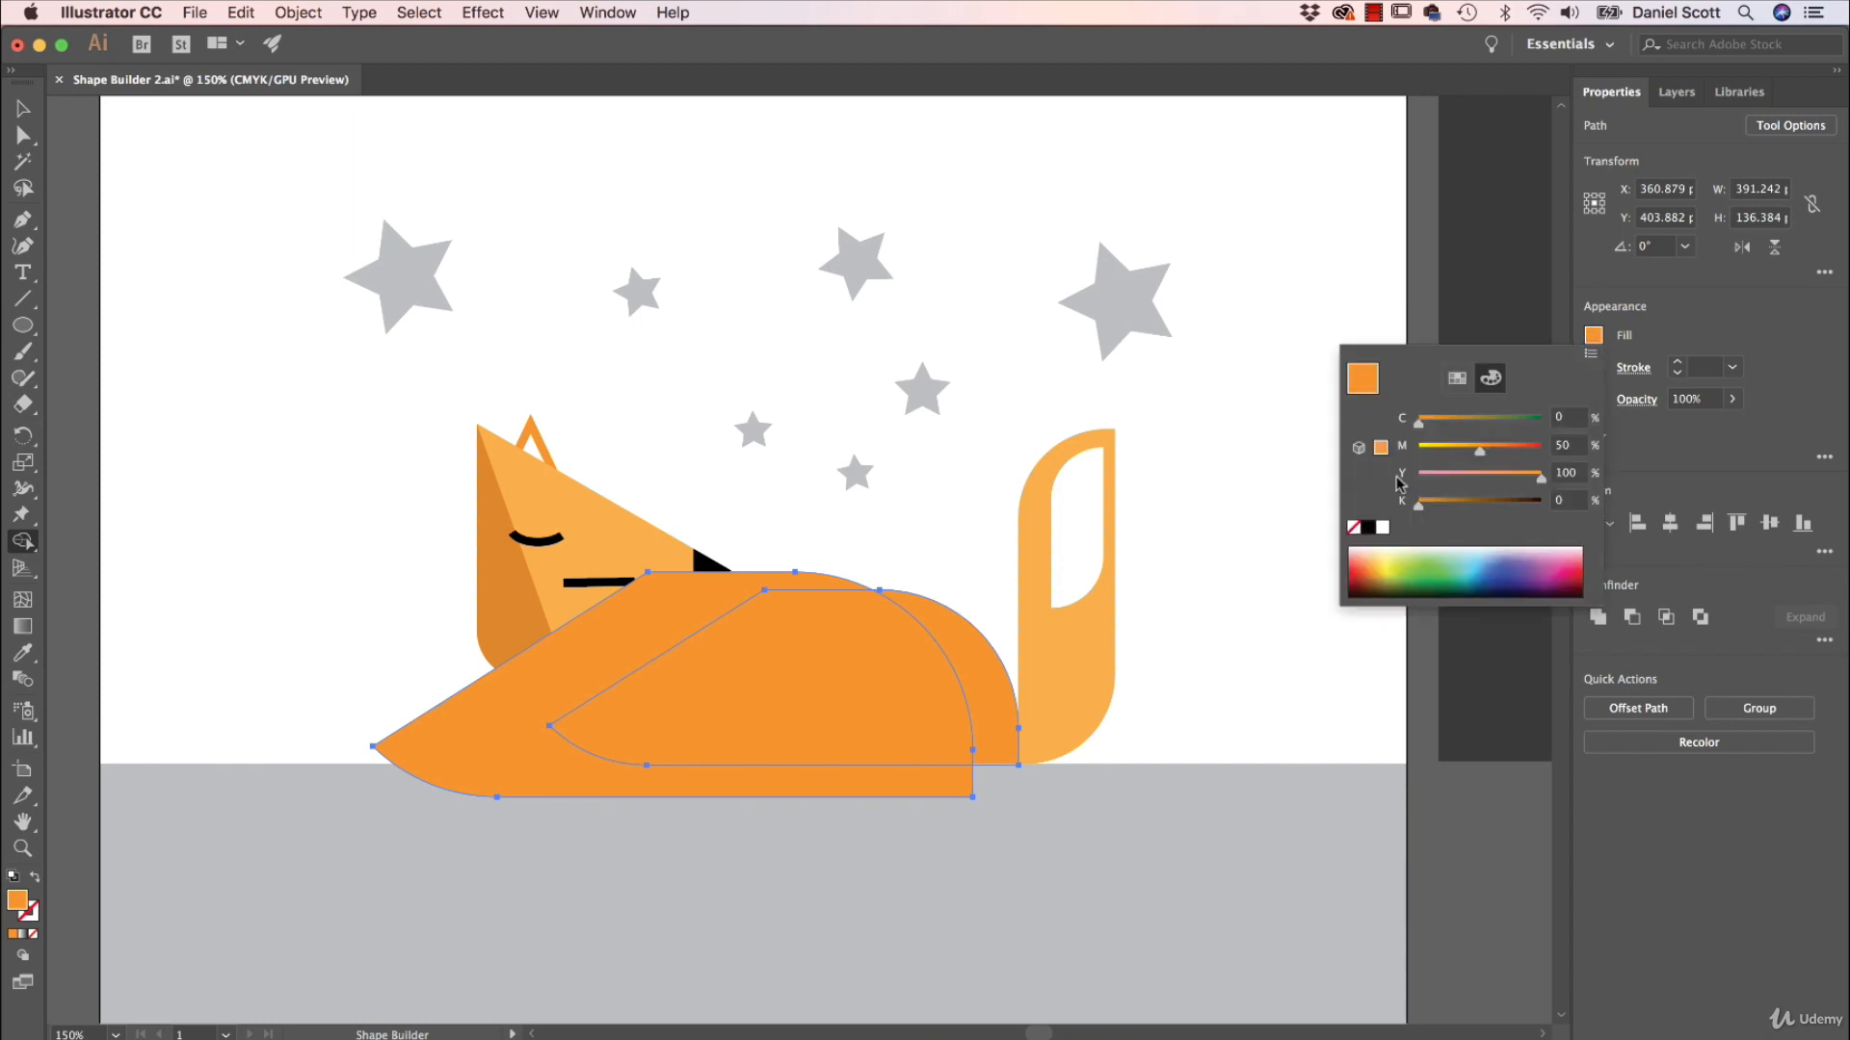
left_click(1381, 450)
left_click(1567, 500)
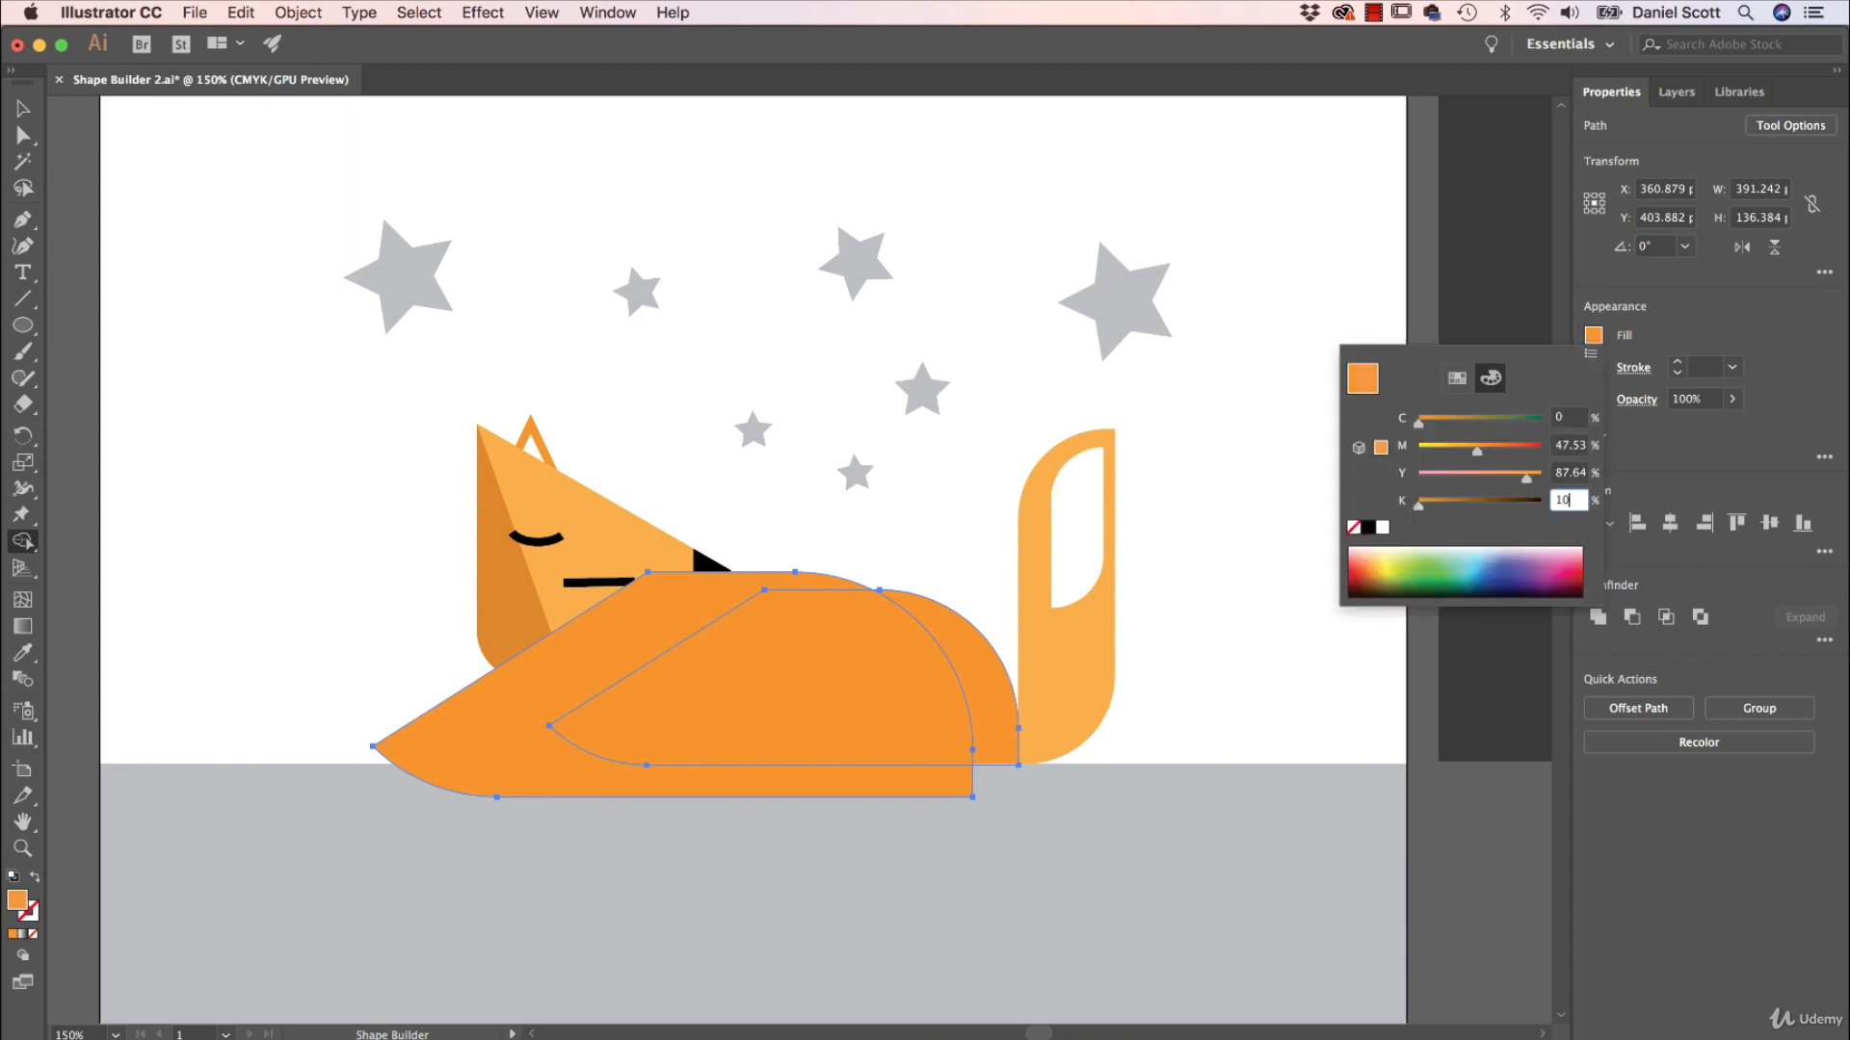
left_click(1687, 324)
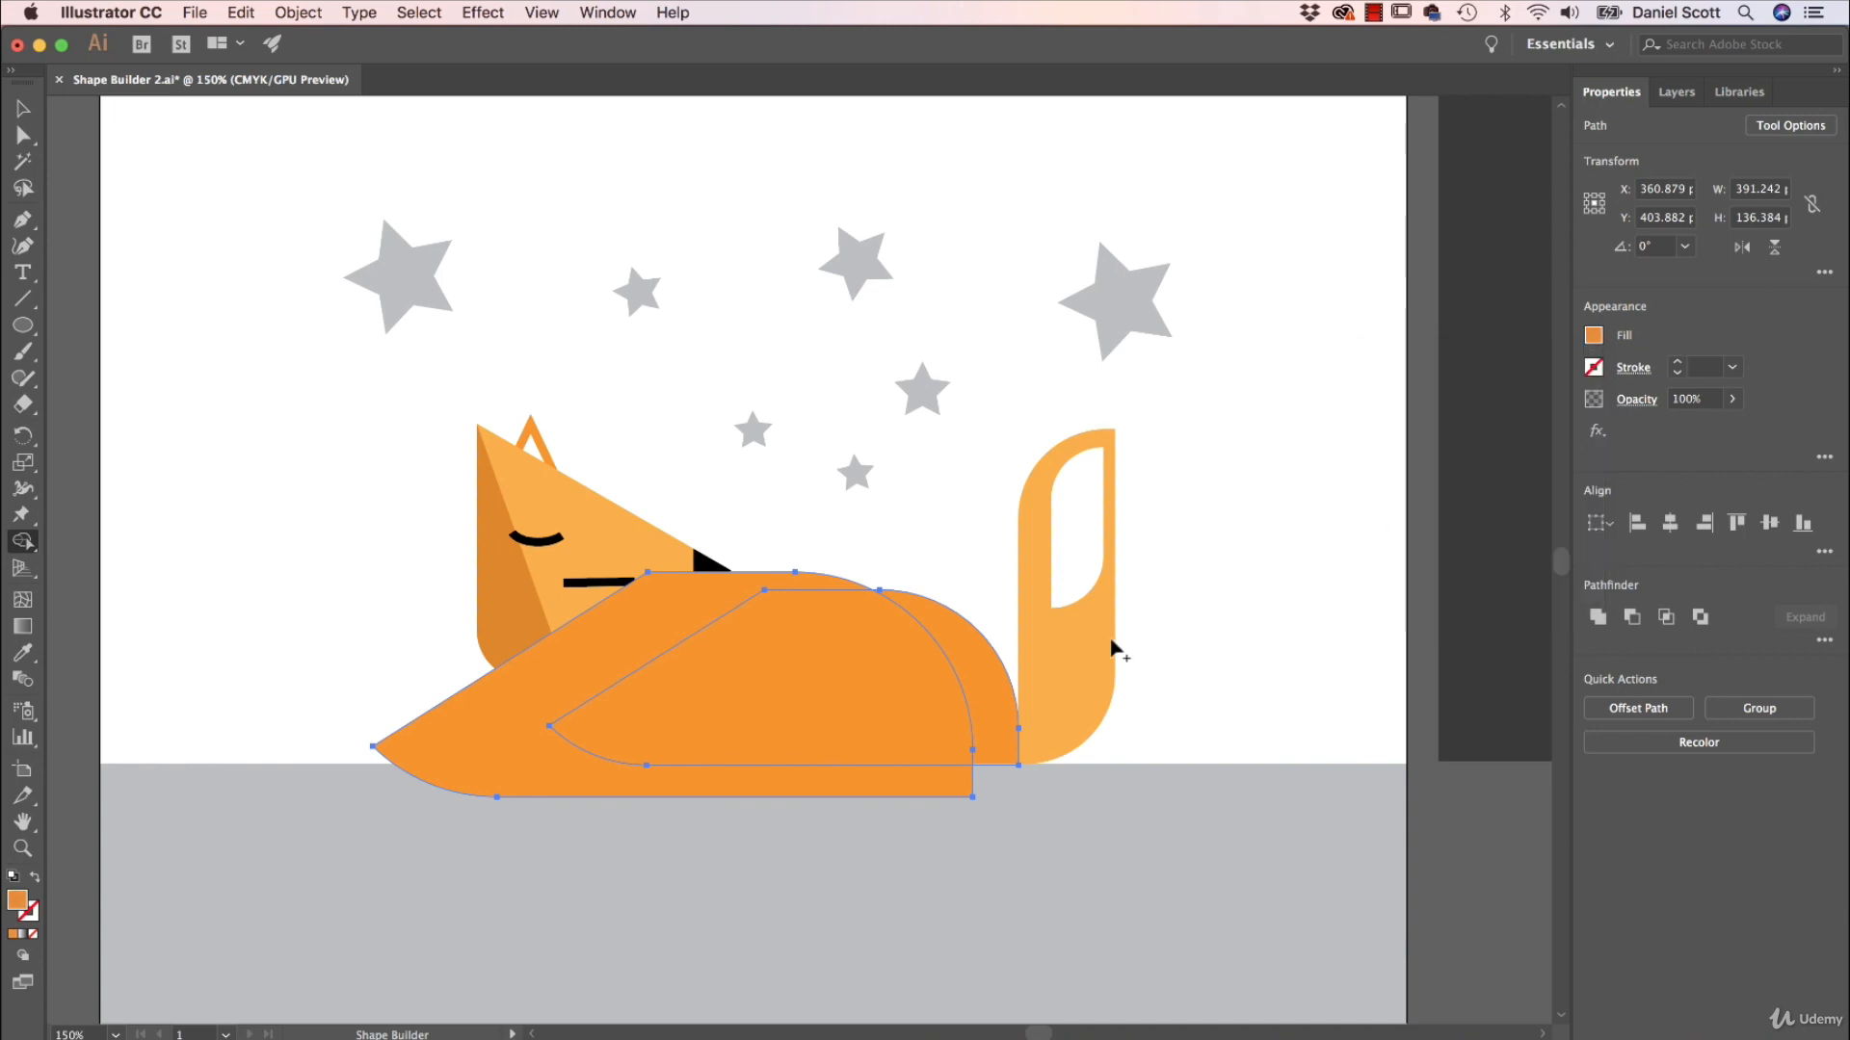
left_click(995, 687)
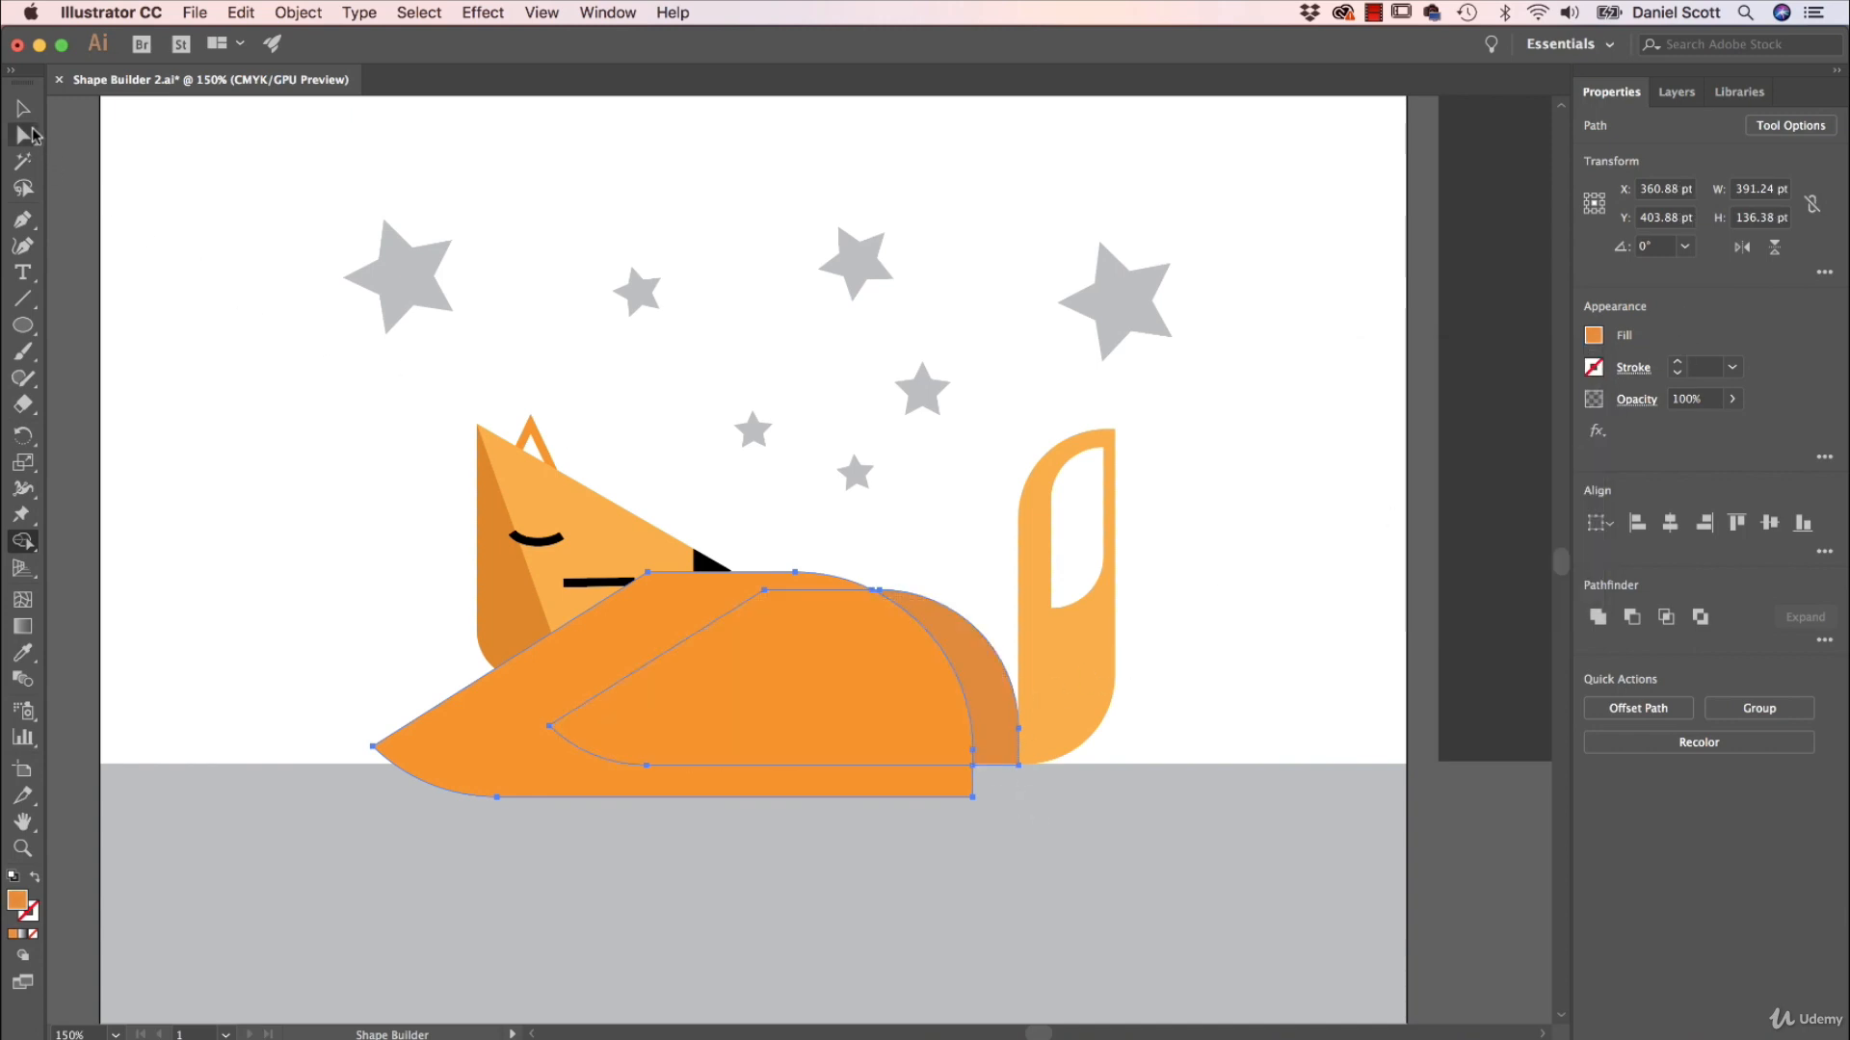
Delete the enlarged body copy, keeping the darker strip at the rear of the body.
left_click(22, 109)
left_click(260, 485)
left_click(859, 714)
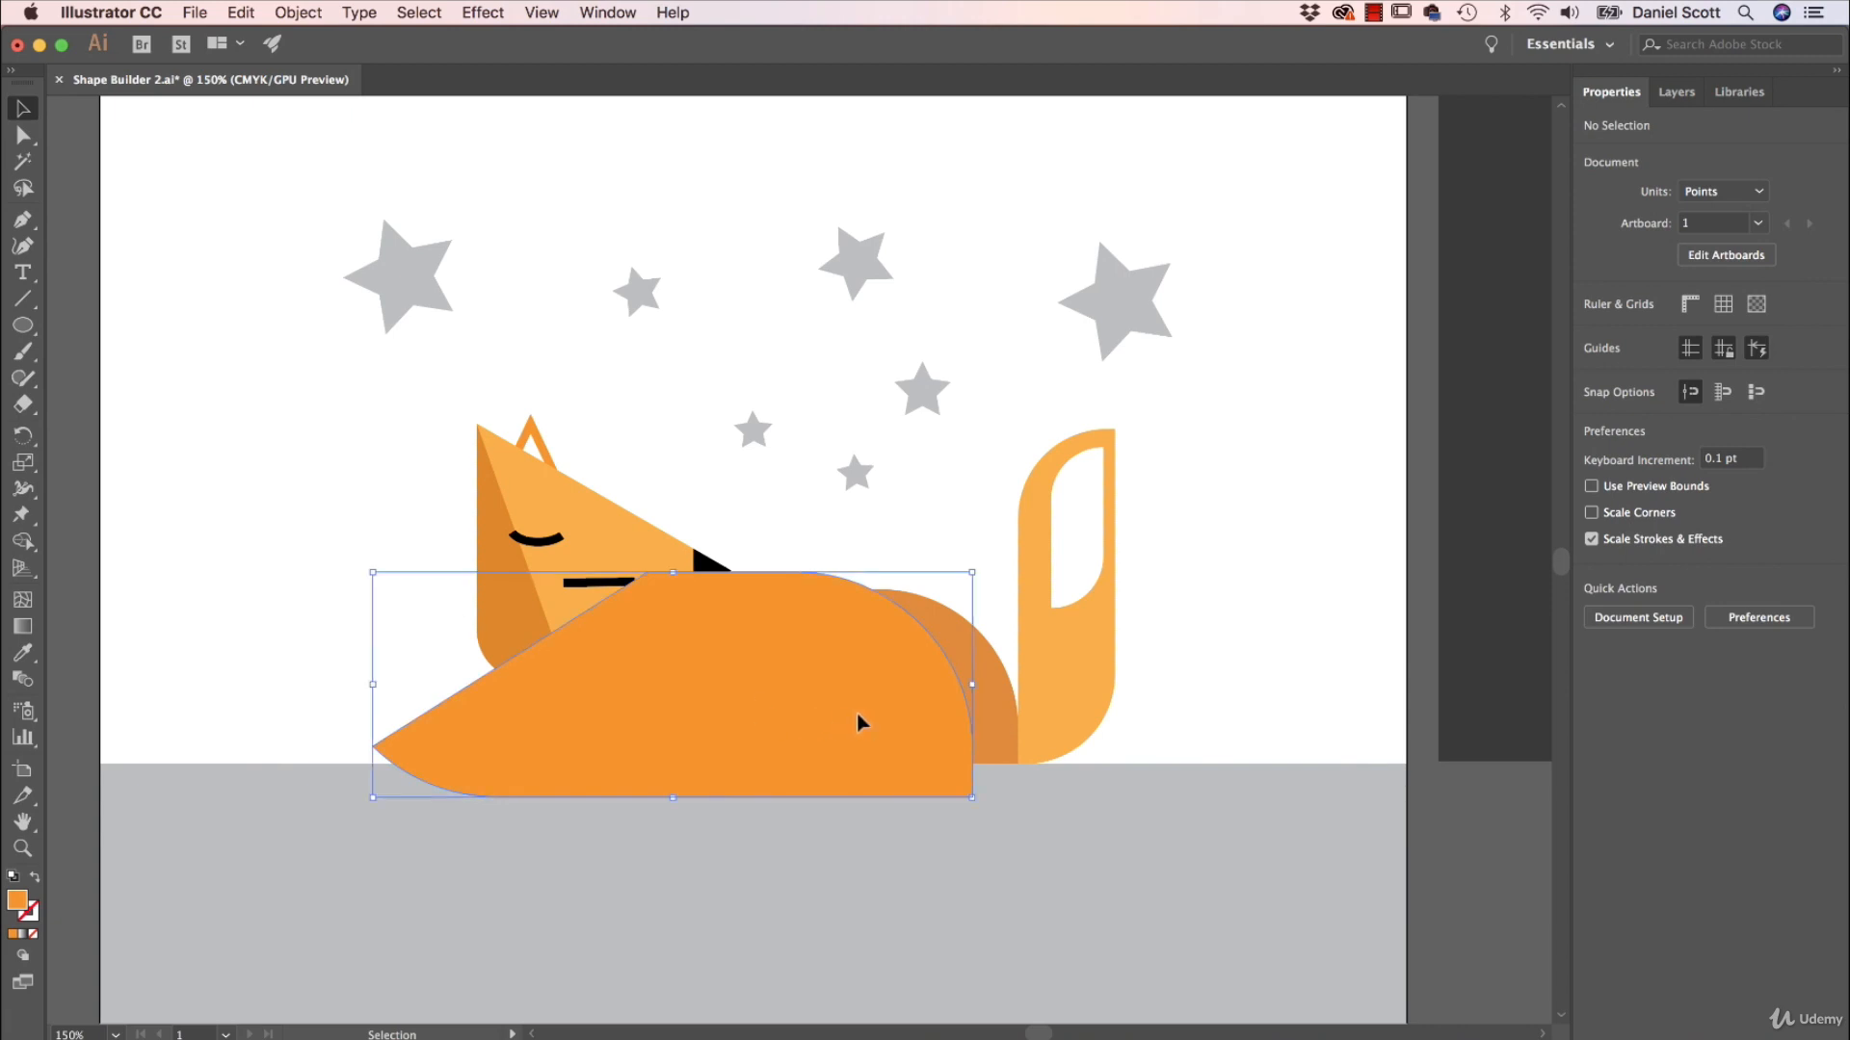
key("Delete")
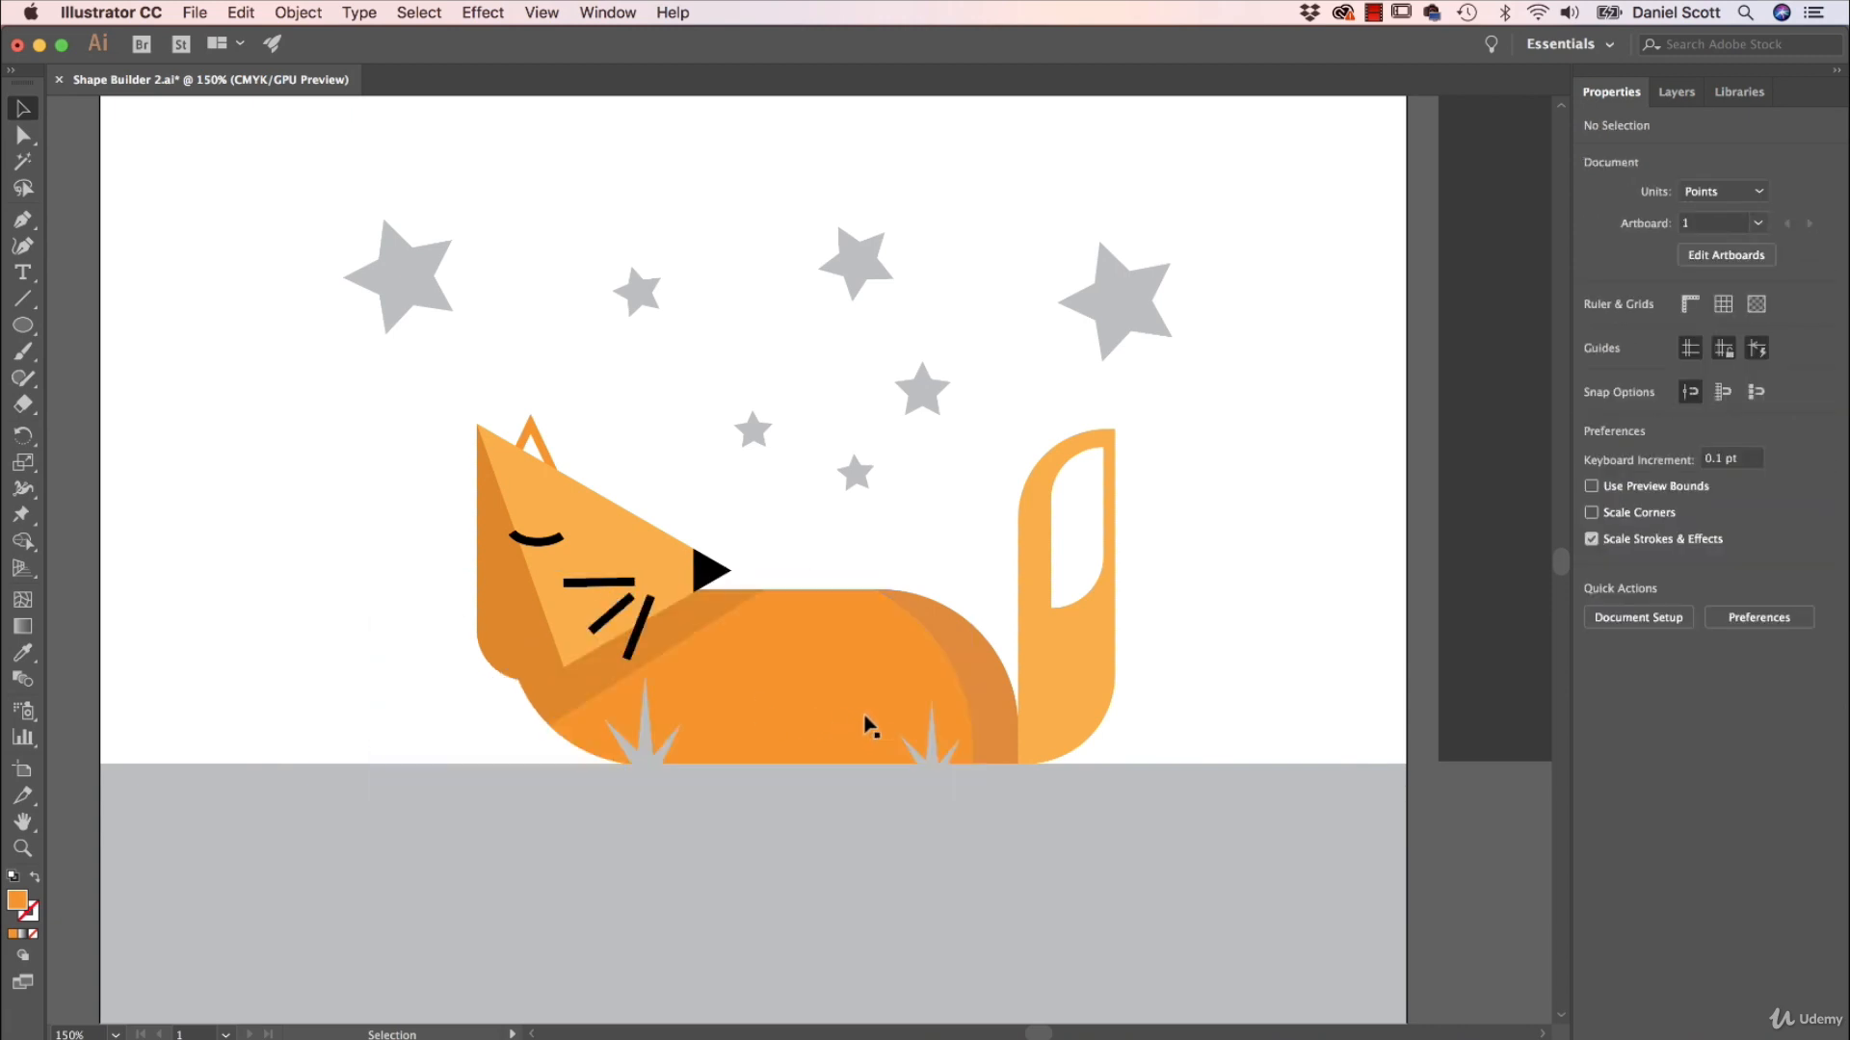
Make an enlarged copy of the tail, about 73 by 252 pt, offset up and toward the body, and select it with the original tail.
left_click(1083, 663)
key("a")
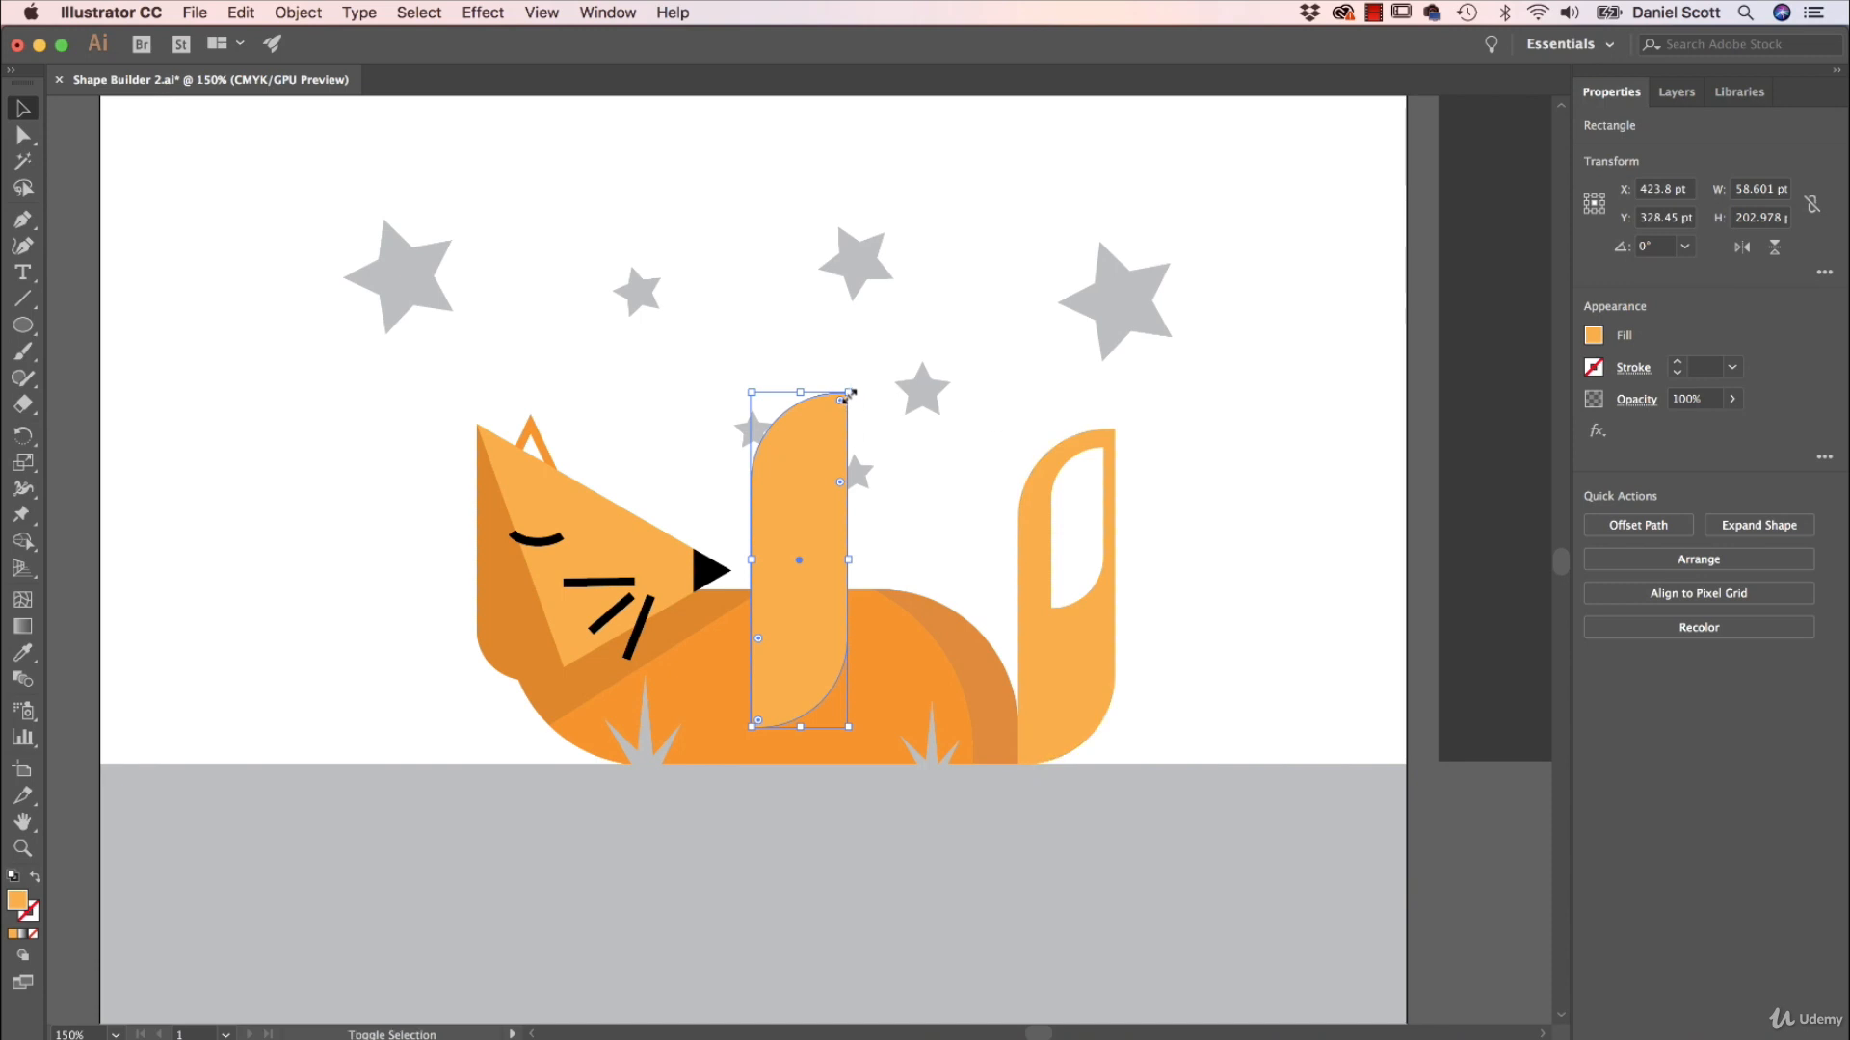
left_click_drag(853, 395, 872, 310)
mouse_move(815, 632)
left_mouse_down()
mouse_move(1103, 609)
mouse_move(1051, 640)
mouse_move(1026, 684)
mouse_move(1034, 648)
left_mouse_up()
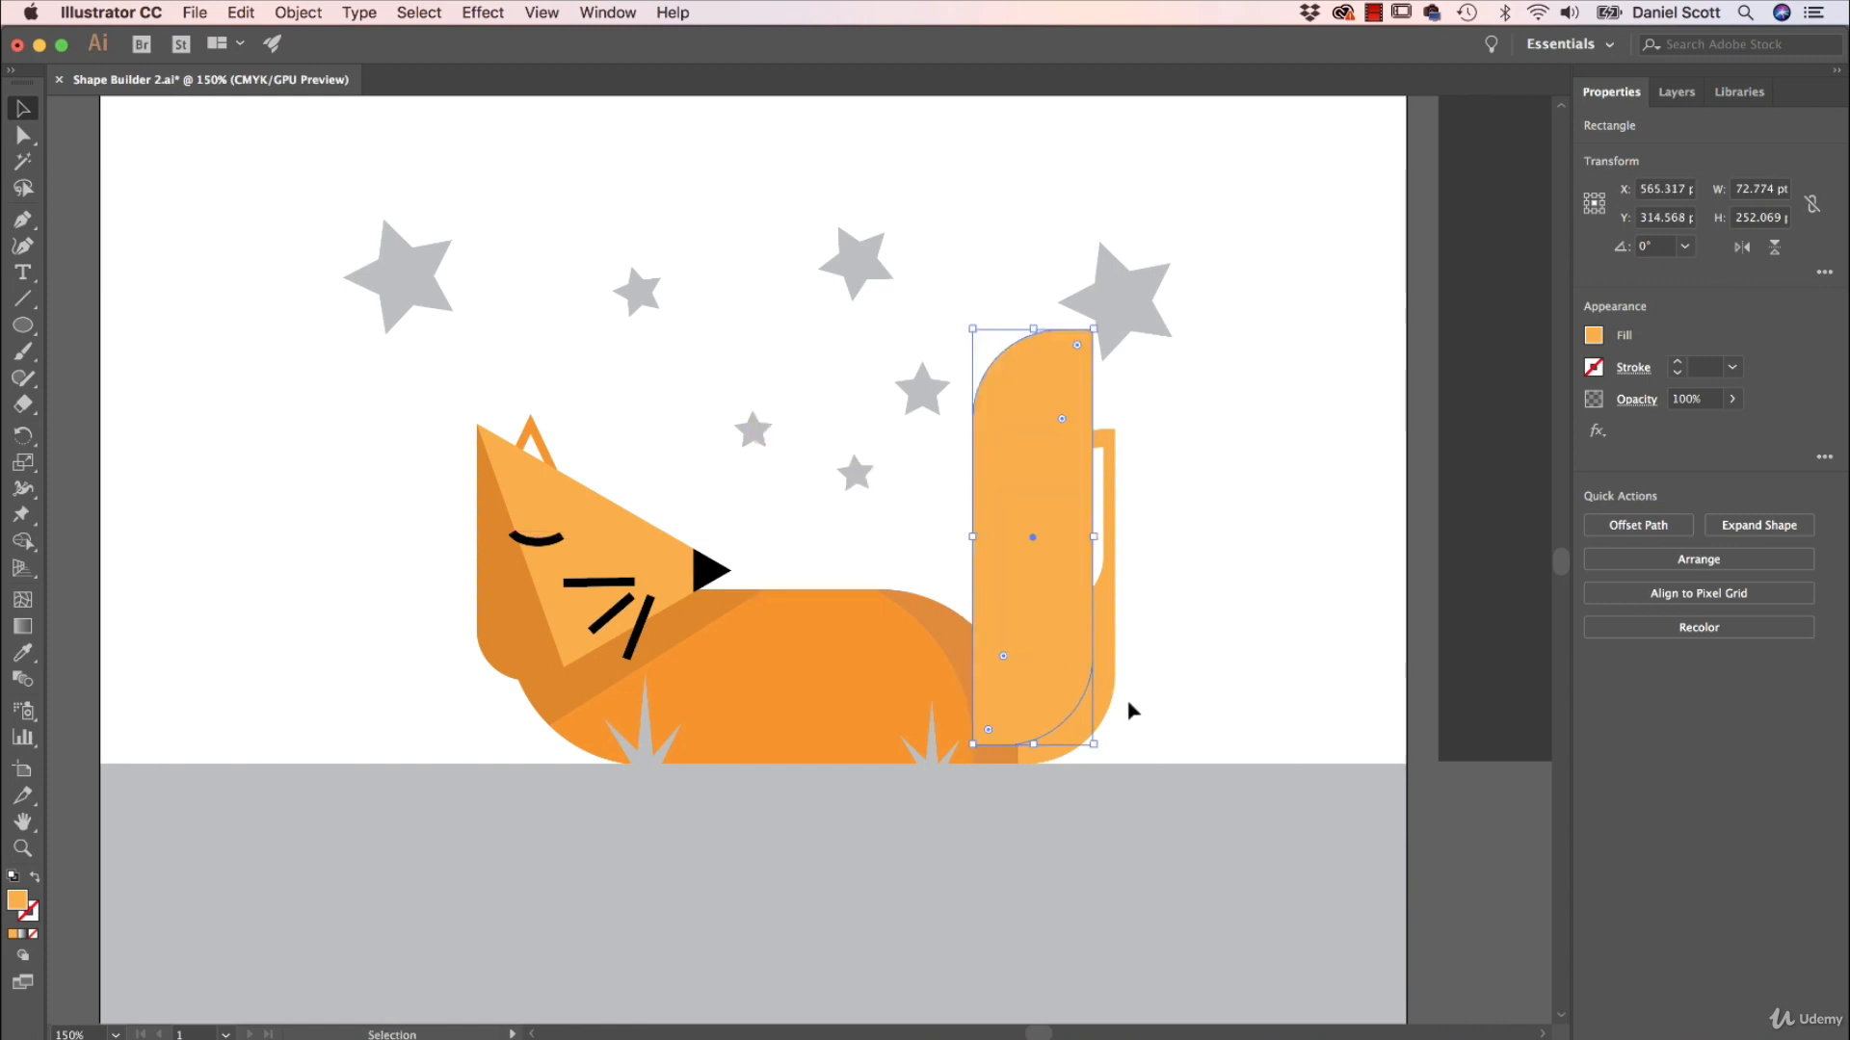
left_click(1108, 717, "shift")
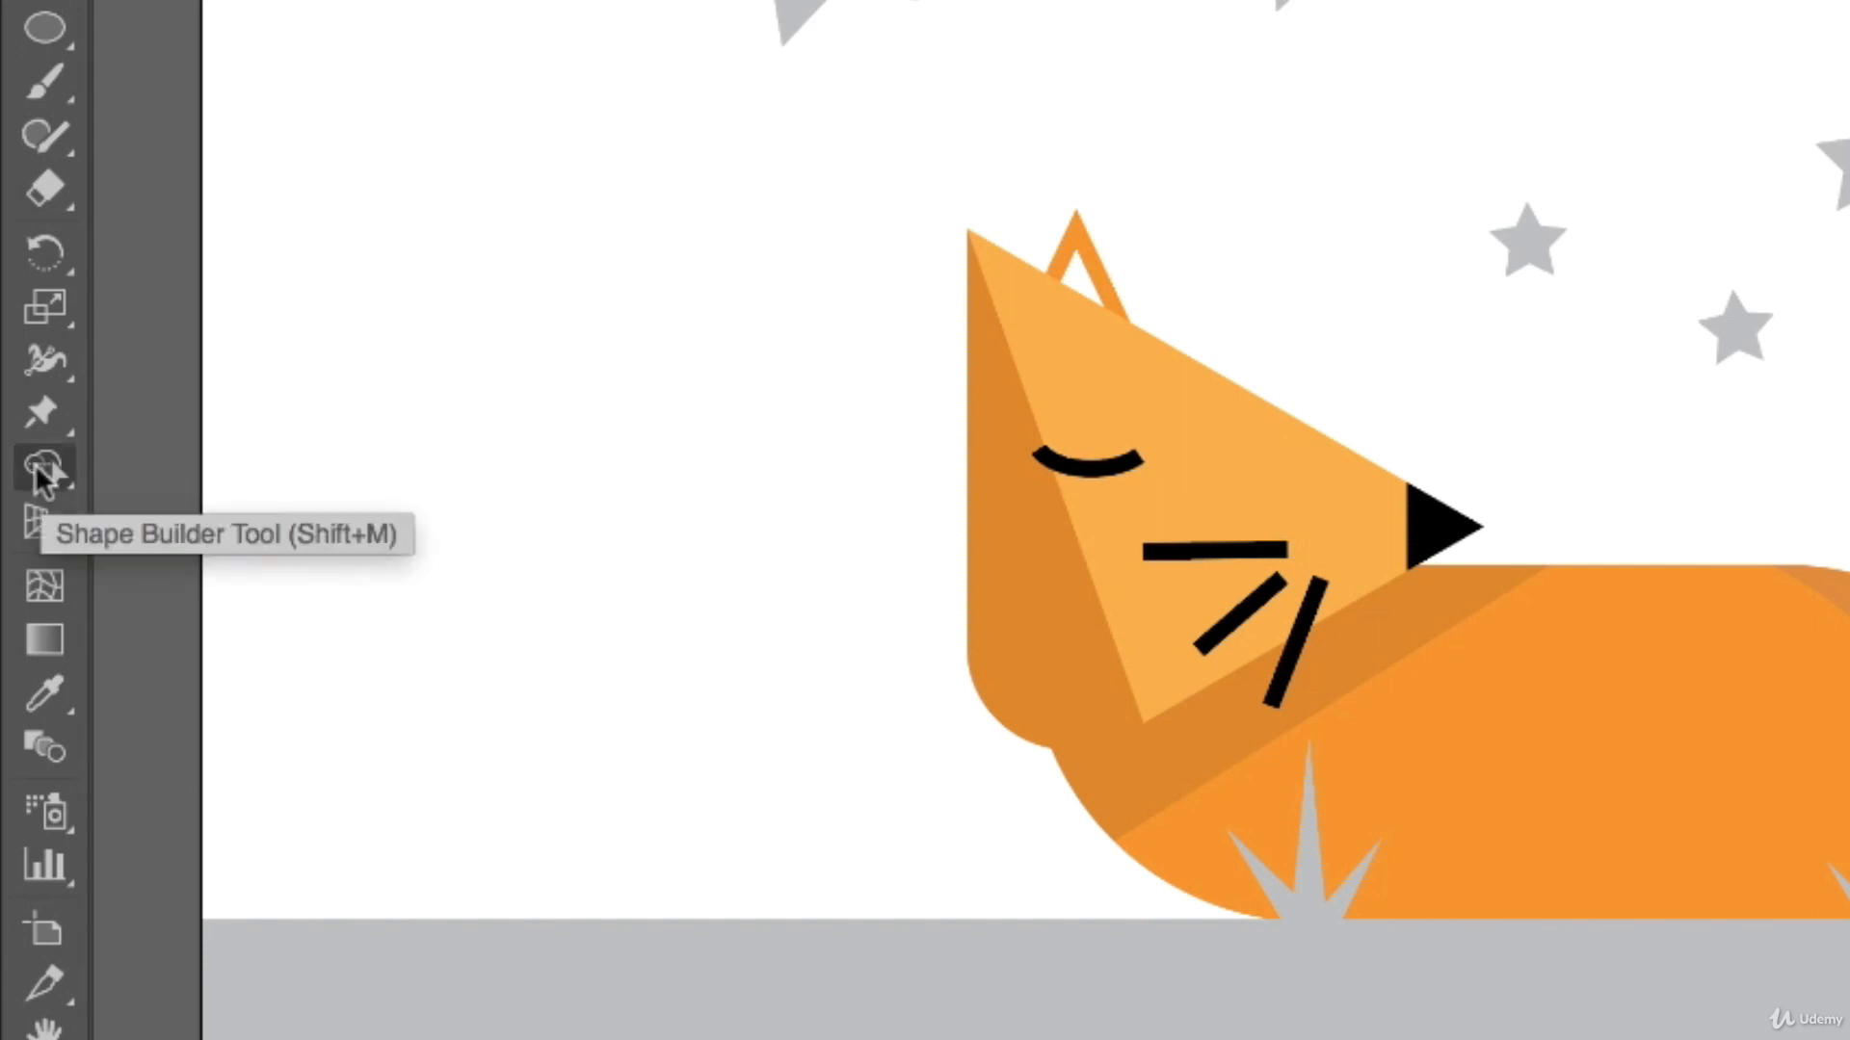
Raise the black value of the light orange fill and split off the tail's outer edge in that darker shade with Shape Builder.
left_click(37, 468)
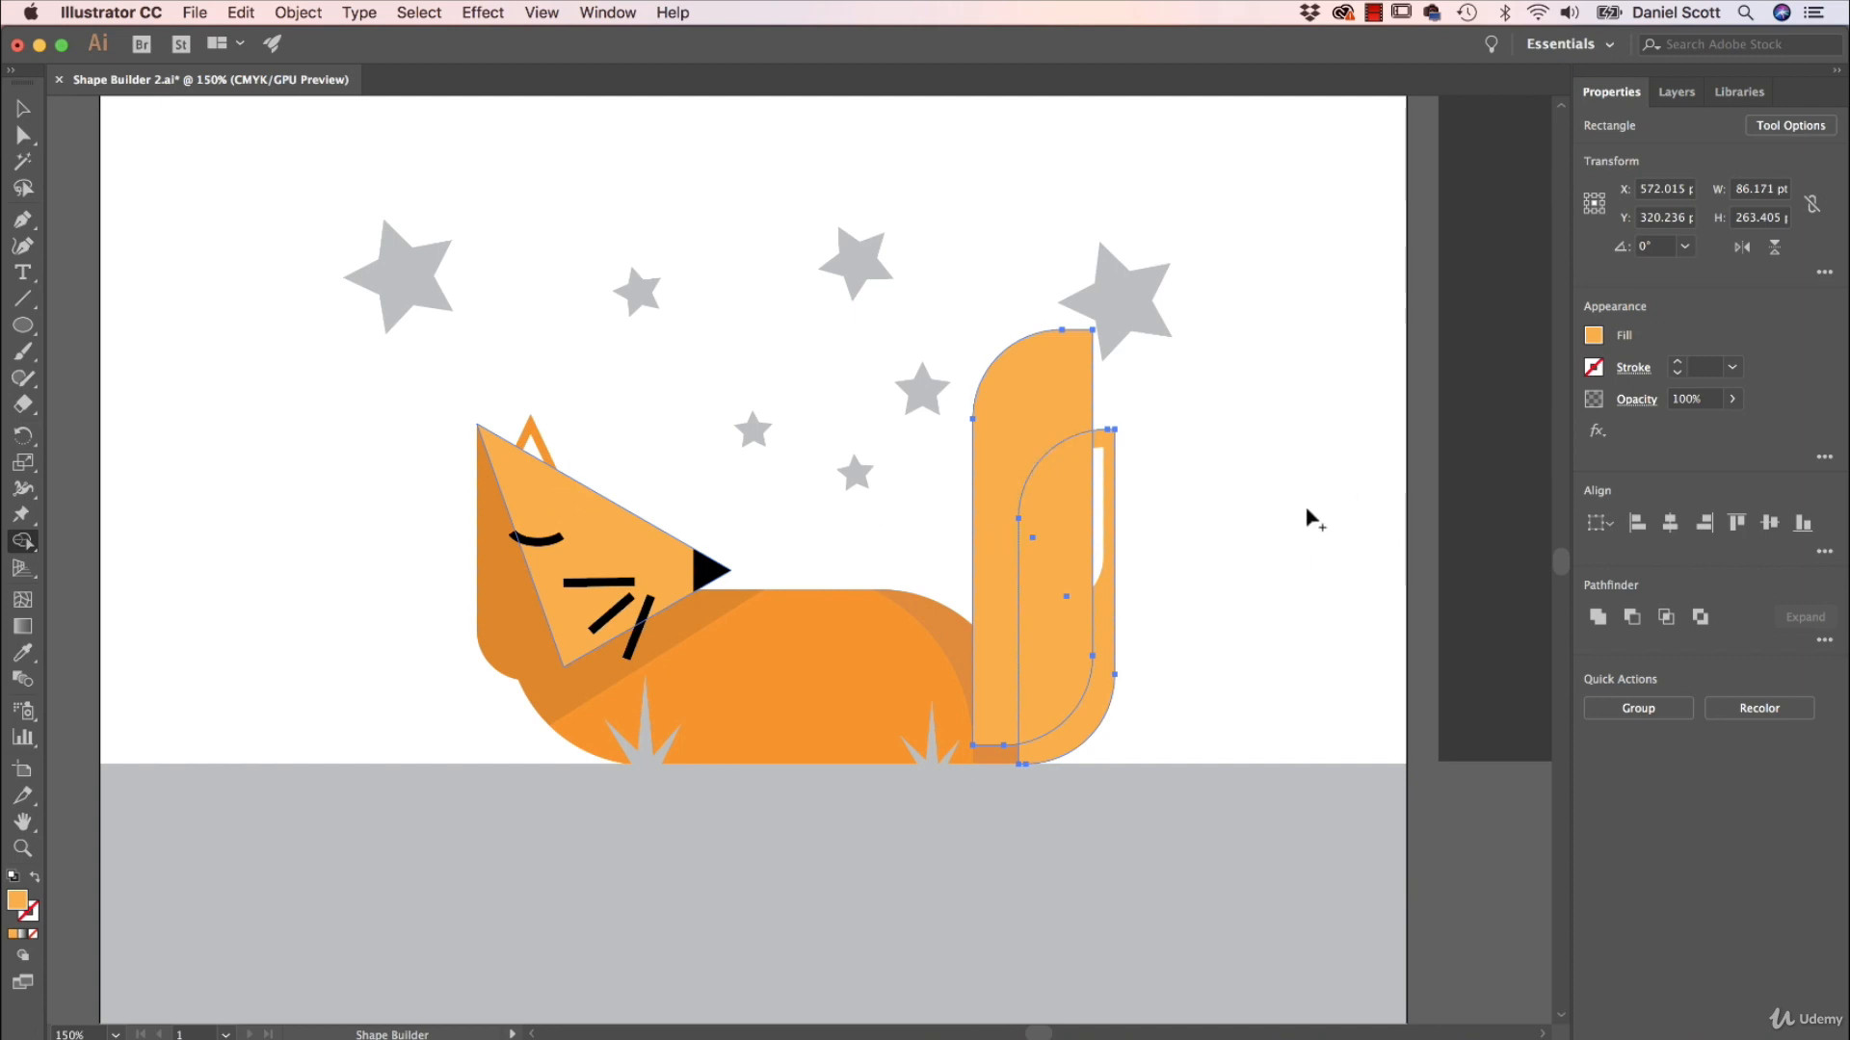
left_click(1594, 335)
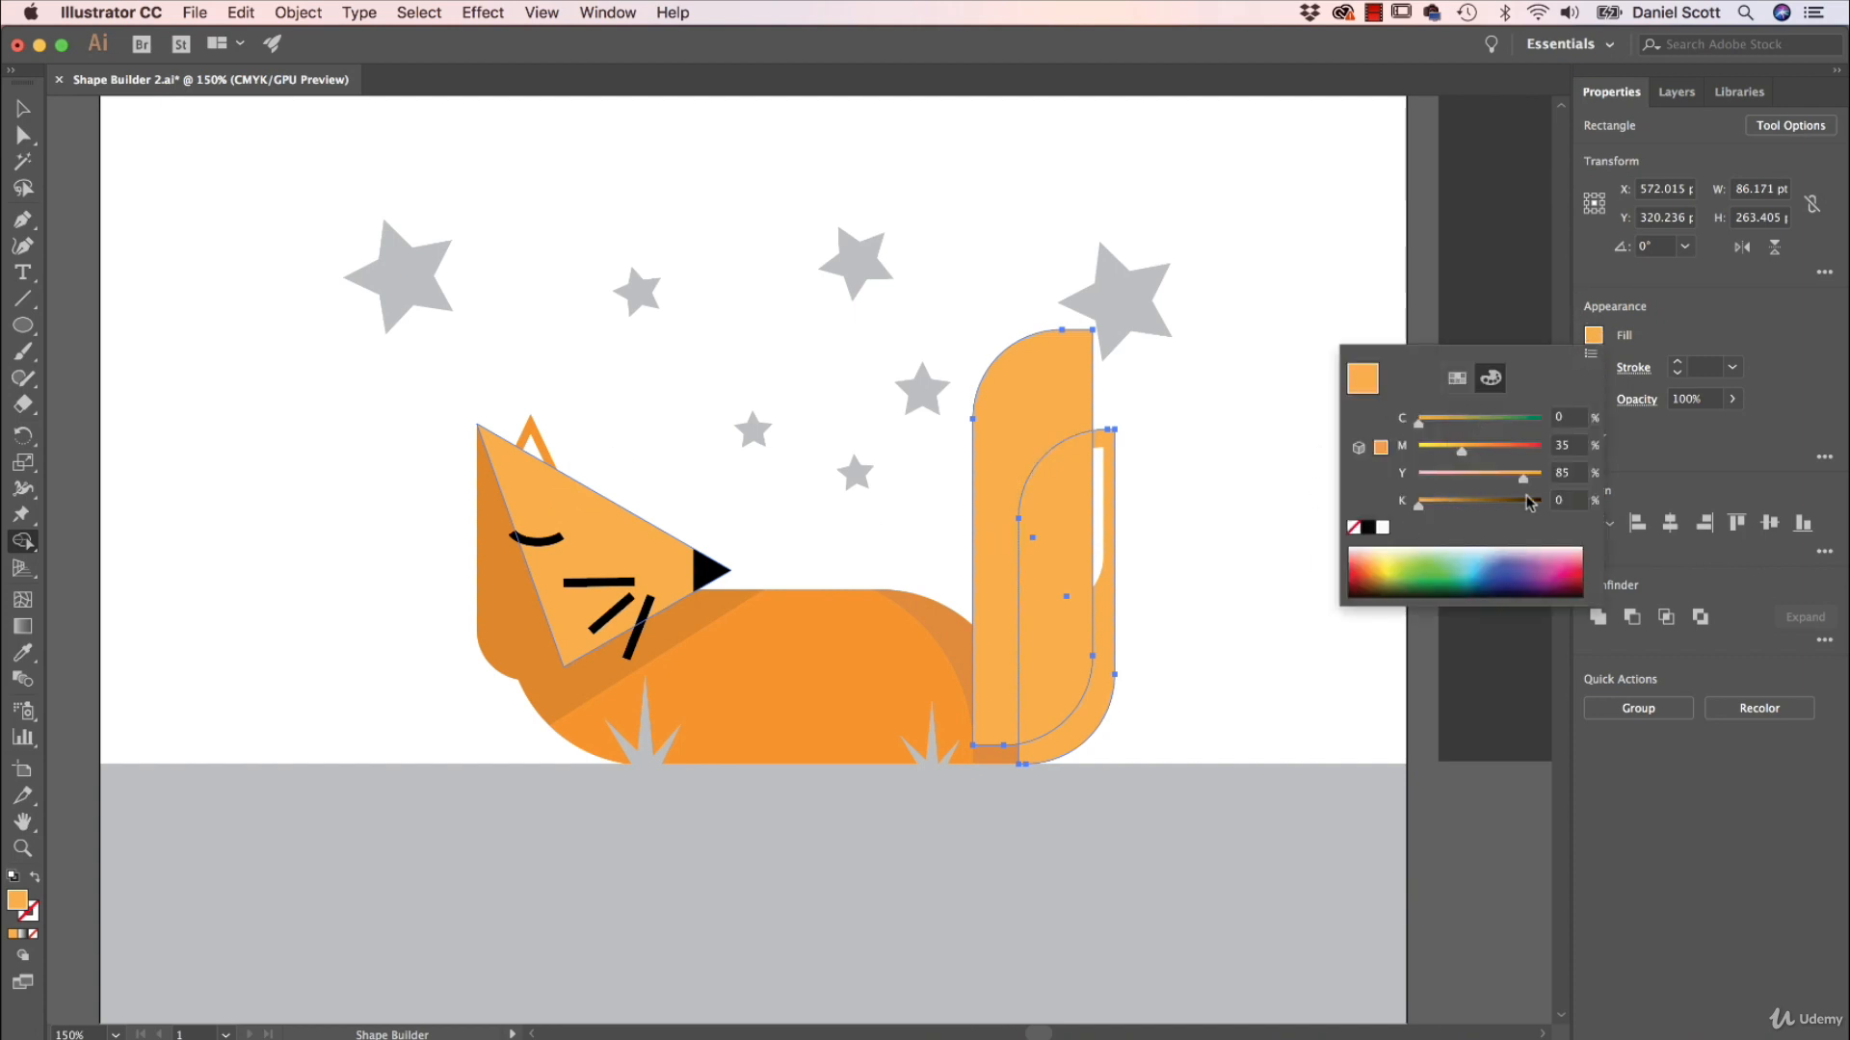
left_click(1568, 500)
key("Tab")
left_click(1765, 423)
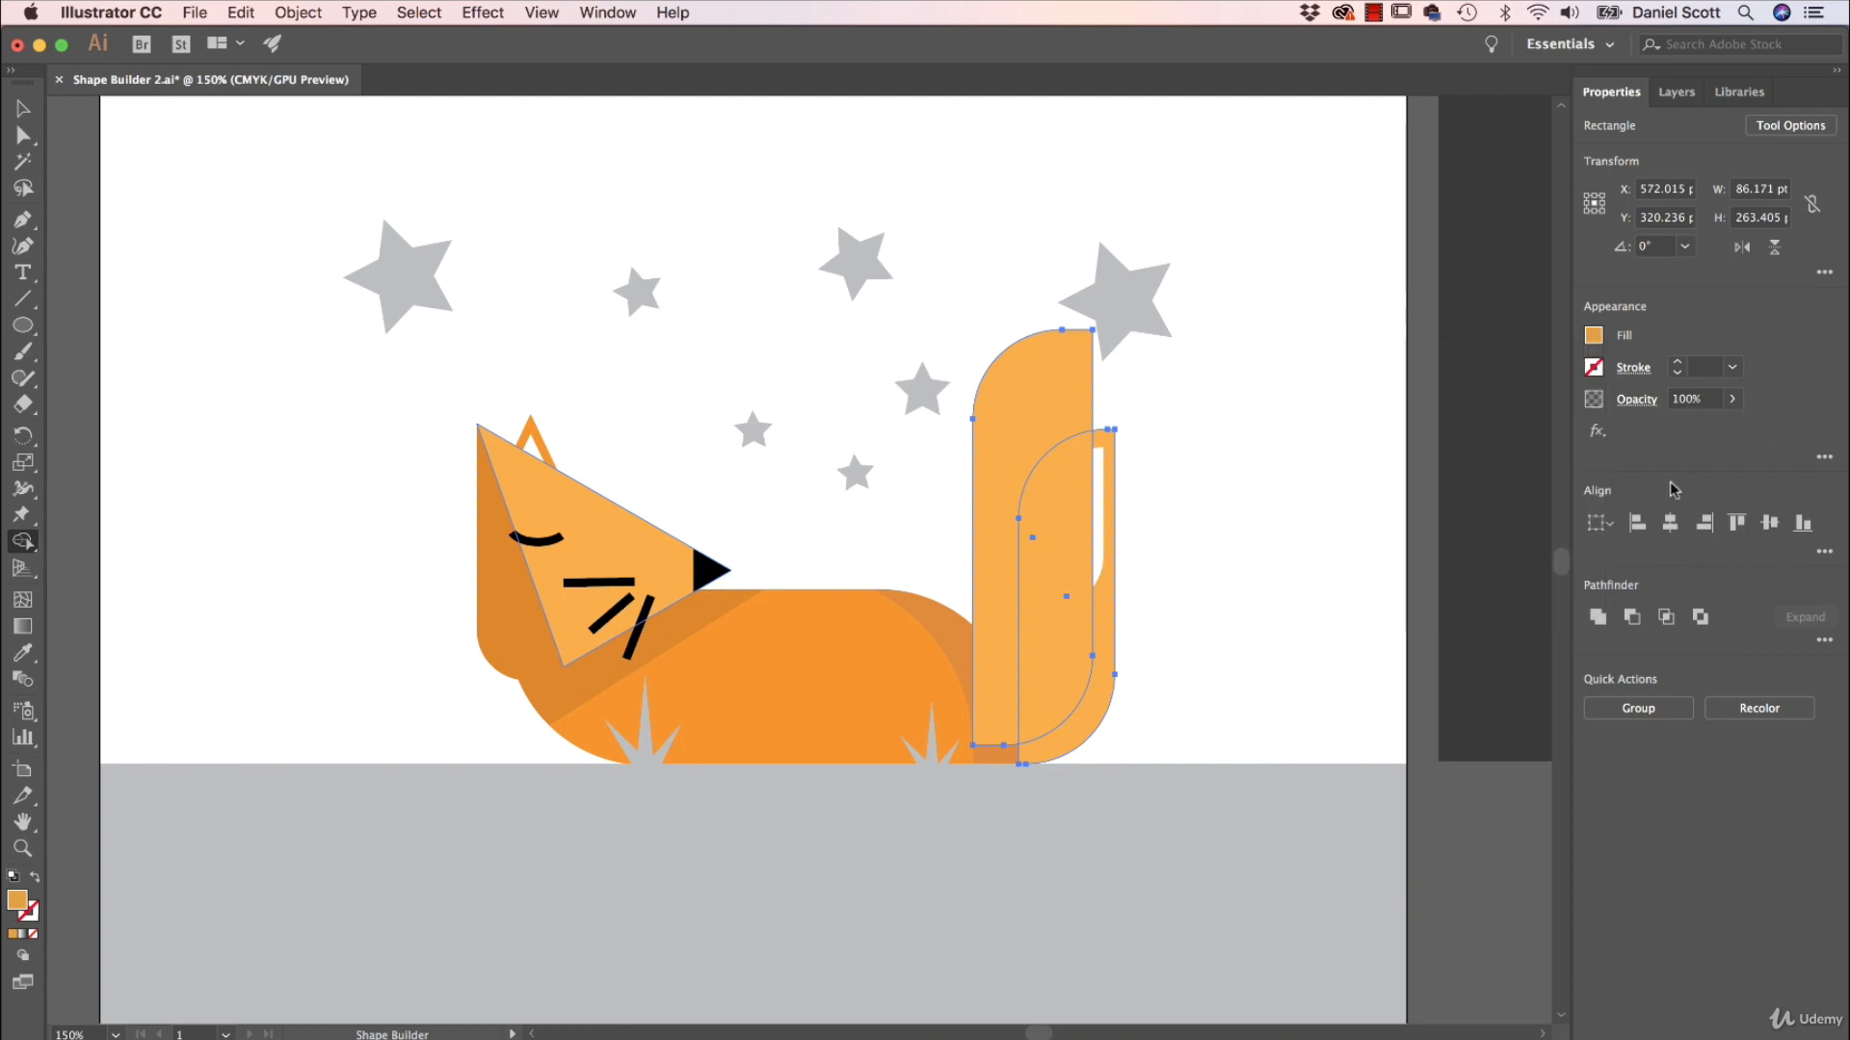
left_click(1105, 688)
Delete the enlarged tail copy, keeping the darker strip along the tail's outer edge.
key("v")
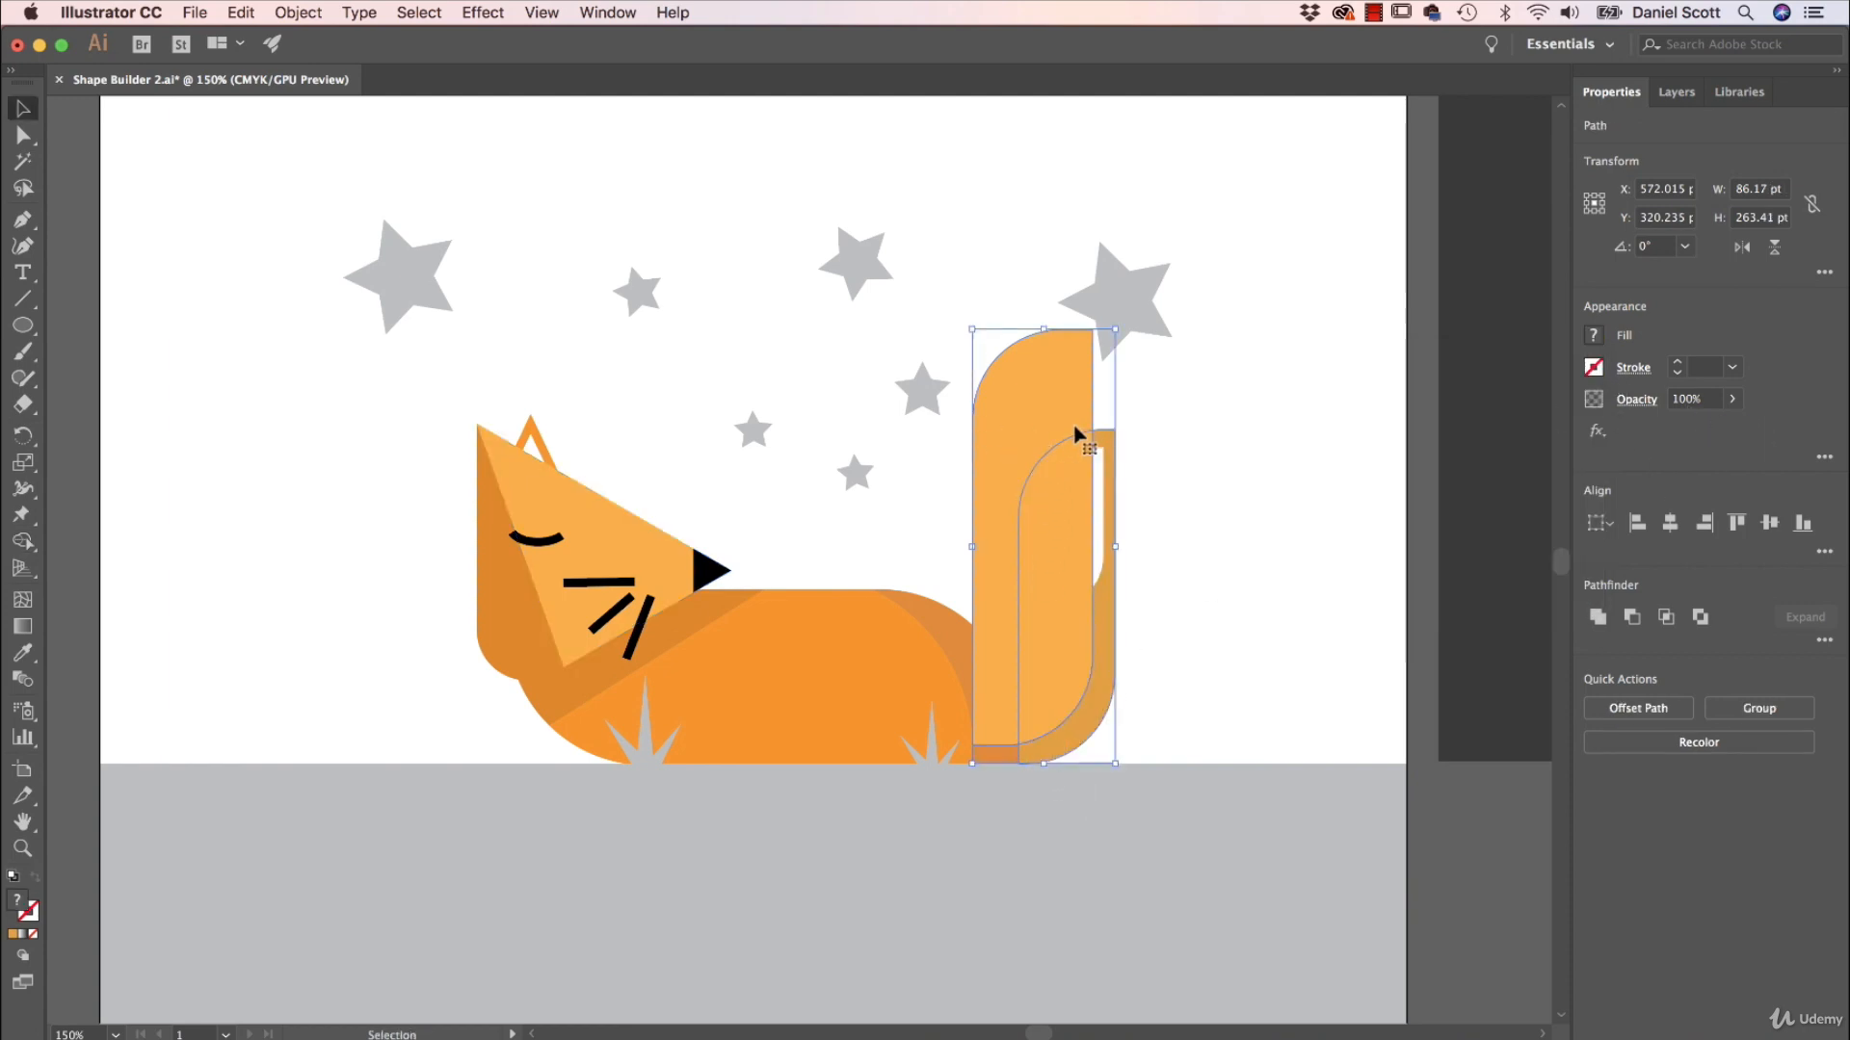
left_click(1003, 413)
key("Delete")
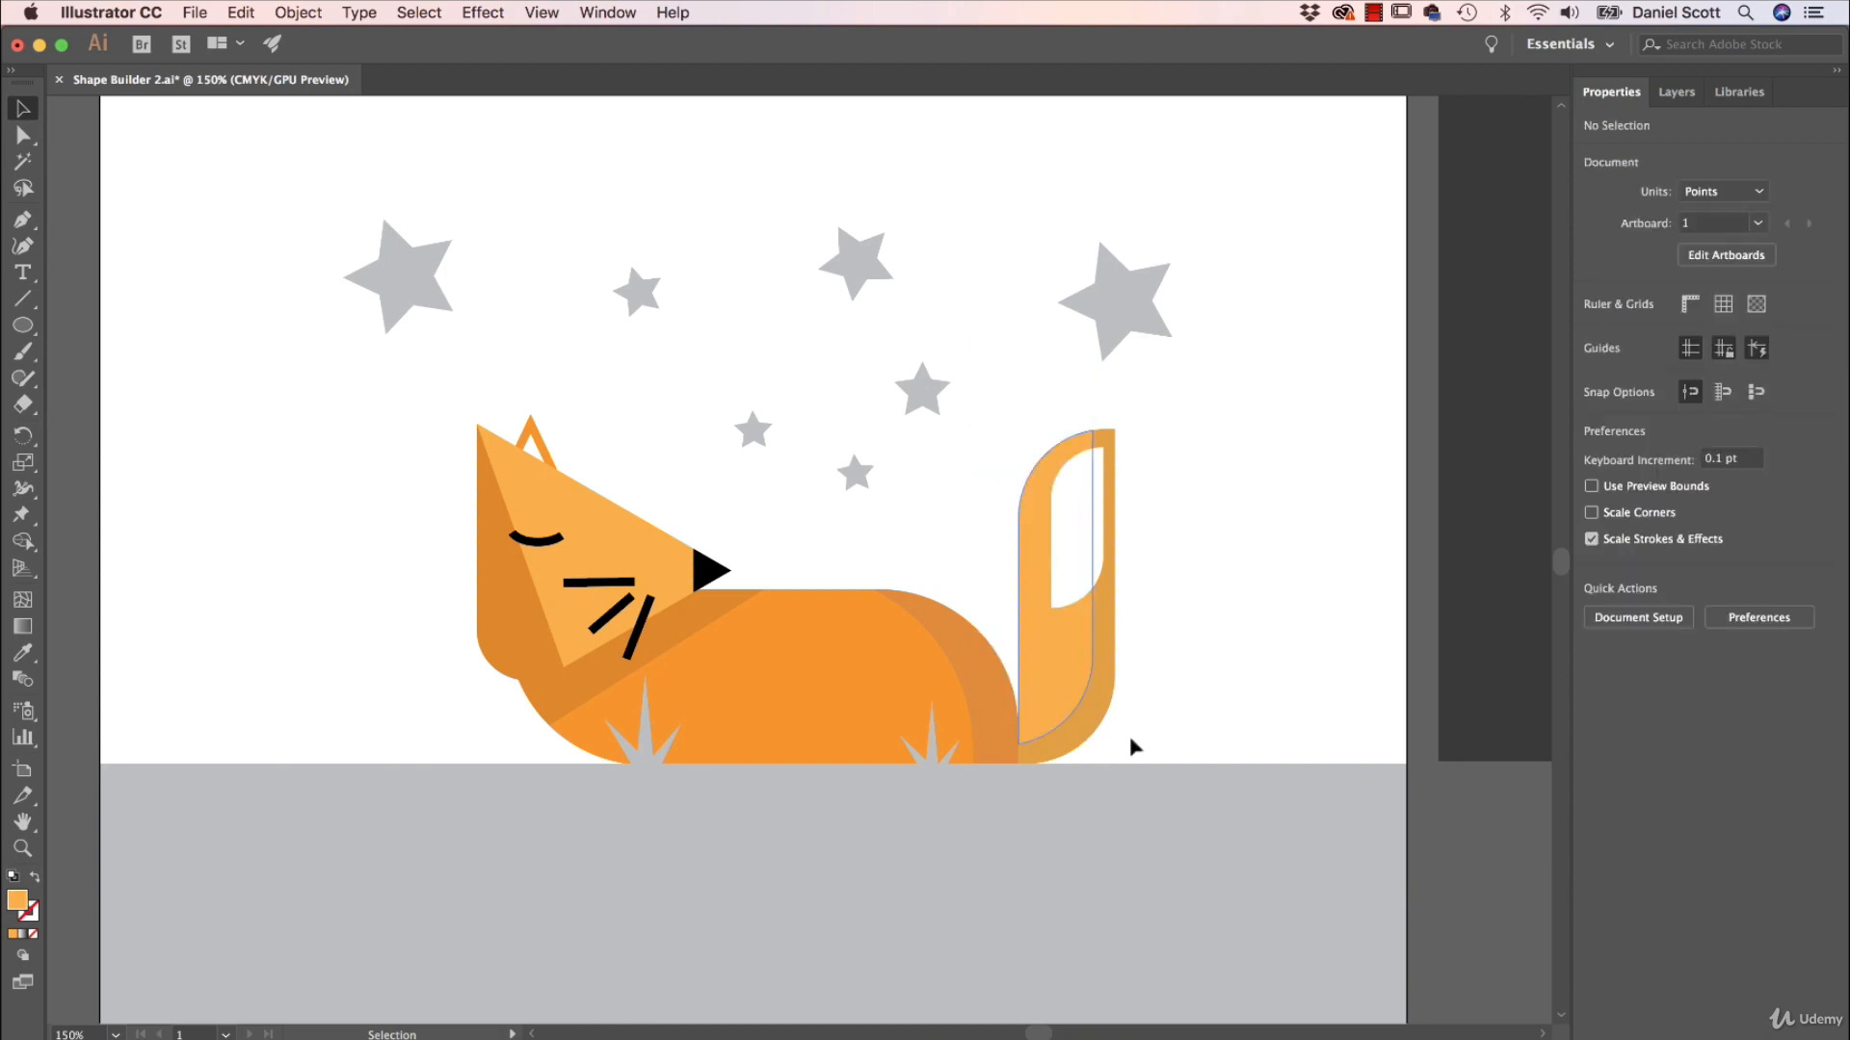
Draw a diagonal line across the grey ground from the front grass tuft past its lower edge, and select it with the ground rectangle.
left_click(23, 298)
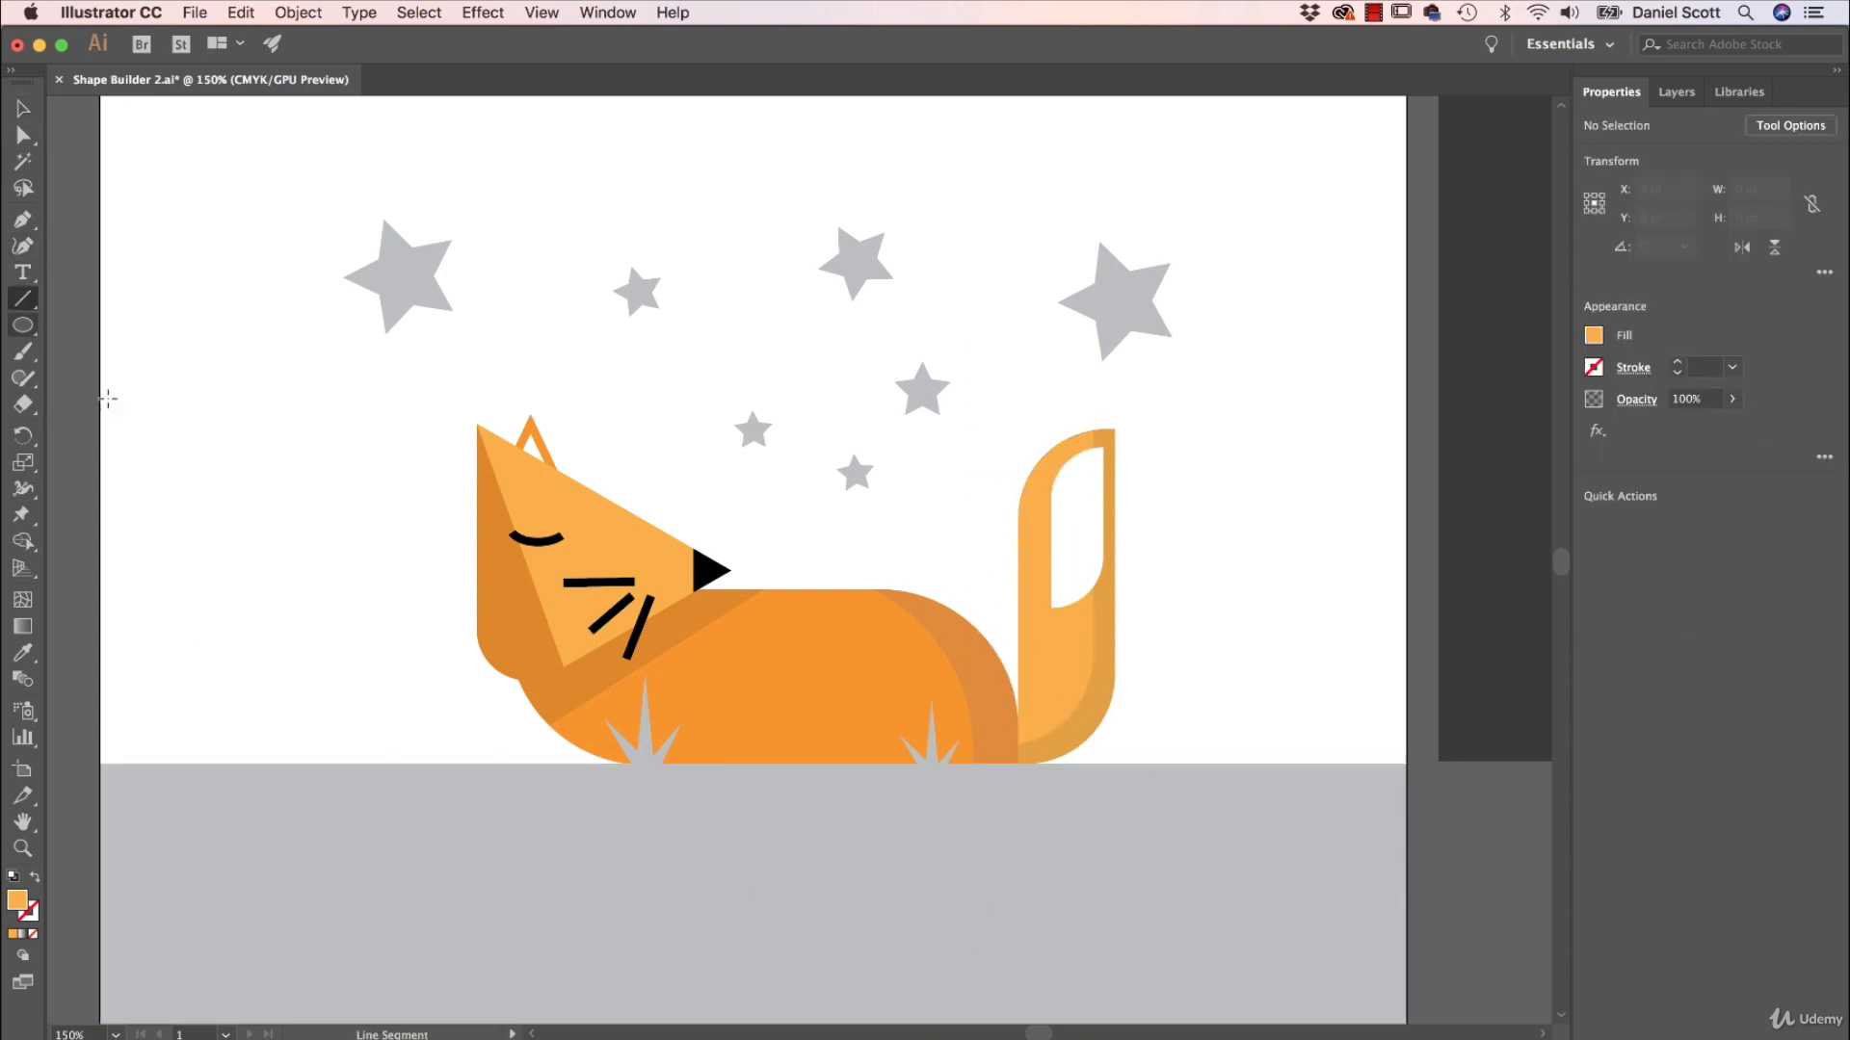
left_click_drag(631, 764, 1186, 764)
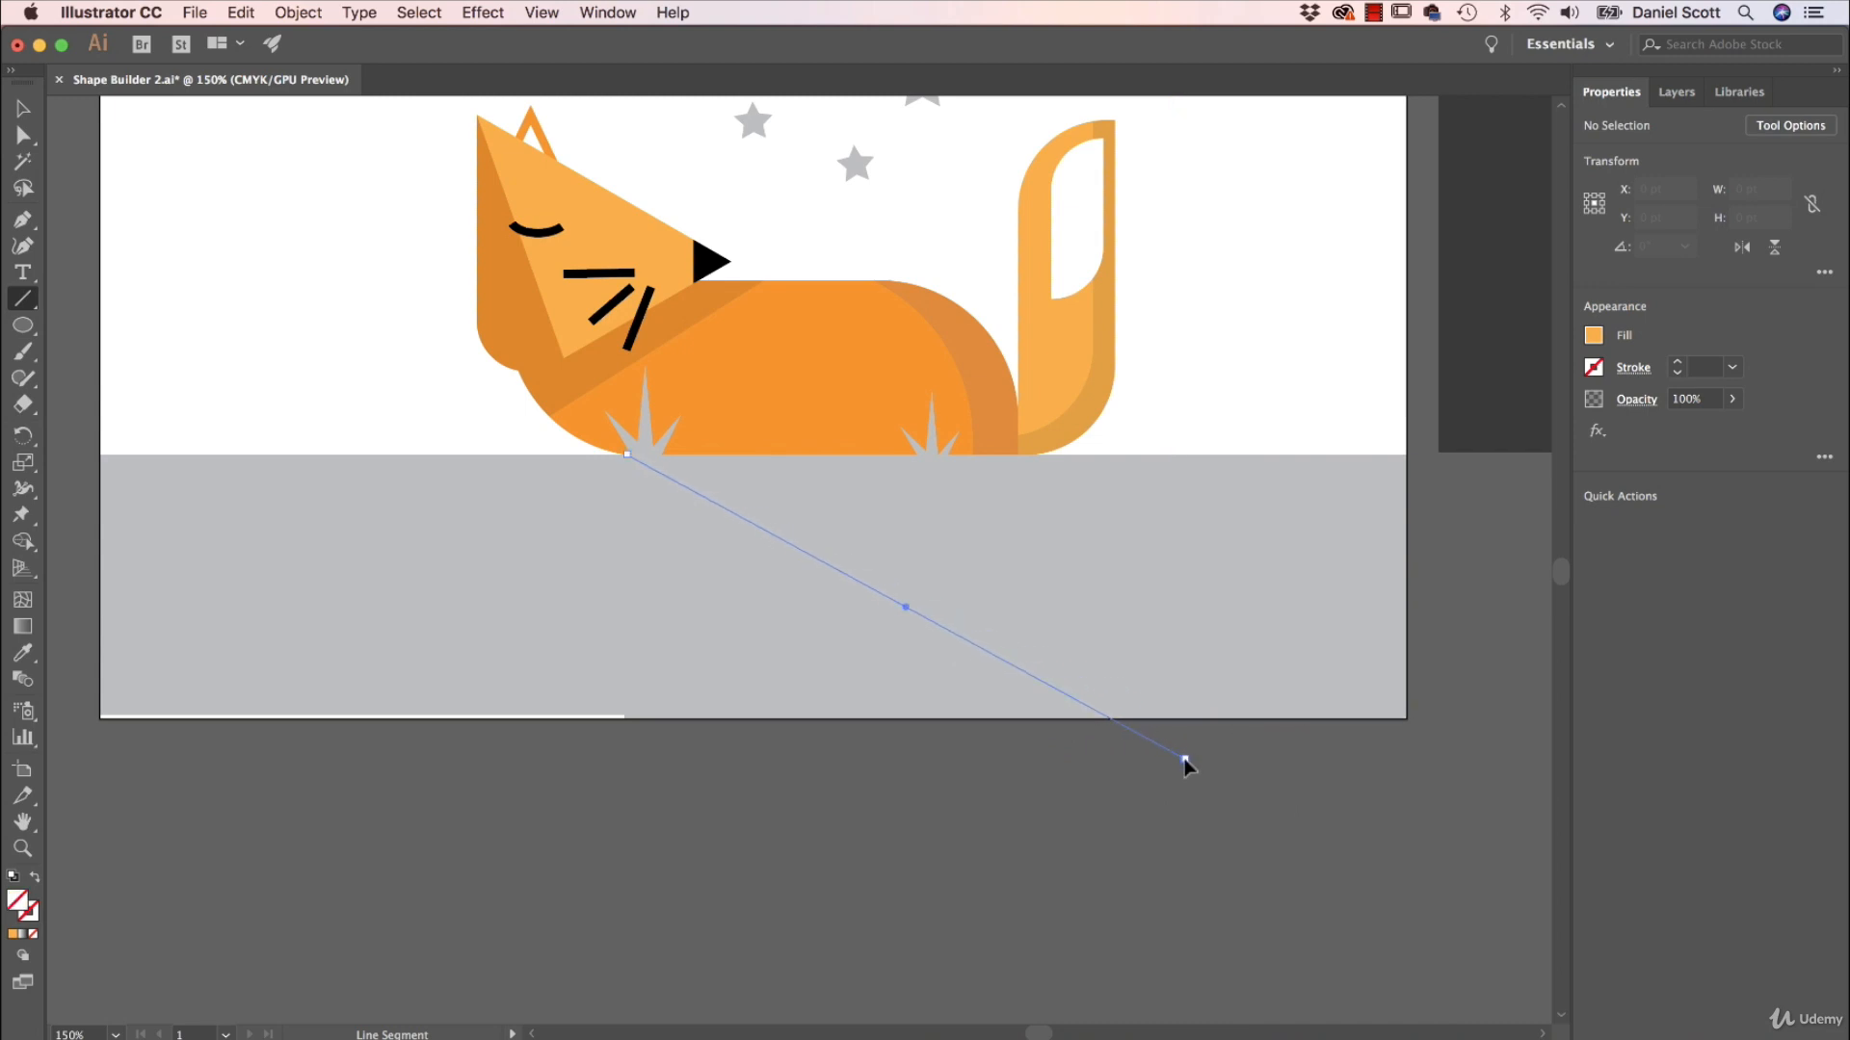
key("v")
left_click(1230, 614, "shift")
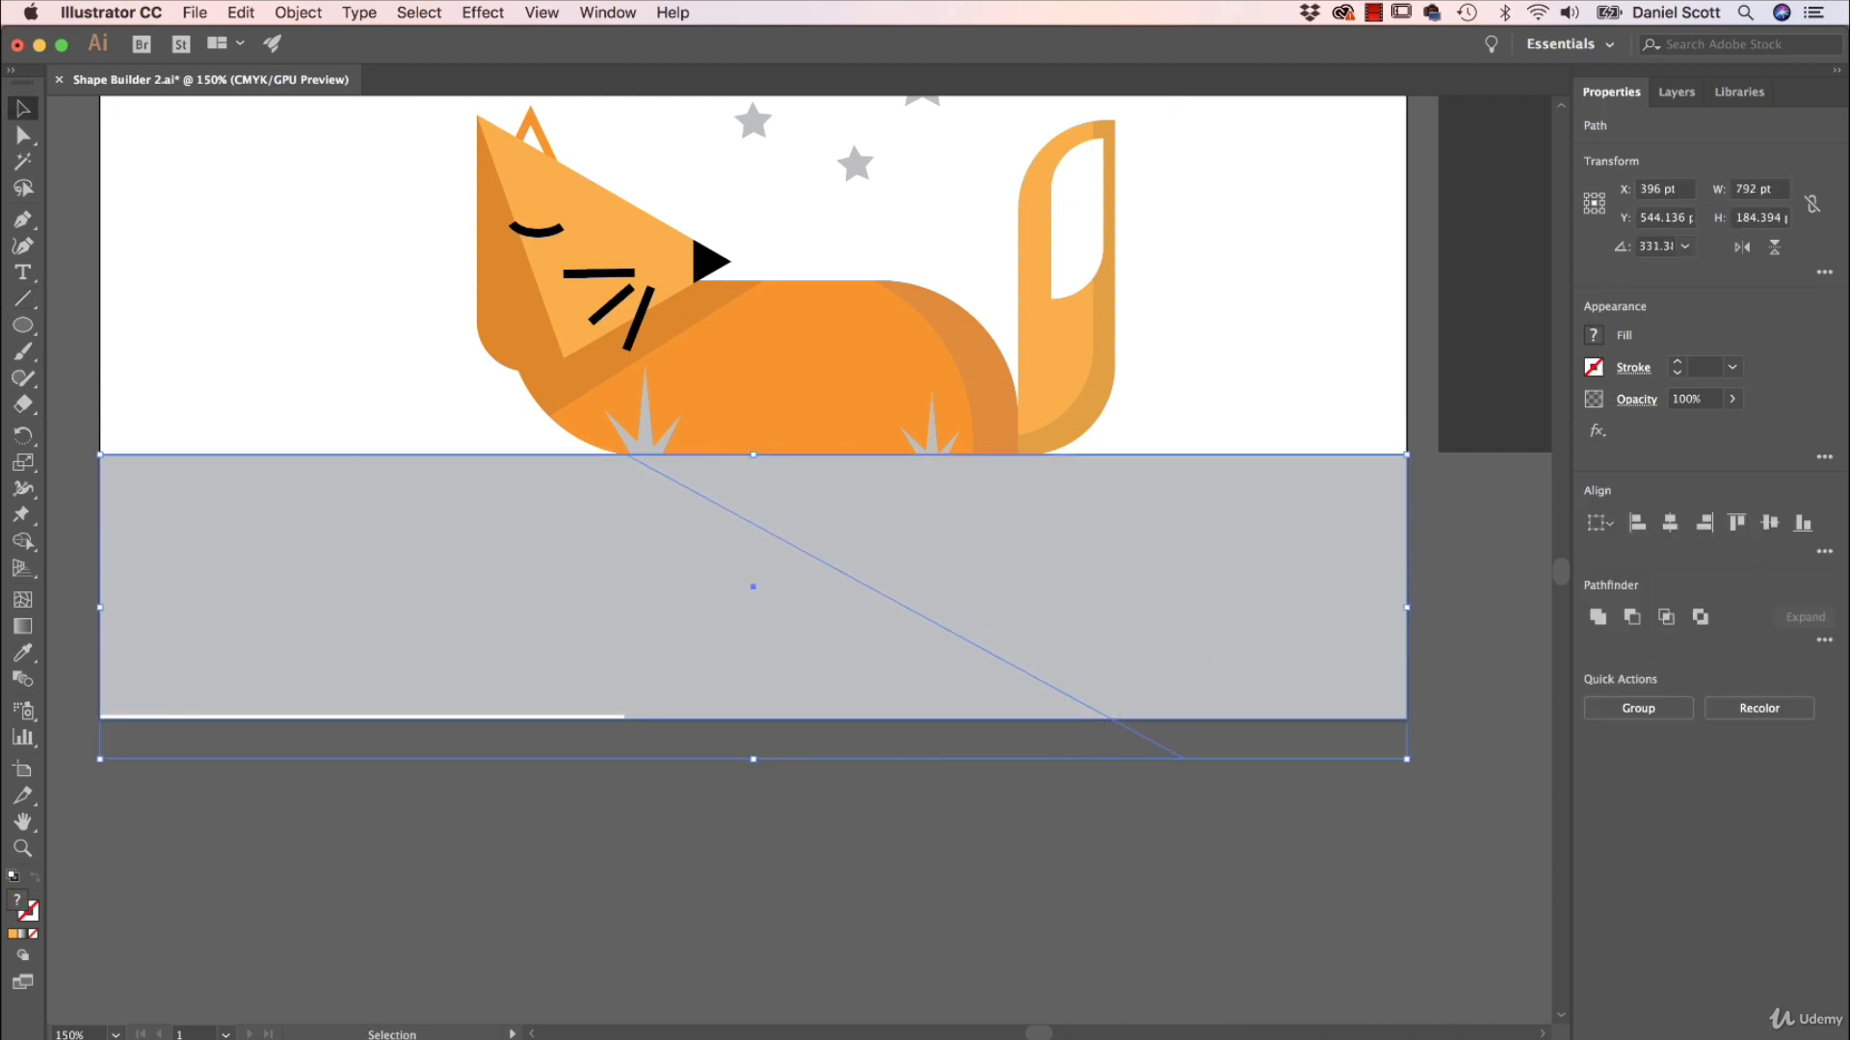
With Shape Builder, fill the ground area on the tail side of the diagonal line with a darker grey swatch and deselect everything.
key("shift+m")
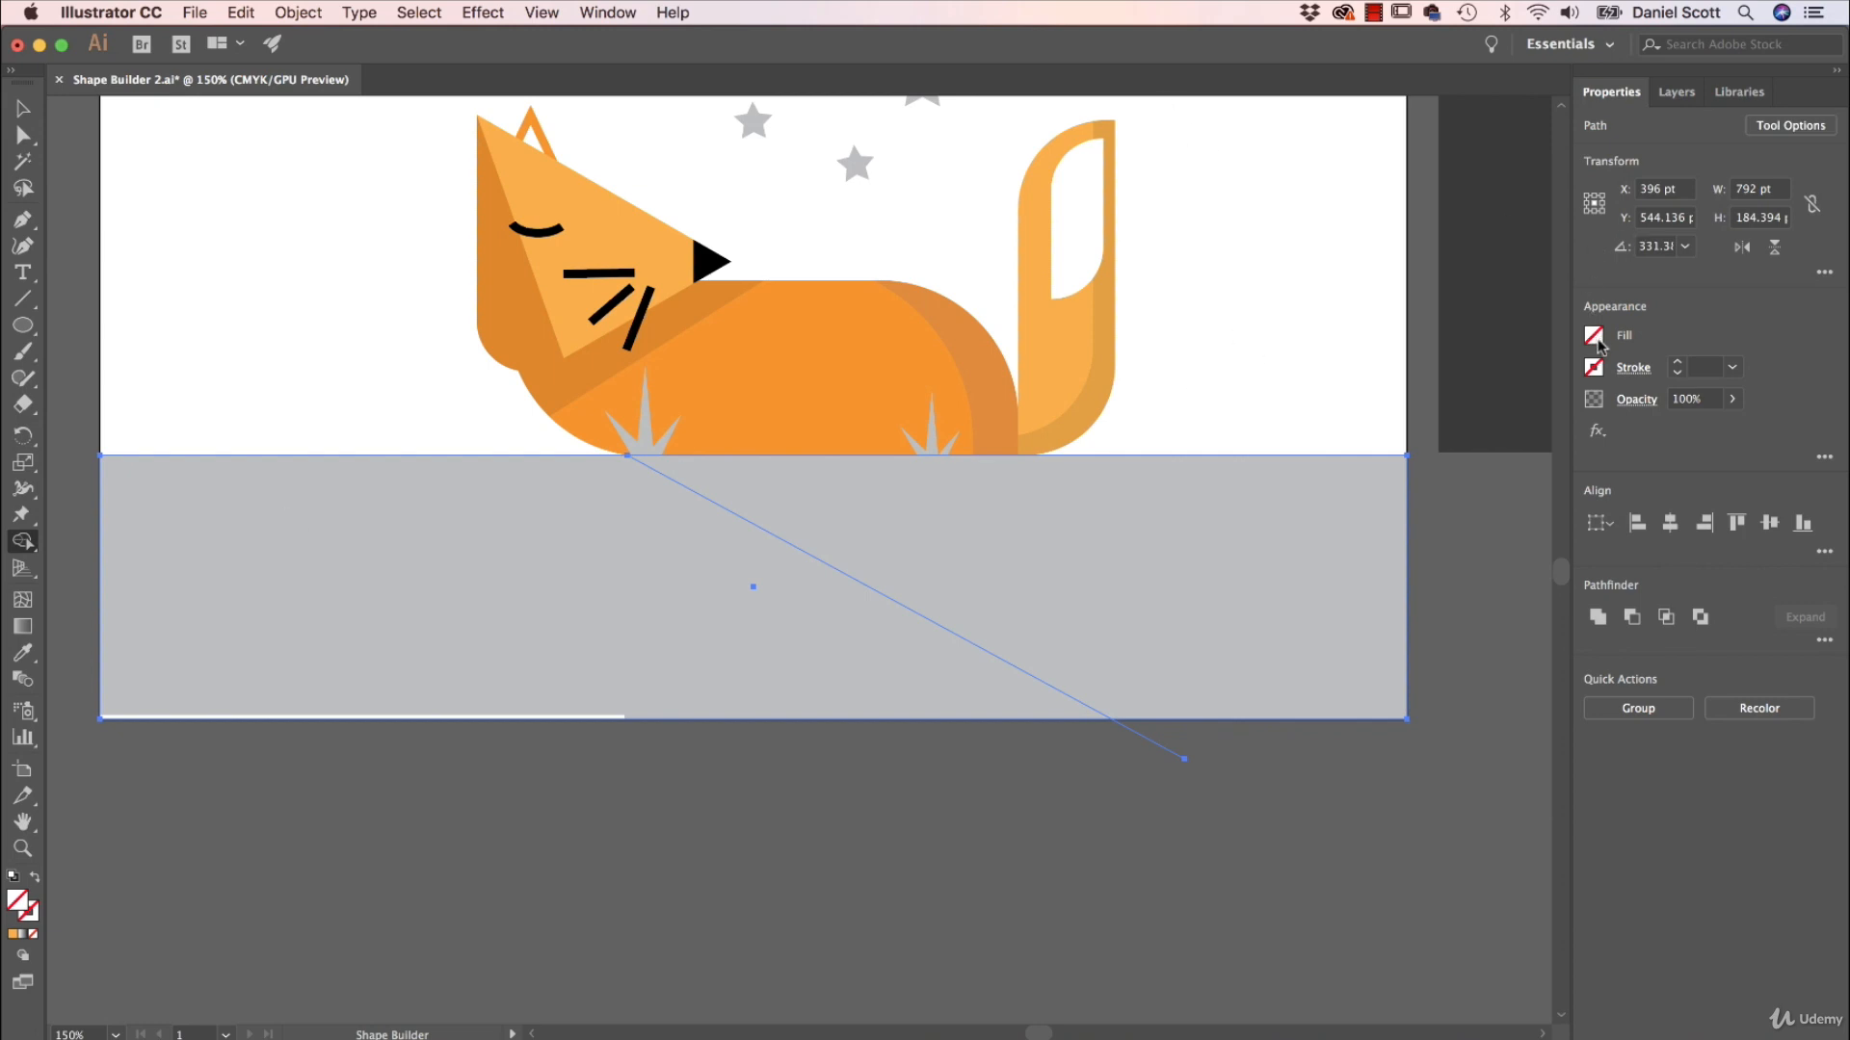
left_click(1594, 337)
left_click(1457, 378)
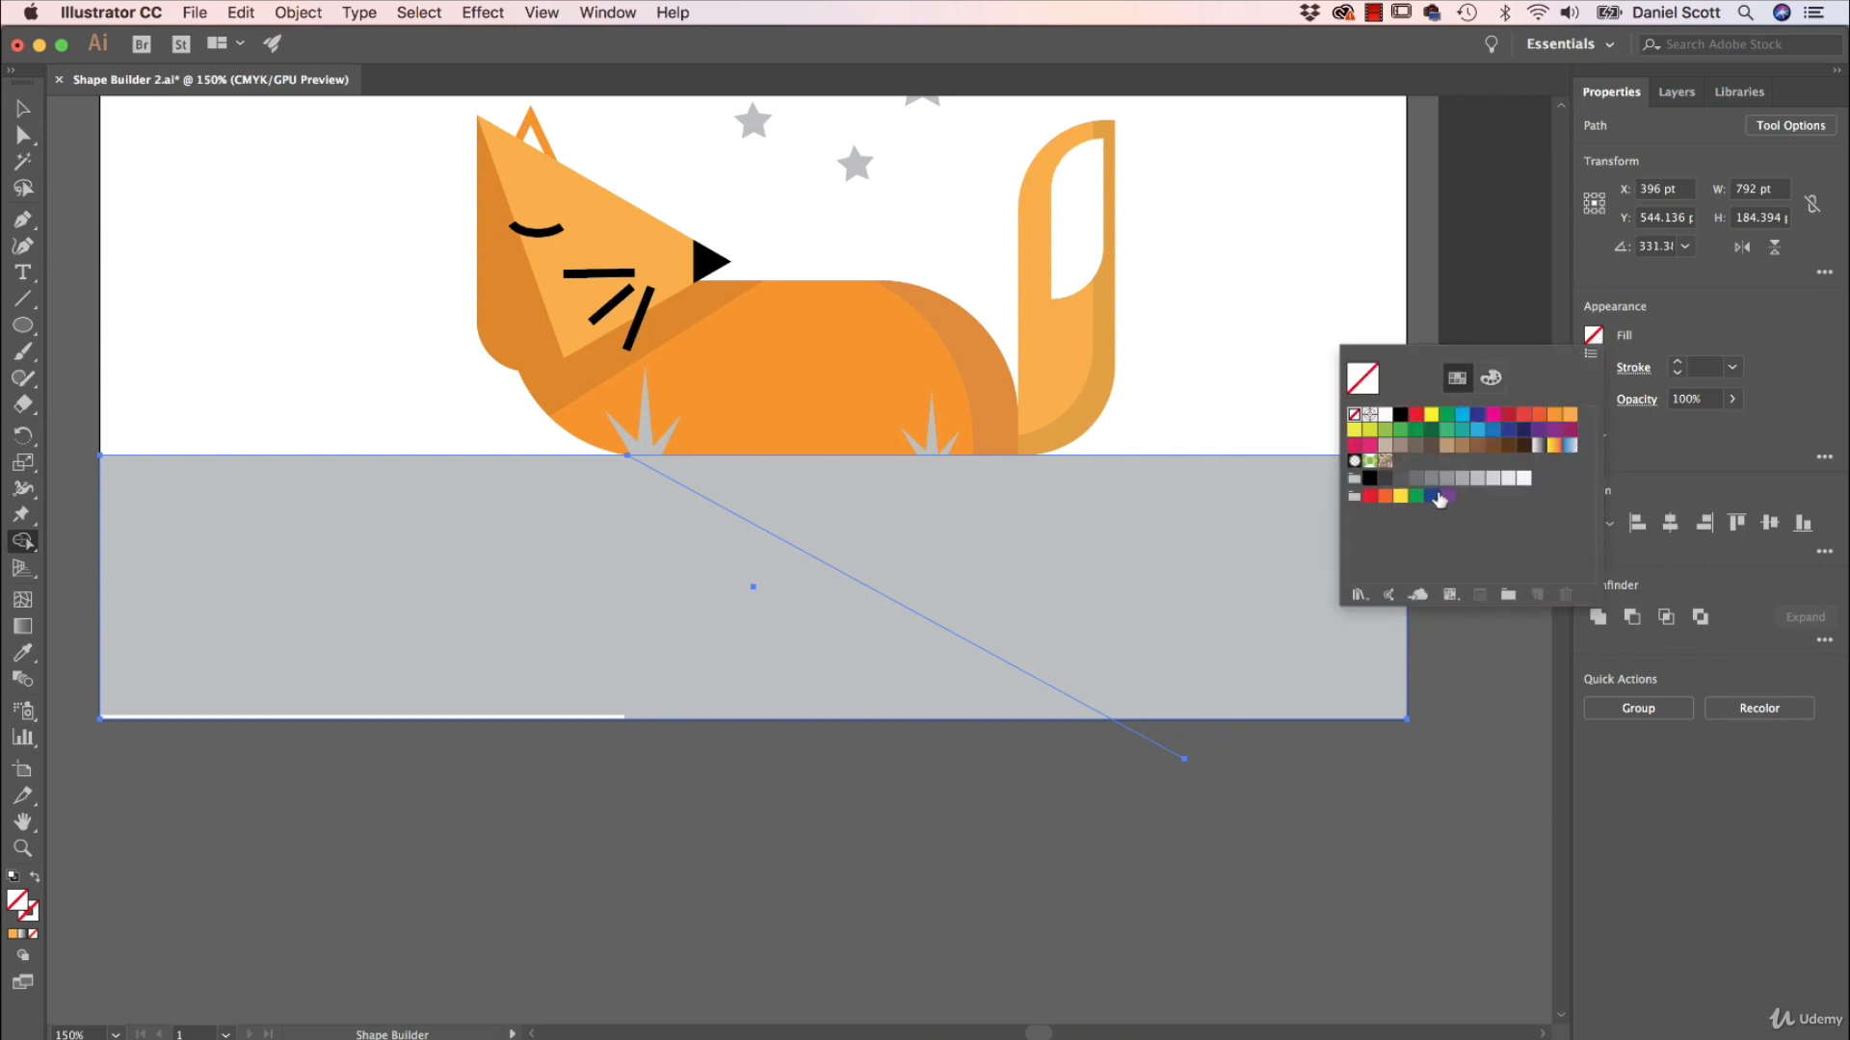
left_click(1447, 478)
left_click(1204, 556)
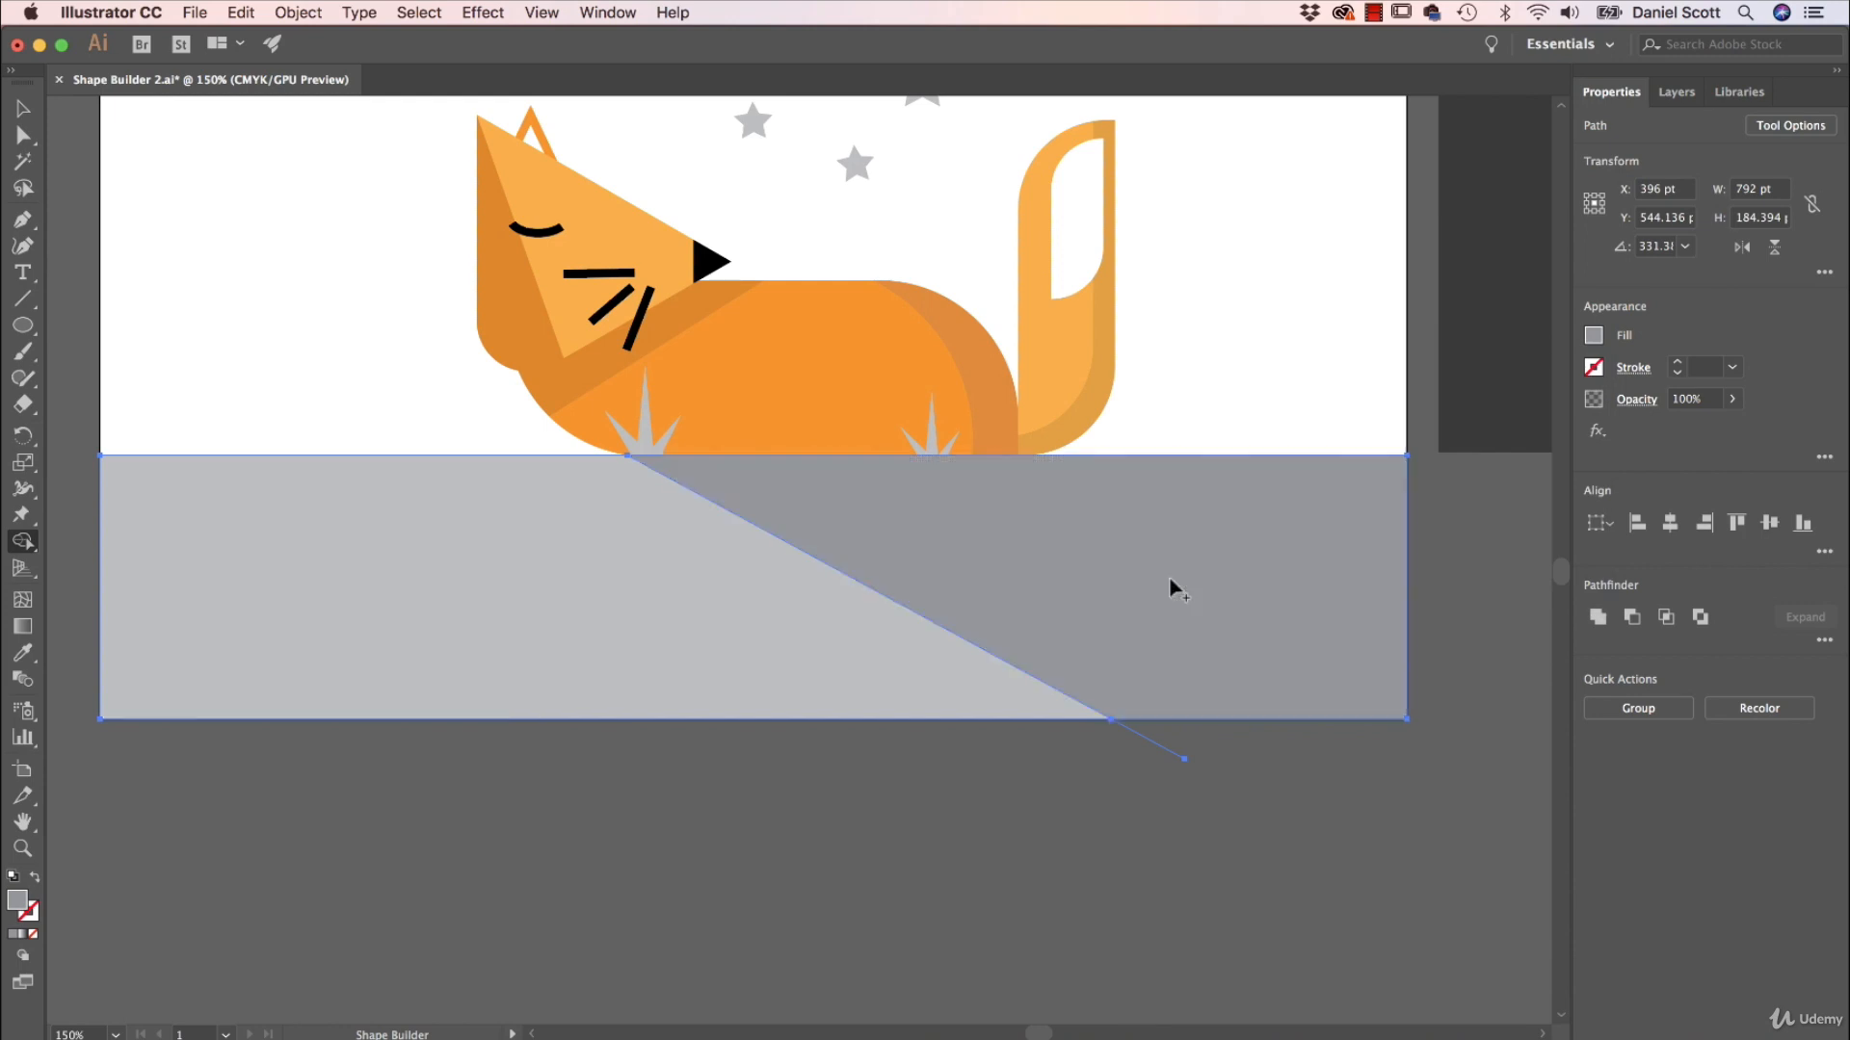
key("v")
left_click(857, 952)
Move the dark grey rectangle from beside the artboard over the sky area, aligned with the artboard's sides and the ground's upper edge.
scroll(919, 549, "up", 5)
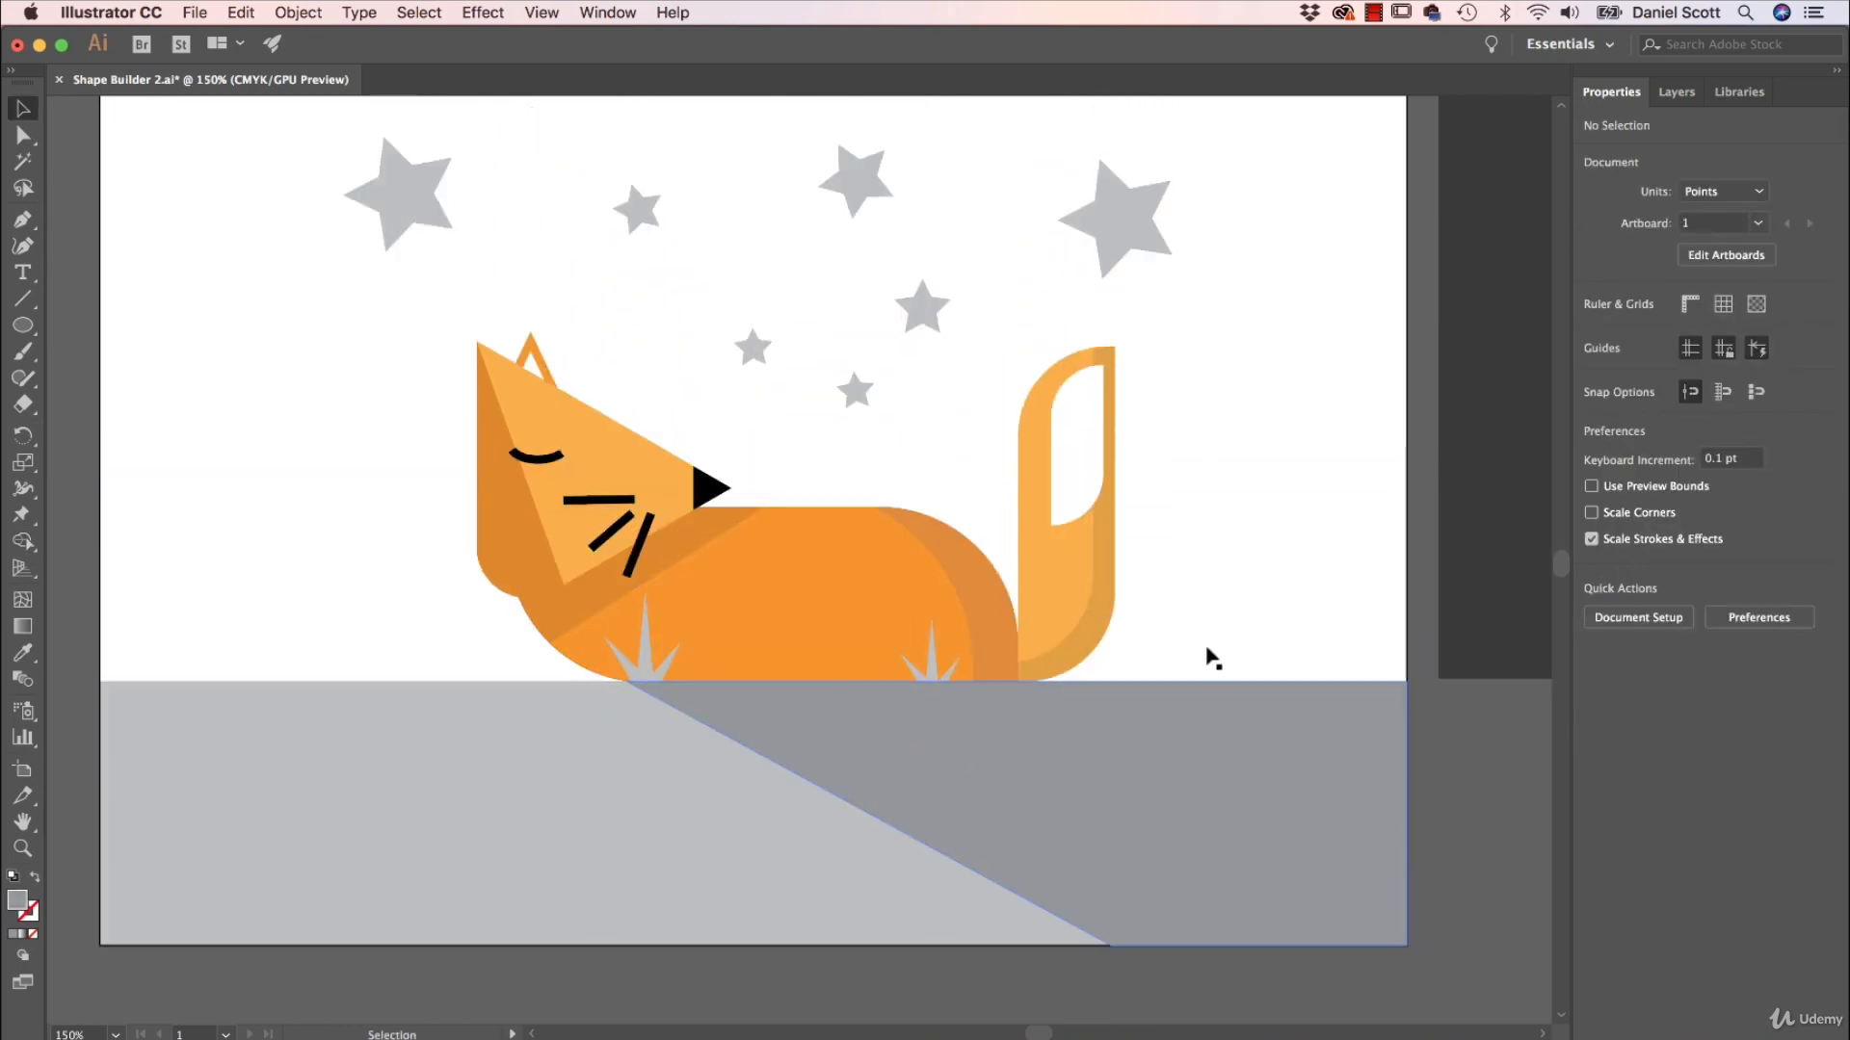
scroll(566, 285, "up", 1)
scroll(809, 385, "up", 2)
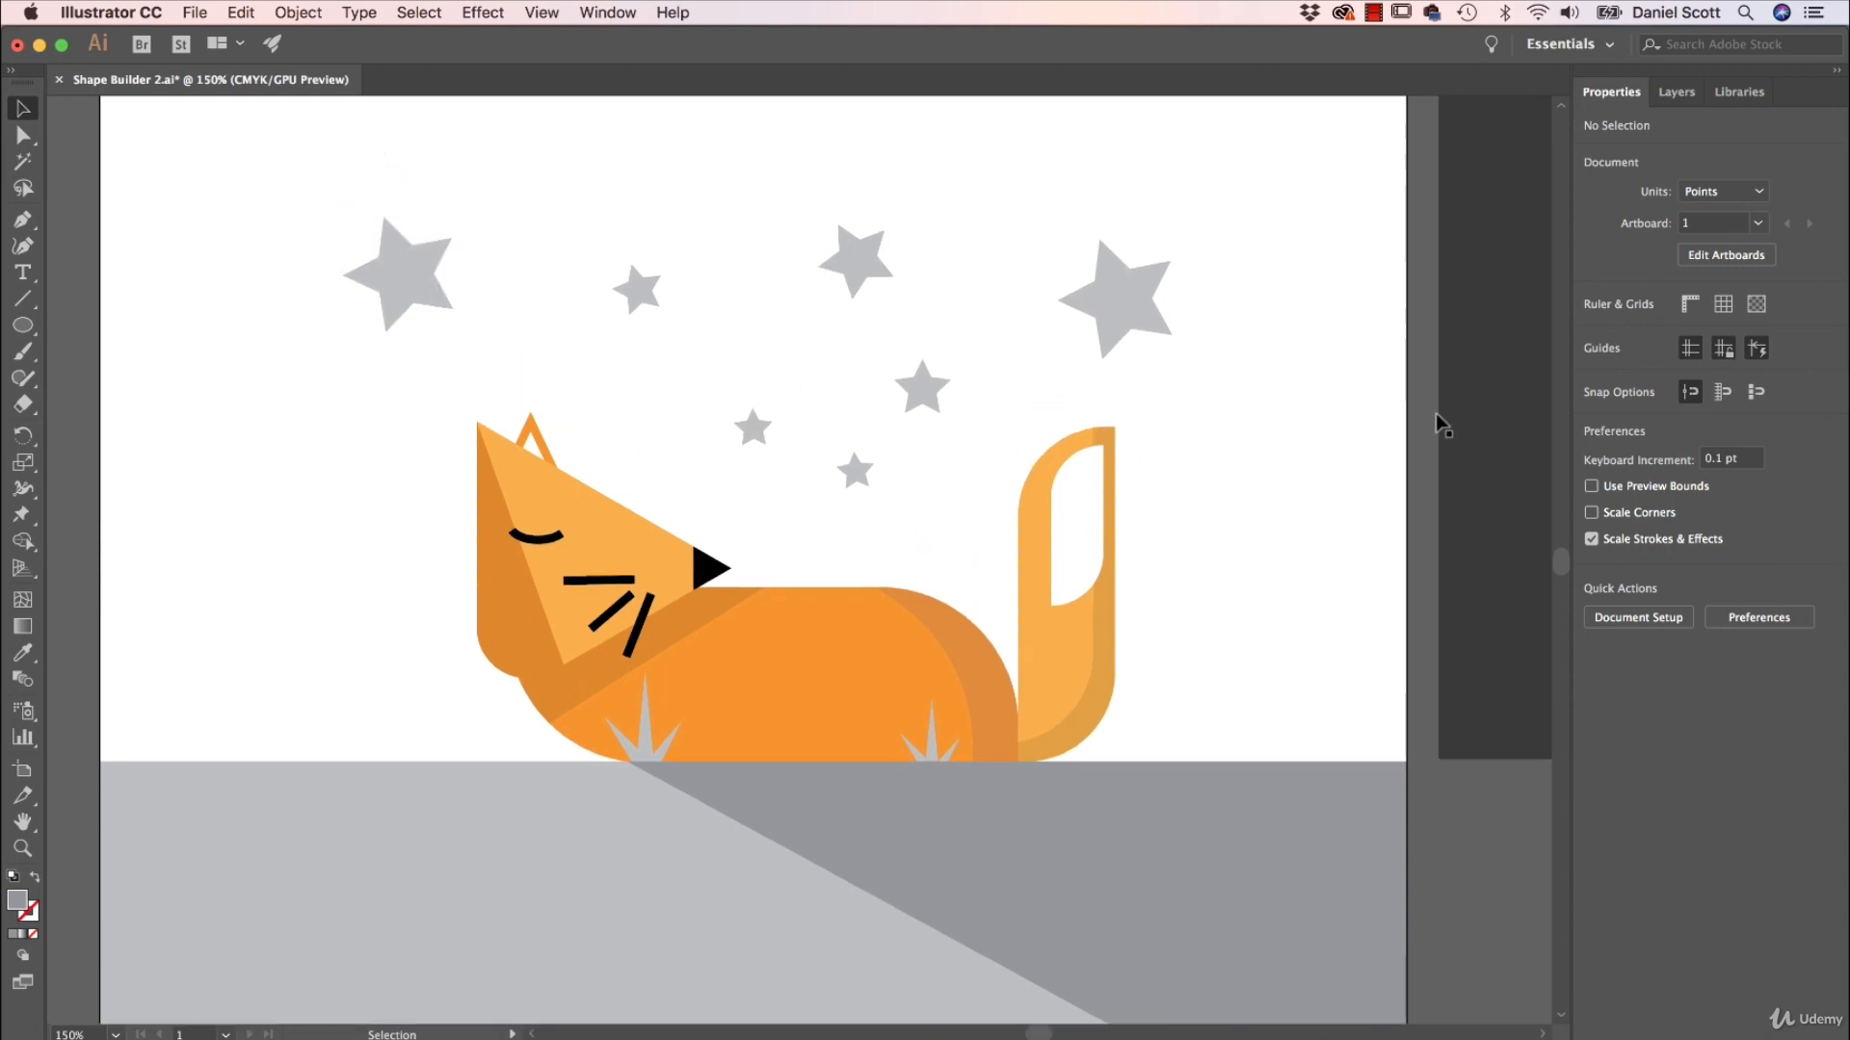
left_click_drag(1442, 414, 170, 387)
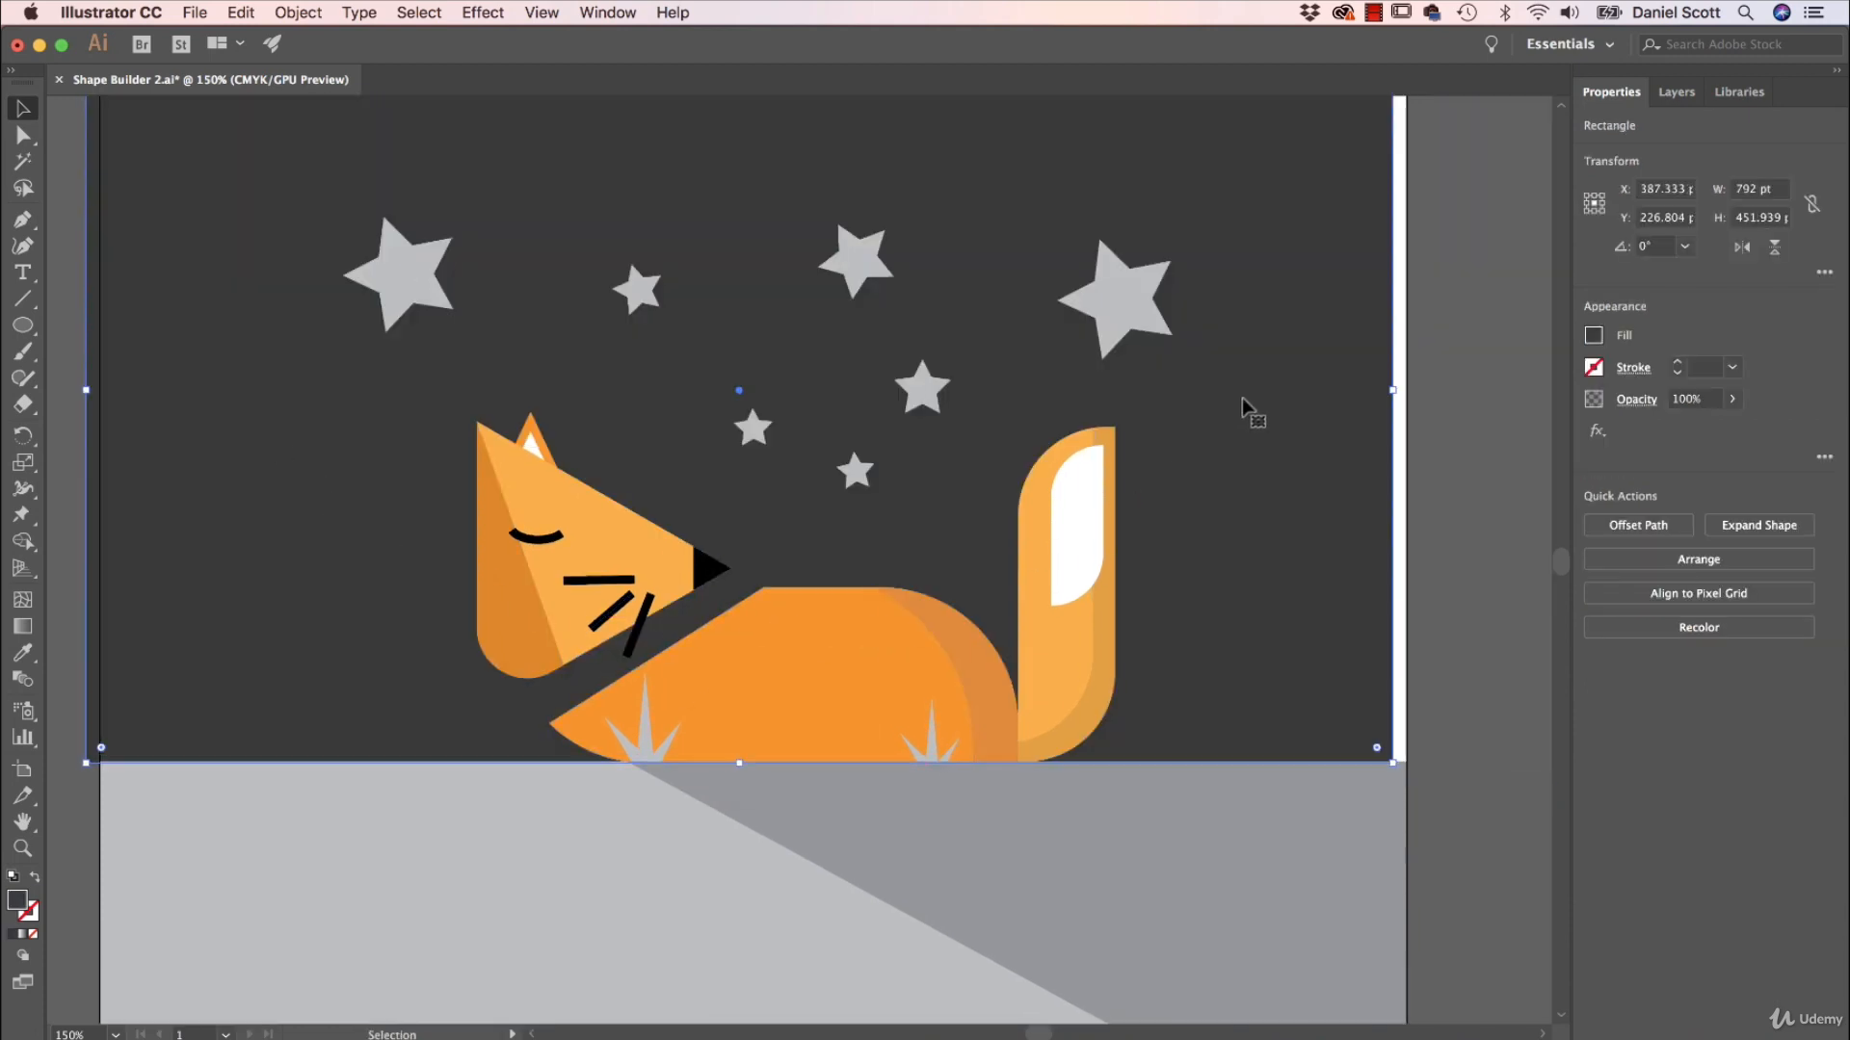
left_click_drag(1293, 413, 1304, 414)
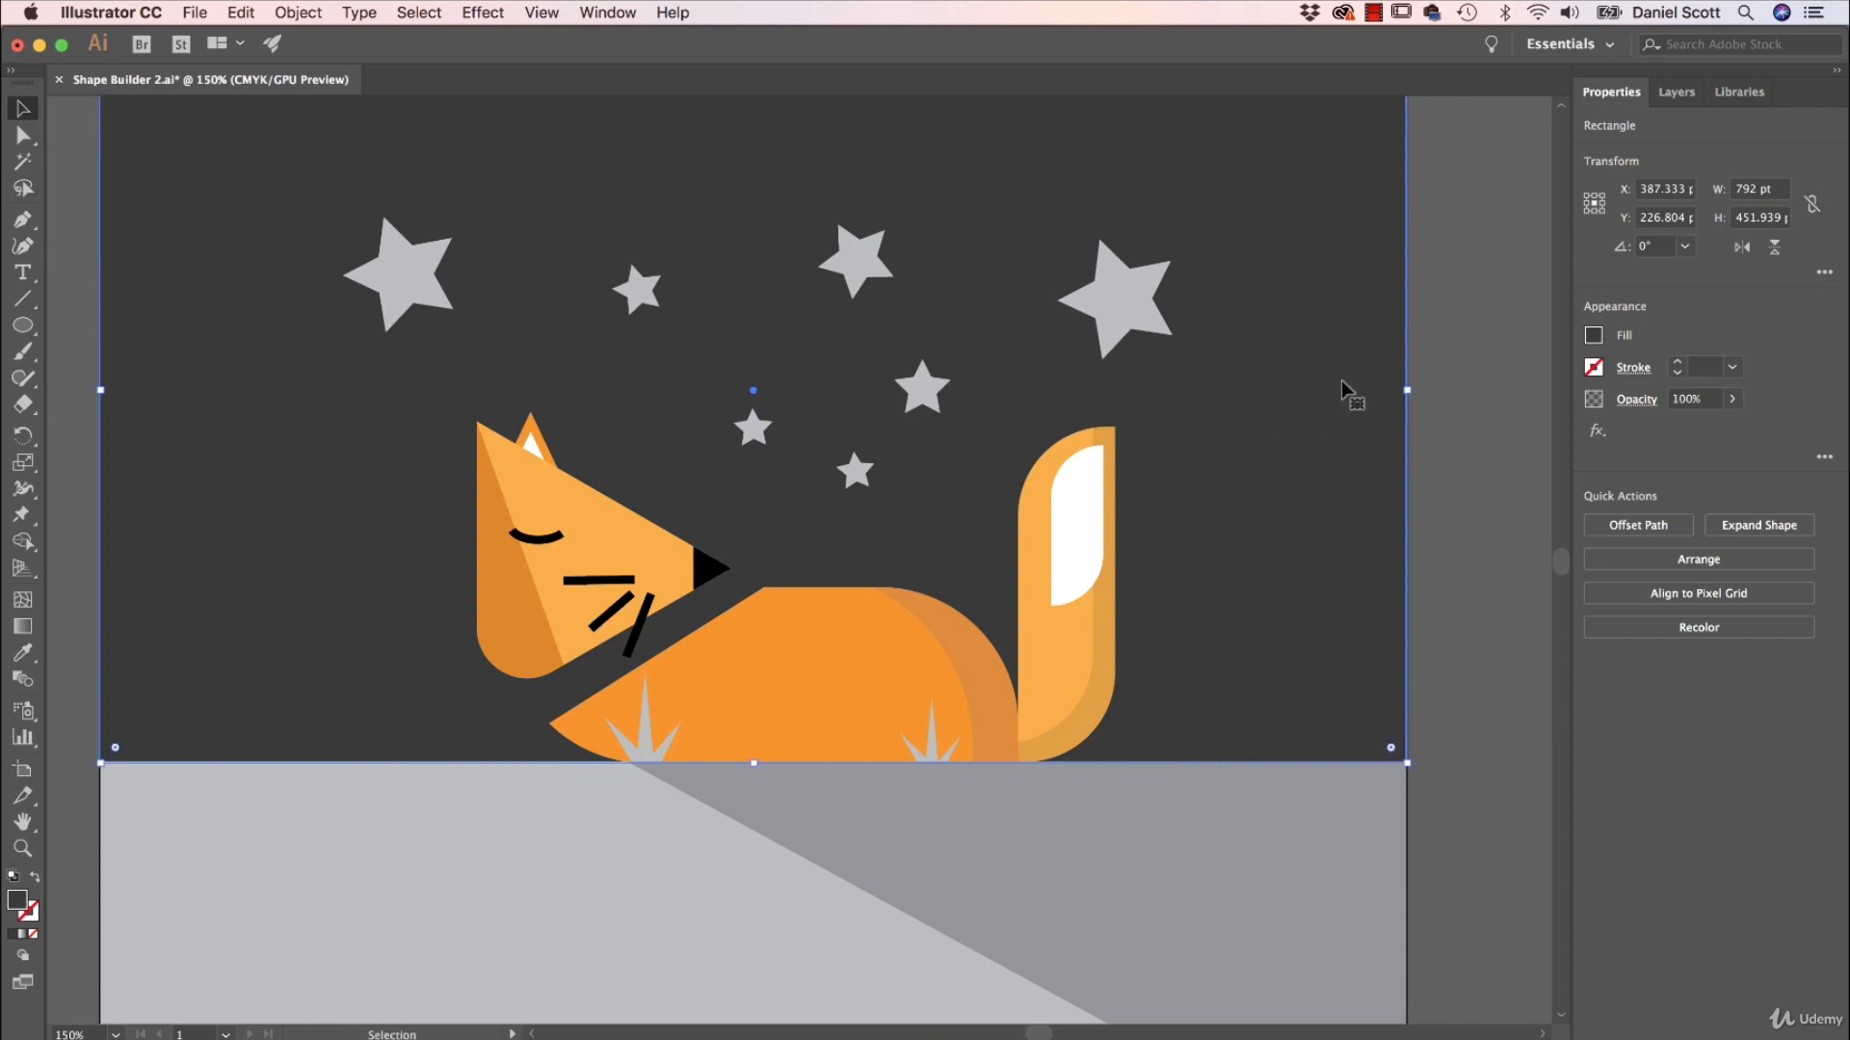
Send the dark sky rectangle to the back and deselect it.
right_click(1308, 296)
mouse_move(1385, 634)
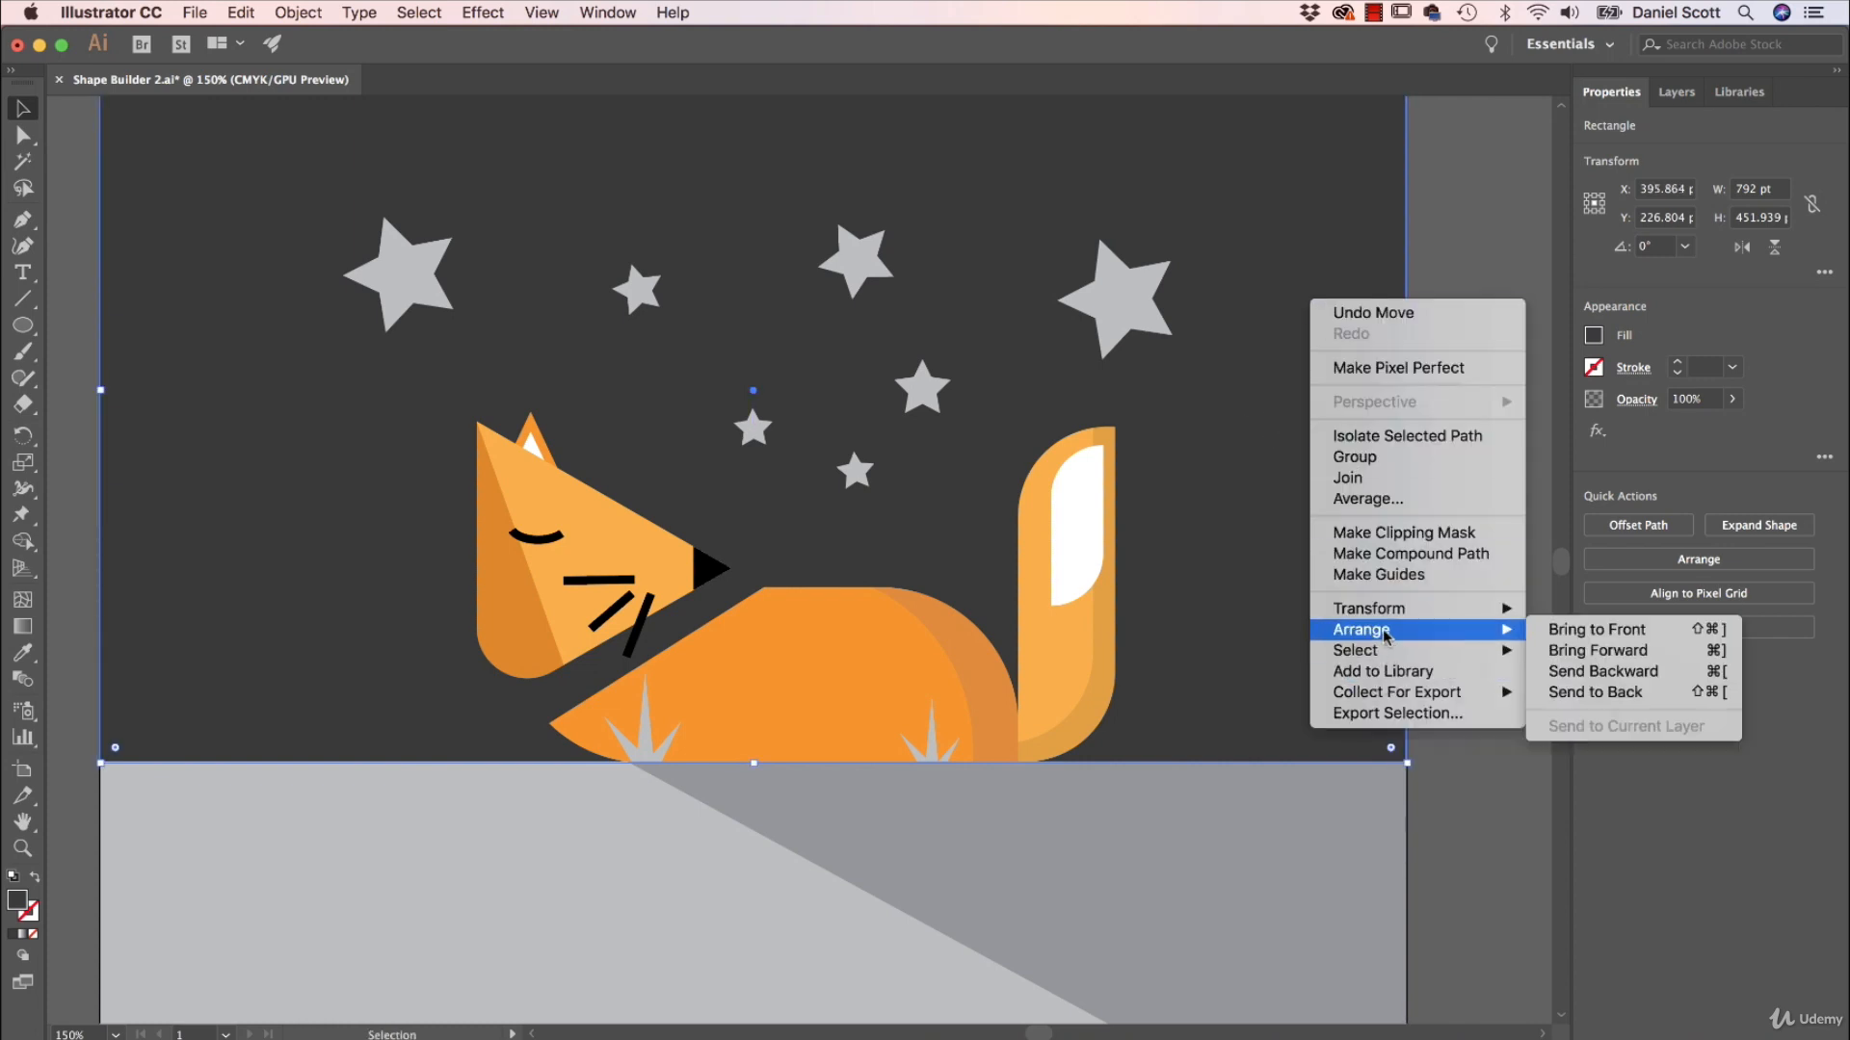
left_click(1595, 692)
left_click(1489, 183)
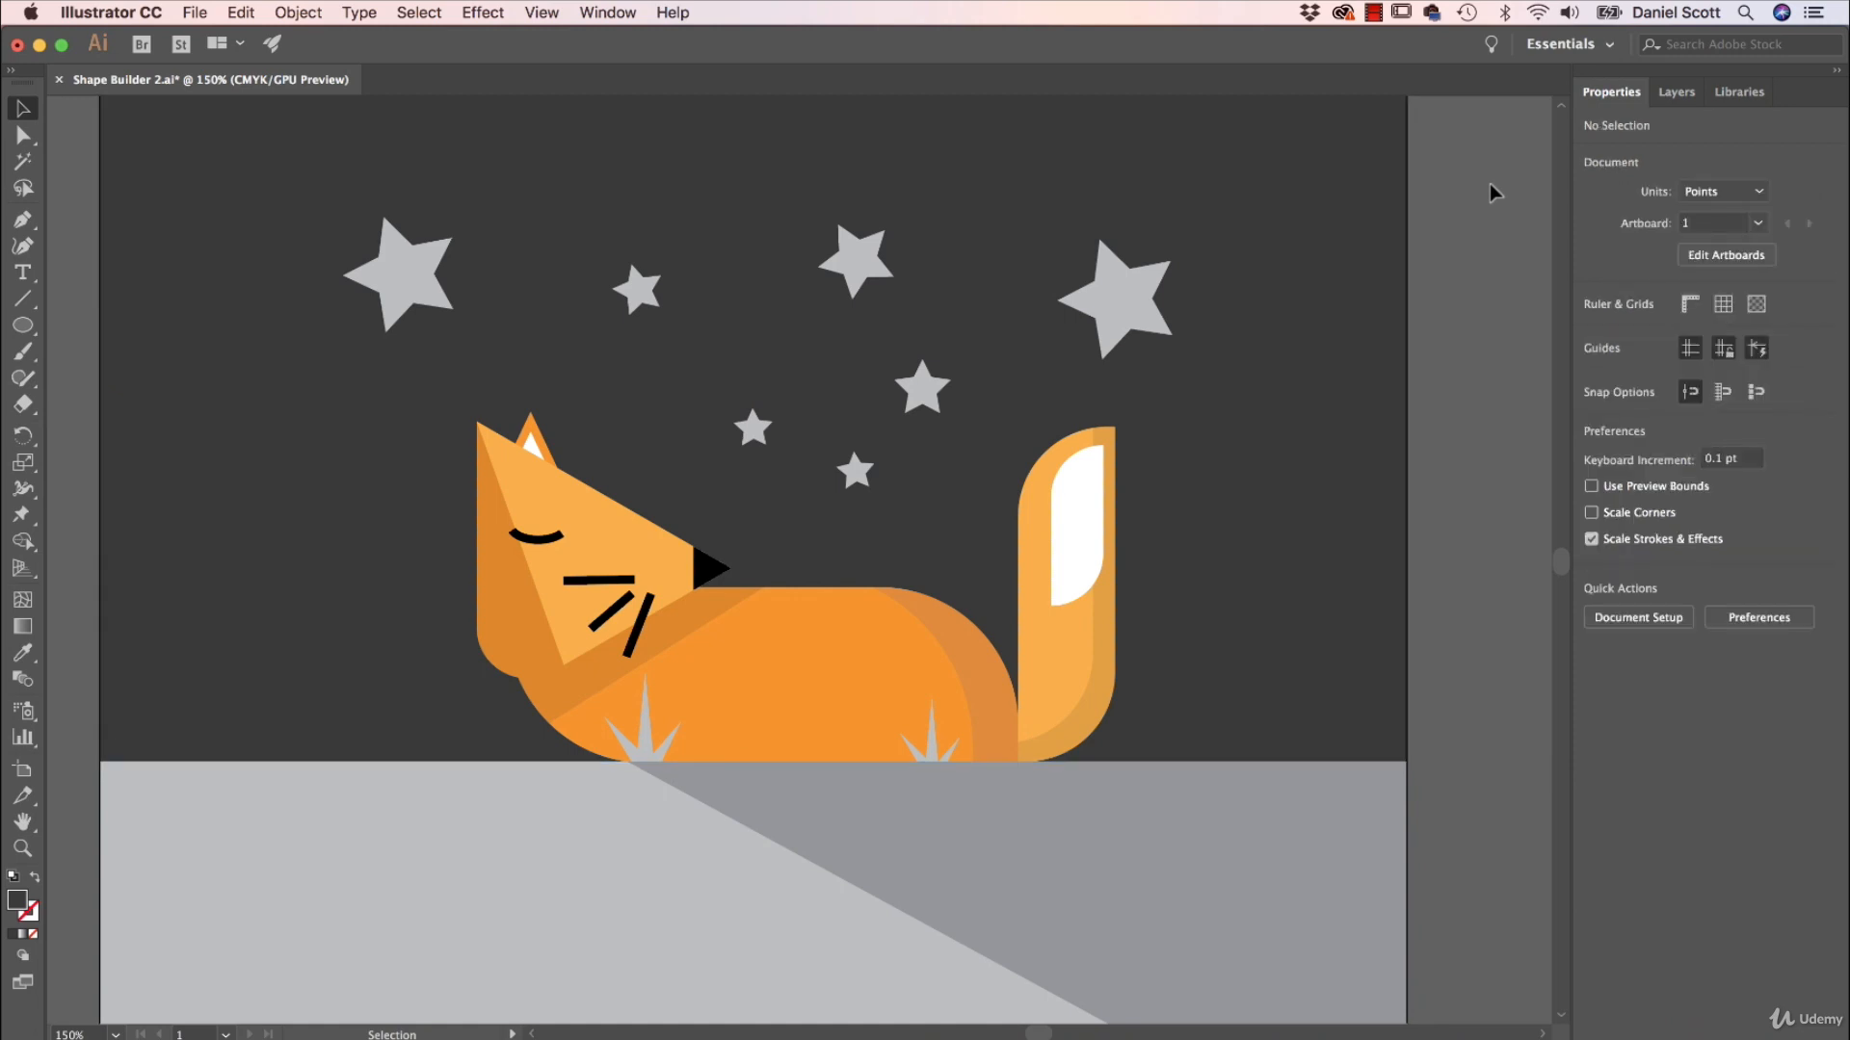